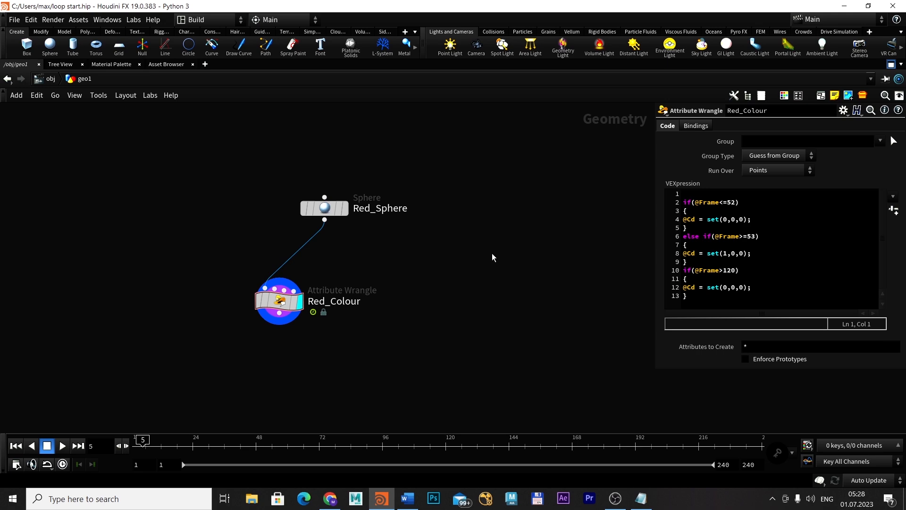
# Add a Sphere node to the network beside Red_Sphere
pyautogui.press('Tab')
pyautogui.write('sph')
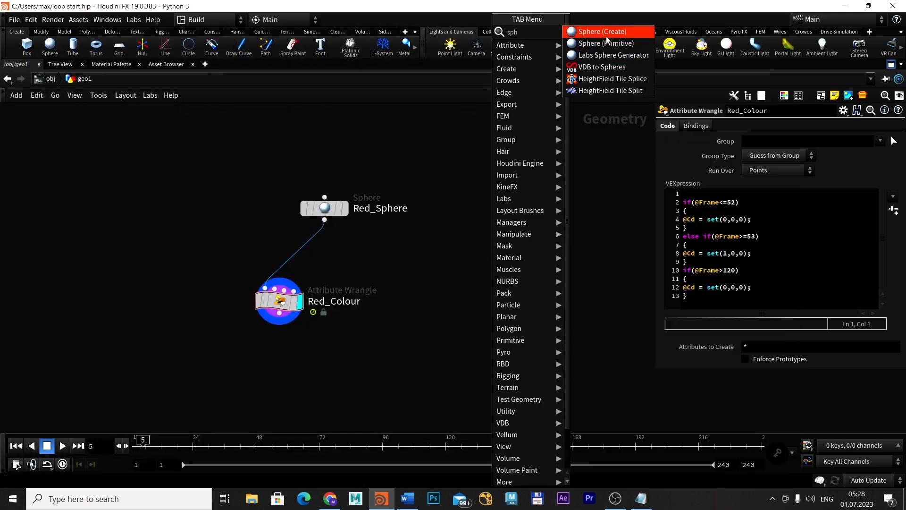
pyautogui.press('Return')
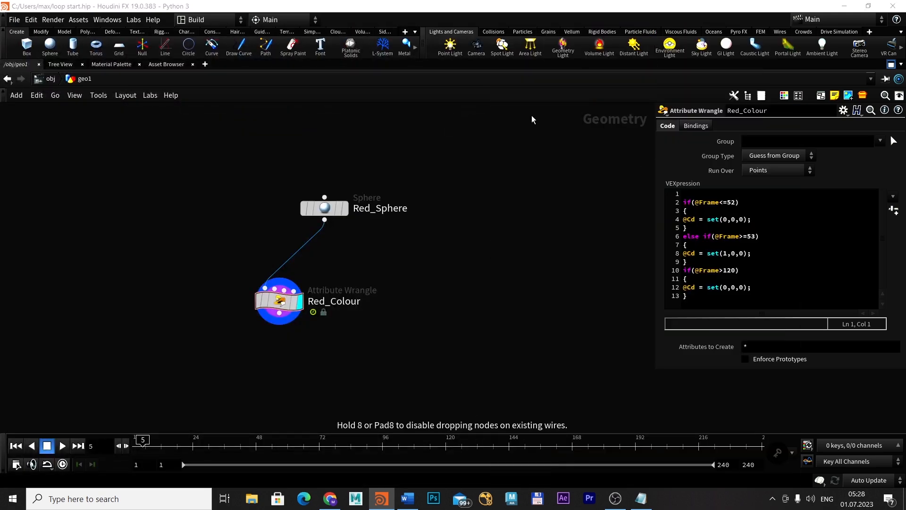
pyautogui.click(495, 206)
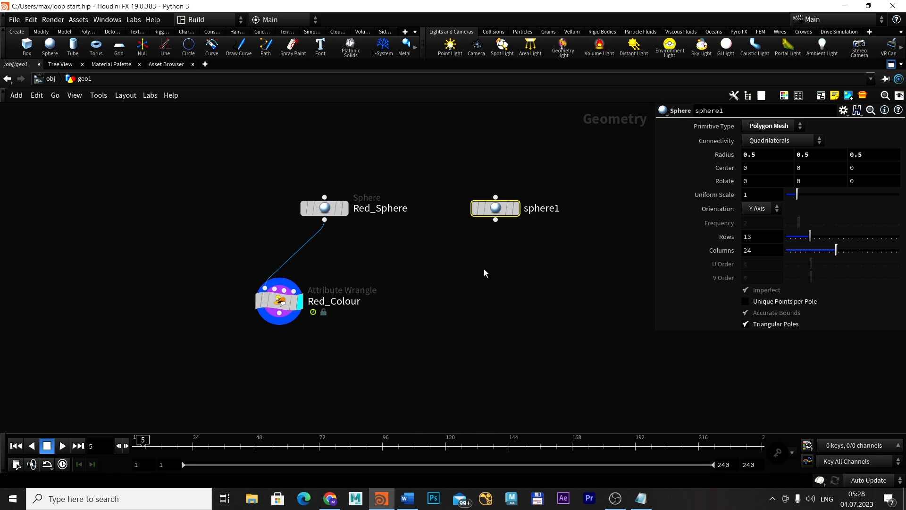
# Add an Attribute Wrangle node below the new sphere node
pyautogui.press('Tab')
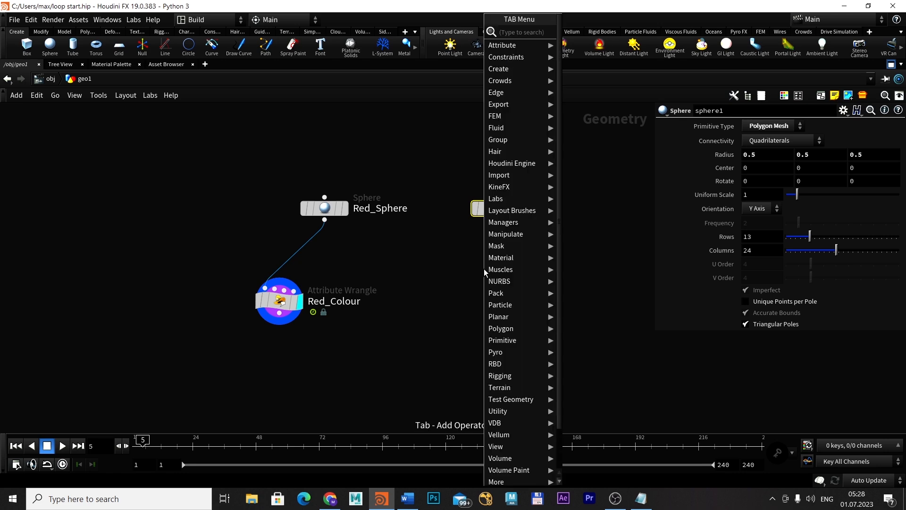
pyautogui.write('aw')
pyautogui.click(606, 34)
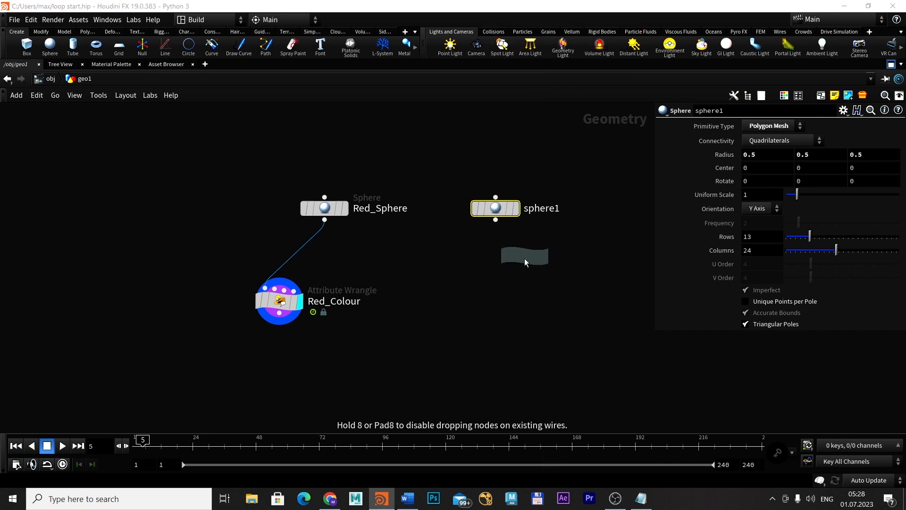
pyautogui.click(480, 310)
# Rename the new sphere node Yellow_Sphere
pyautogui.doubleClick(543, 208)
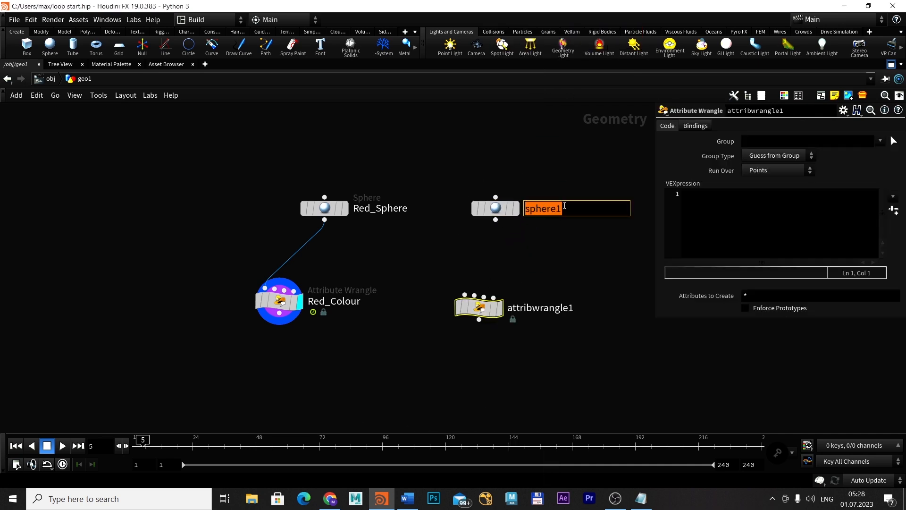
pyautogui.write('Yellow')
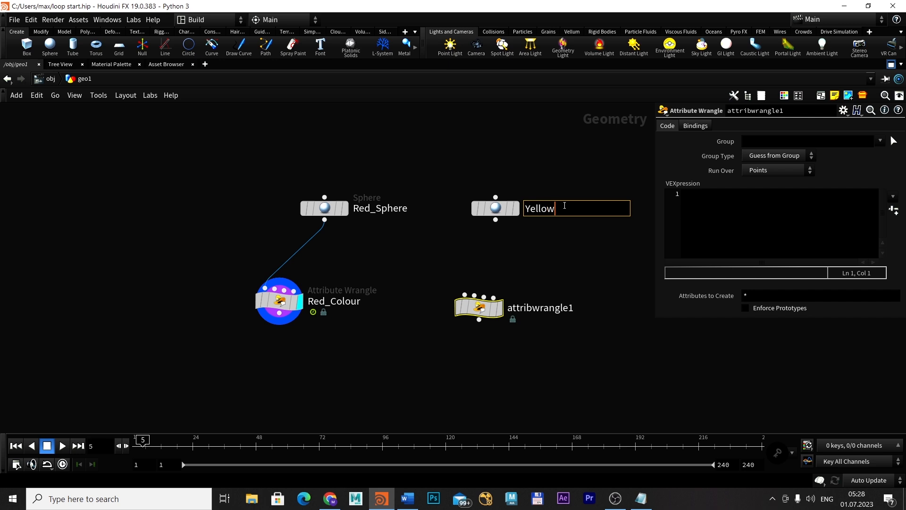
pyautogui.write('_Sphere')
pyautogui.press('Return')
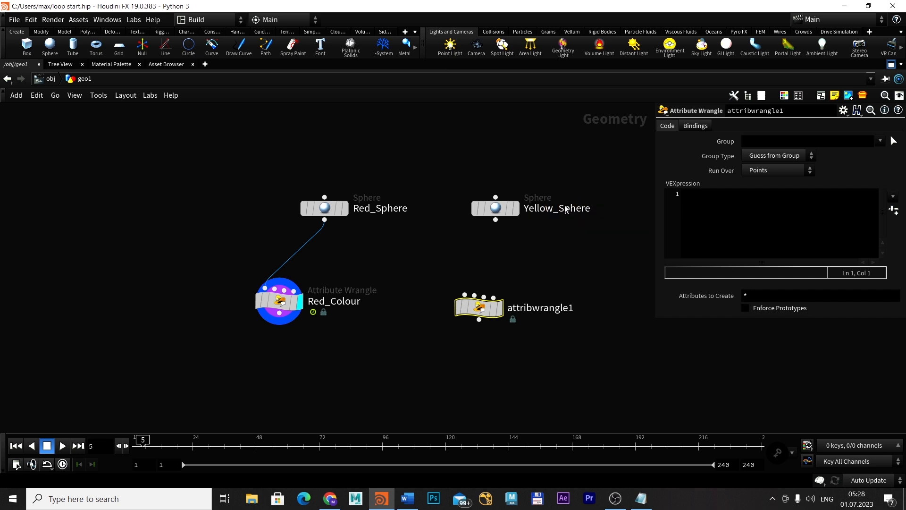
# Rename the new attribute wrangle node Yellow_Colour
pyautogui.doubleClick(562, 308)
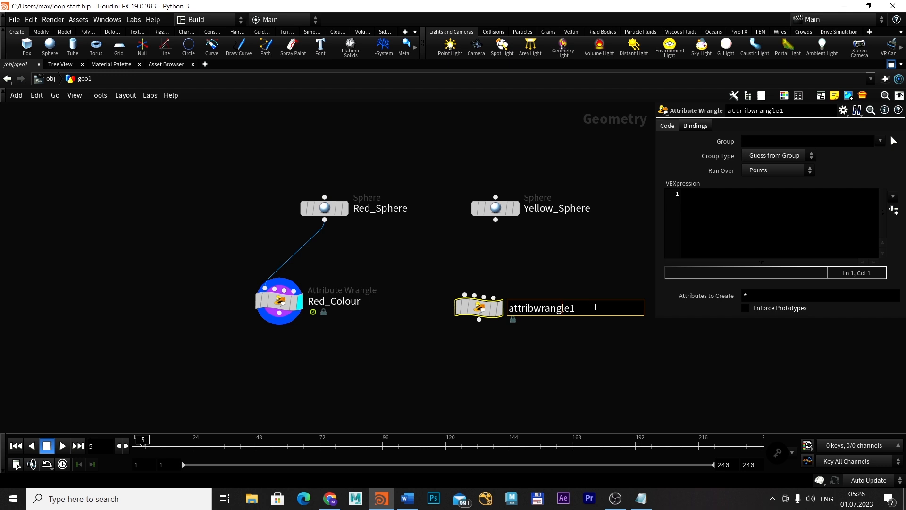
pyautogui.moveTo(596, 308); pyautogui.dragTo(508, 310)
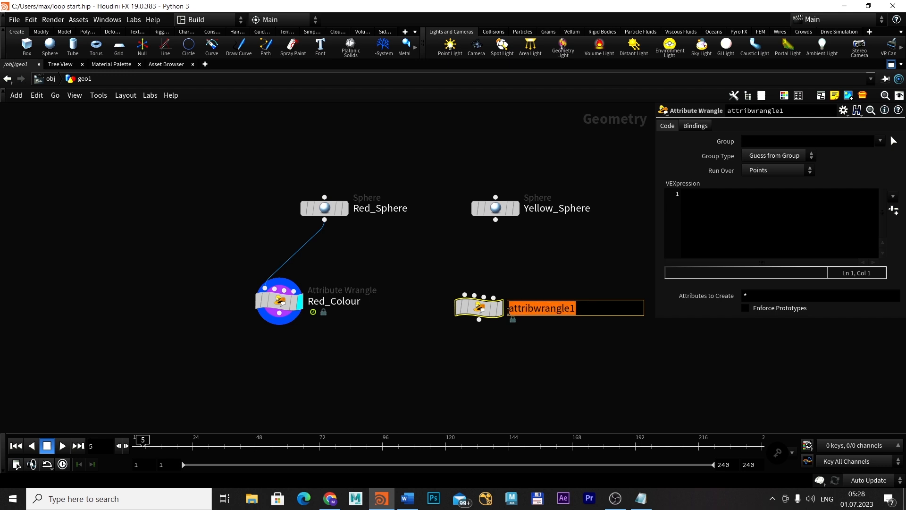
pyautogui.write('Yellow')
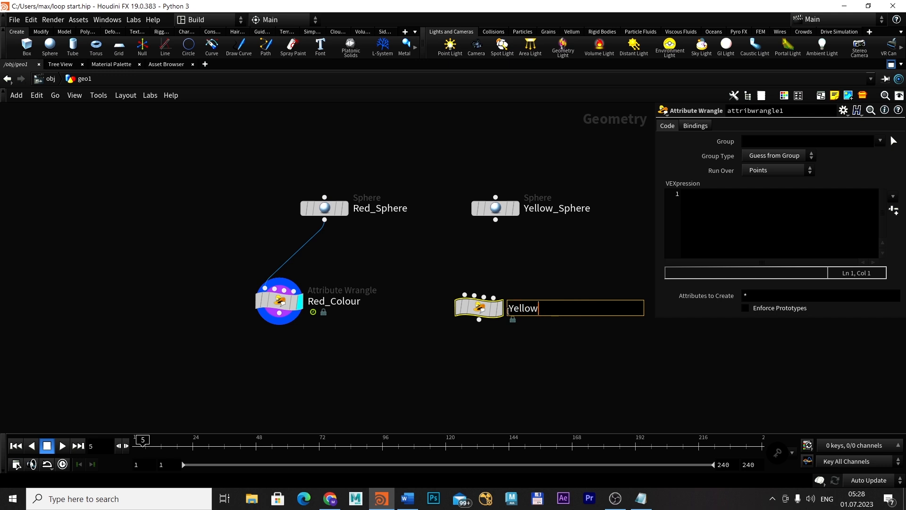
pyautogui.write('_Colour')
pyautogui.press('Return')
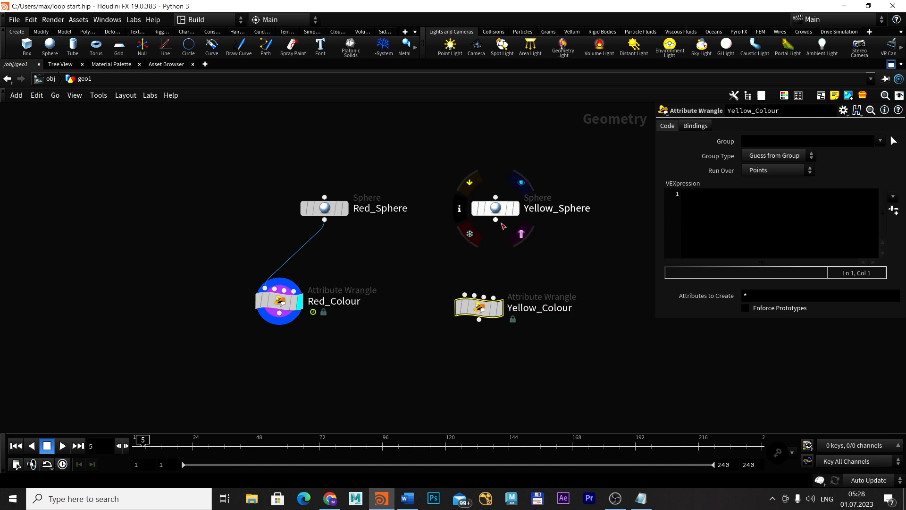
# Connect Yellow_Sphere to the first input of Yellow_Colour and display Yellow_Colour's result in the 3D scene view
pyautogui.moveTo(496, 220); pyautogui.dragTo(464, 296)
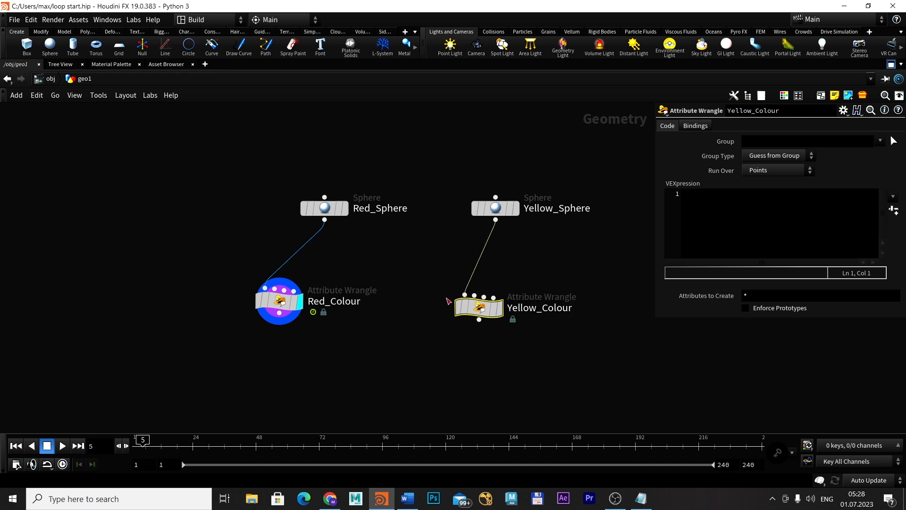
pyautogui.click(892, 65)
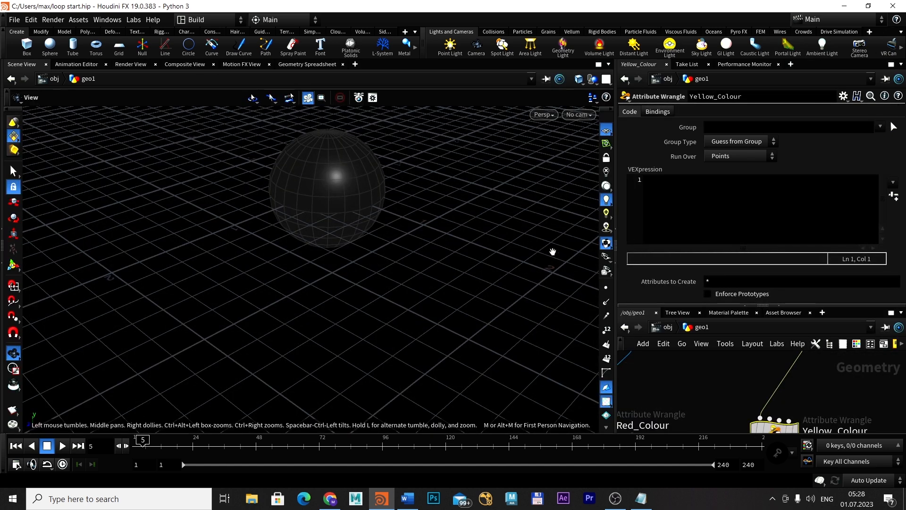
pyautogui.scroll(-3, 733, 396)
pyautogui.click(768, 414)
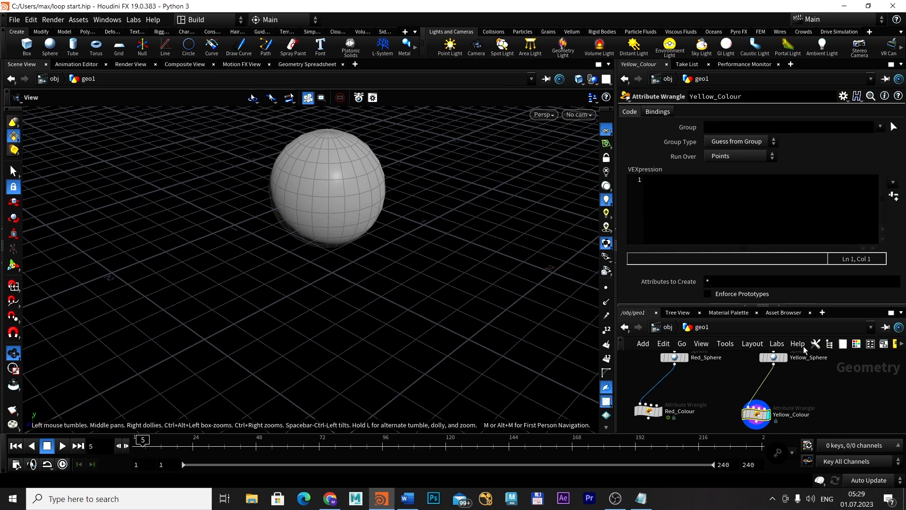
# Set Yellow_Sphere's Center Y value to -1.4
pyautogui.click(773, 357)
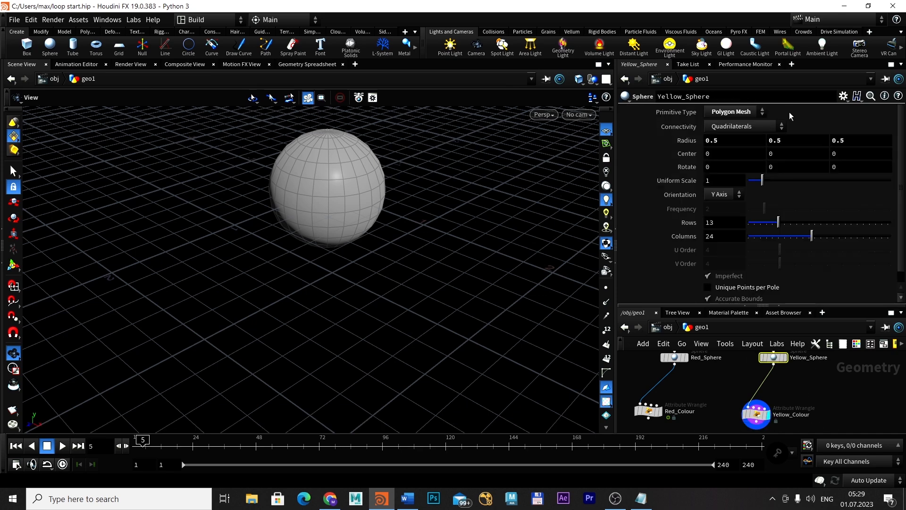
pyautogui.moveTo(773, 154); pyautogui.dragTo(693, 157, button='middle')
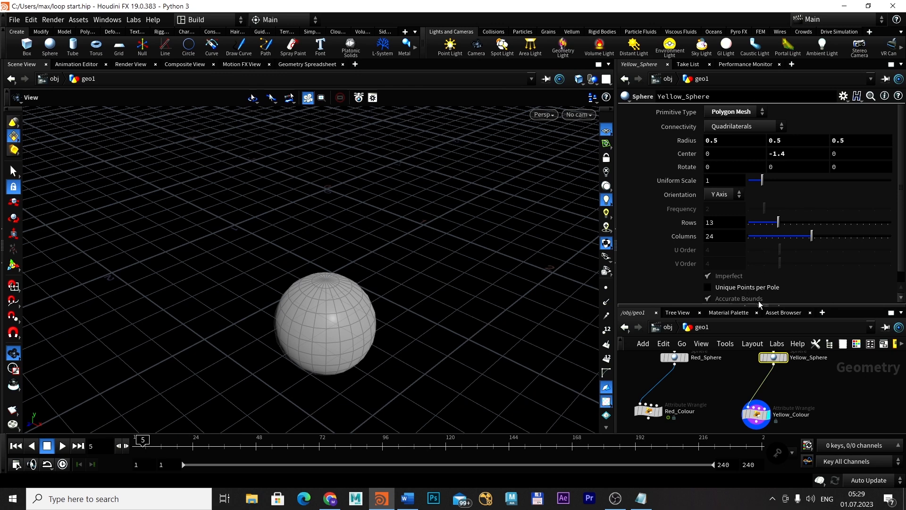
# Enlarge the network editor and move the Red_Colour node slightly lower beneath Red_Sphere
pyautogui.moveTo(763, 306); pyautogui.dragTo(755, 168)
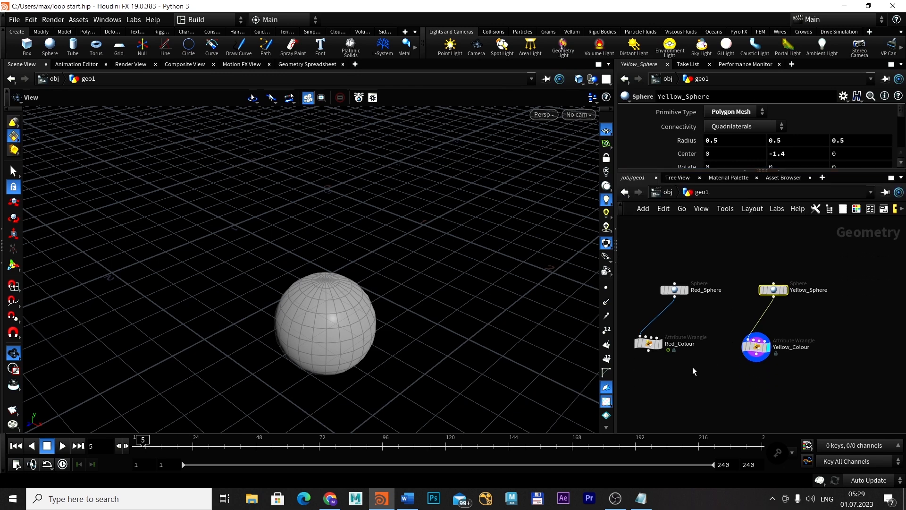
pyautogui.moveTo(693, 368); pyautogui.dragTo(742, 370, button='middle')
pyautogui.scroll(2, 735, 356)
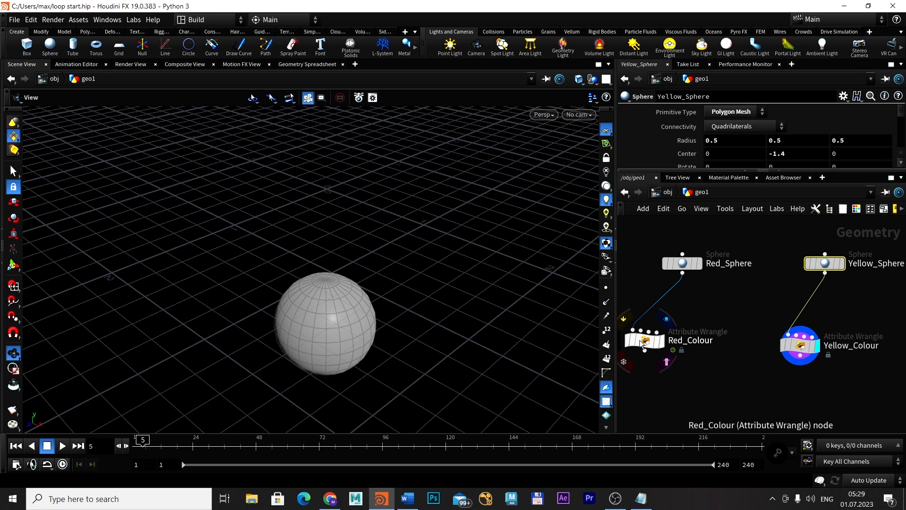
pyautogui.moveTo(639, 340); pyautogui.dragTo(647, 358)
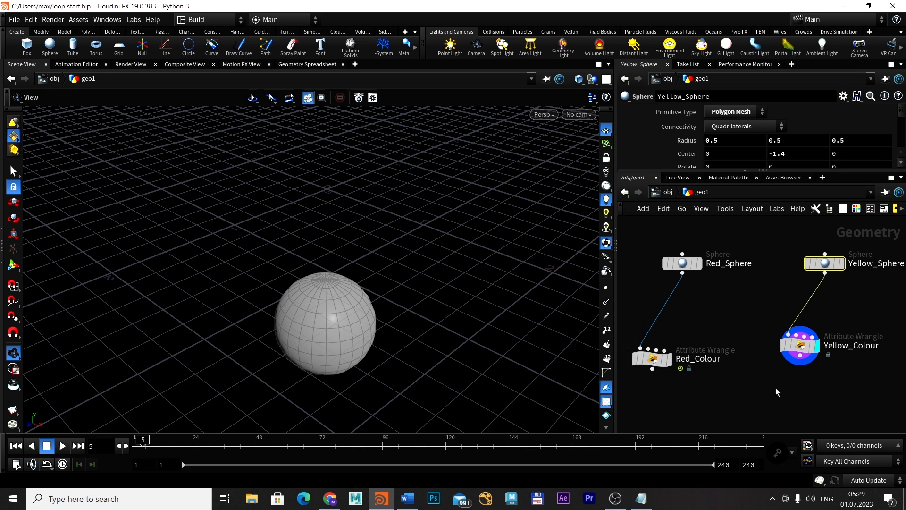
# Add a Merge node below and between Red_Colour and Yellow_Colour
pyautogui.press('Tab')
pyautogui.write('mere')
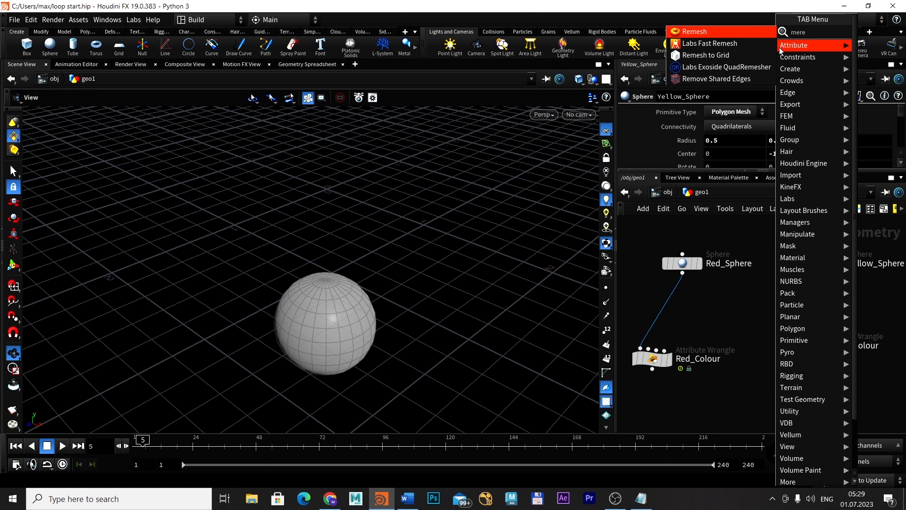
pyautogui.press('BackSpace')
pyautogui.press('BackSpace')
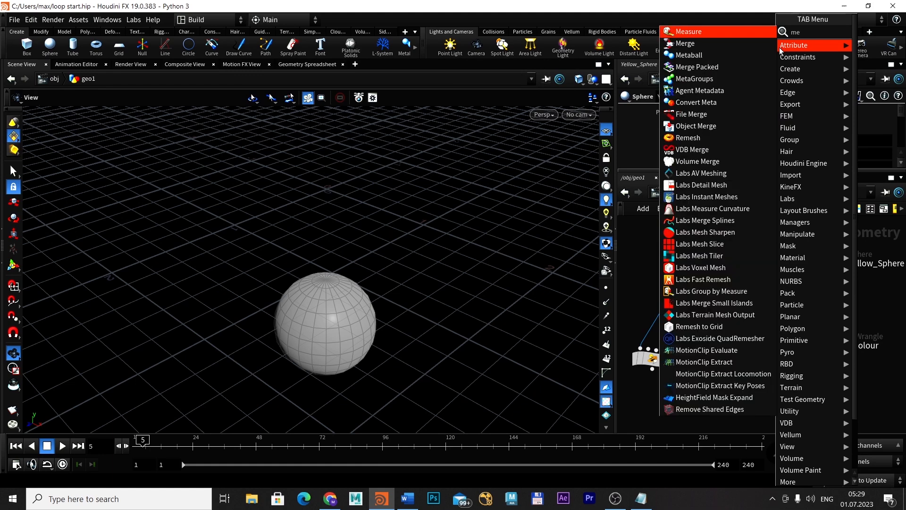
pyautogui.write('rg')
pyautogui.press('Return')
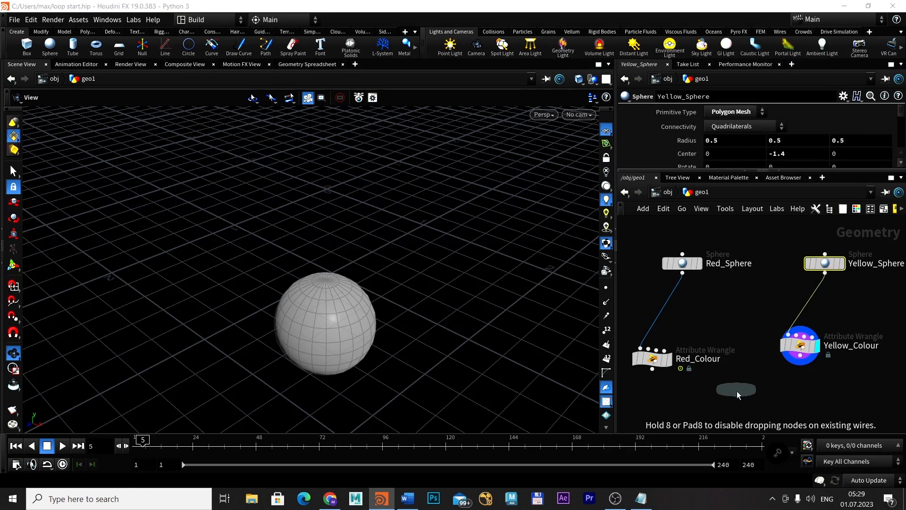
pyautogui.click(738, 396)
pyautogui.moveTo(739, 395); pyautogui.dragTo(735, 355, button='middle')
# Connect Red_Colour and Yellow_Colour to the Merge node and display the merged result
pyautogui.click(649, 329)
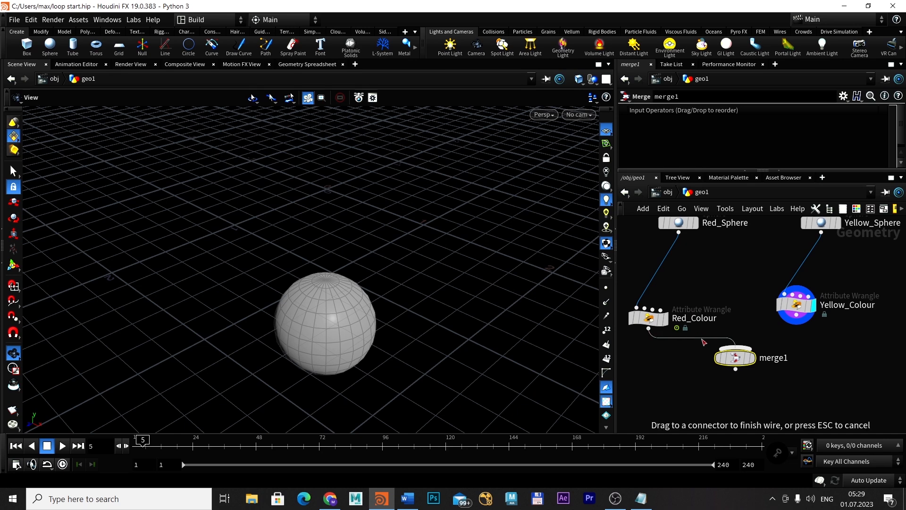
pyautogui.click(735, 348)
pyautogui.click(797, 325)
pyautogui.click(735, 349)
pyautogui.click(752, 358)
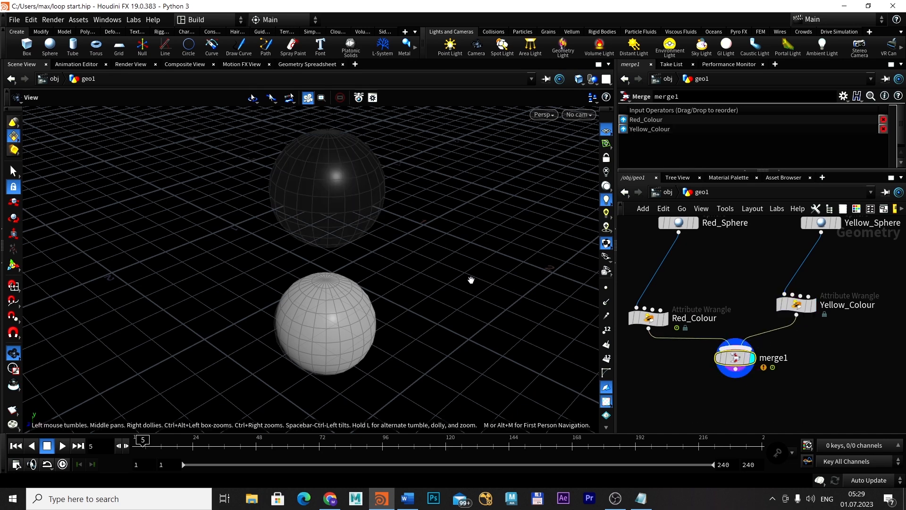
pyautogui.moveTo(749, 359); pyautogui.dragTo(736, 390, button='middle')
# Enlarge the parameter area and review the frame-based colour code in Red_Colour's VEXpression
pyautogui.scroll(1, 782, 383)
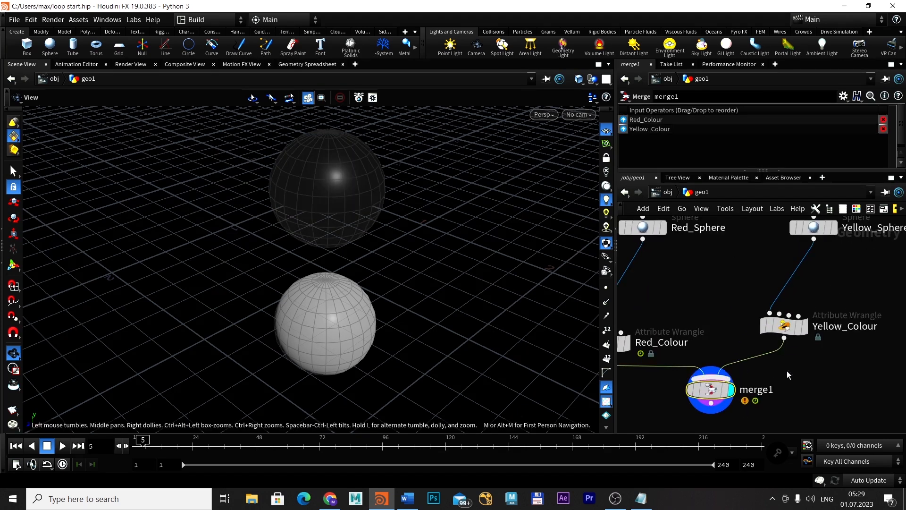
pyautogui.moveTo(786, 370); pyautogui.dragTo(789, 400, button='middle')
pyautogui.click(784, 357)
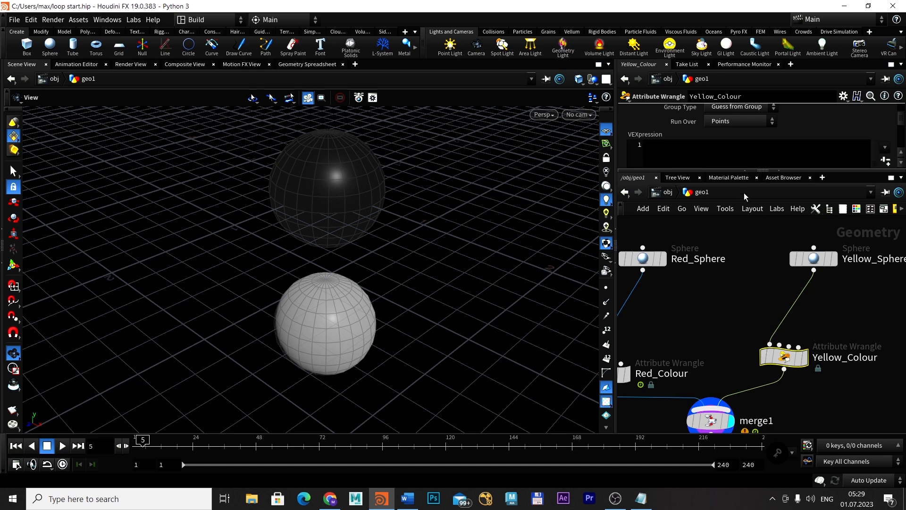
pyautogui.moveTo(758, 172); pyautogui.dragTo(743, 239)
pyautogui.moveTo(741, 341); pyautogui.dragTo(780, 327, button='middle')
pyautogui.click(649, 394)
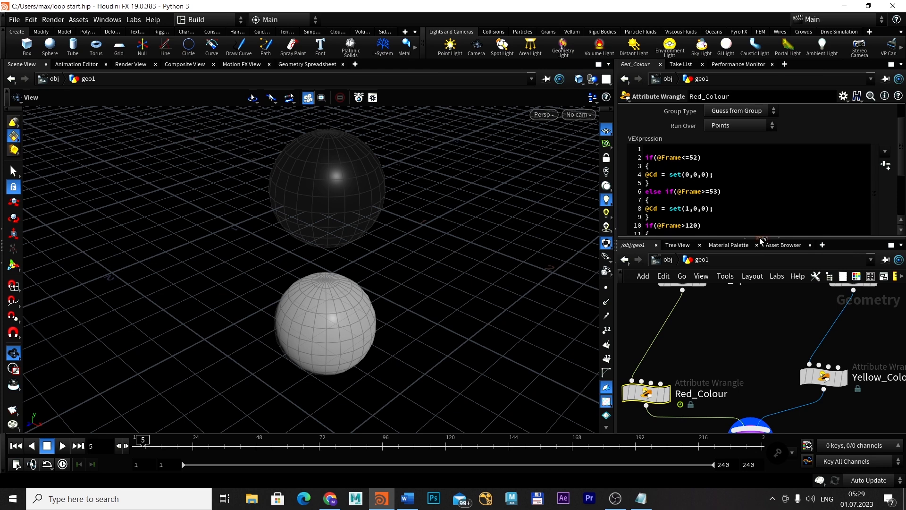
pyautogui.moveTo(761, 238); pyautogui.dragTo(768, 308)
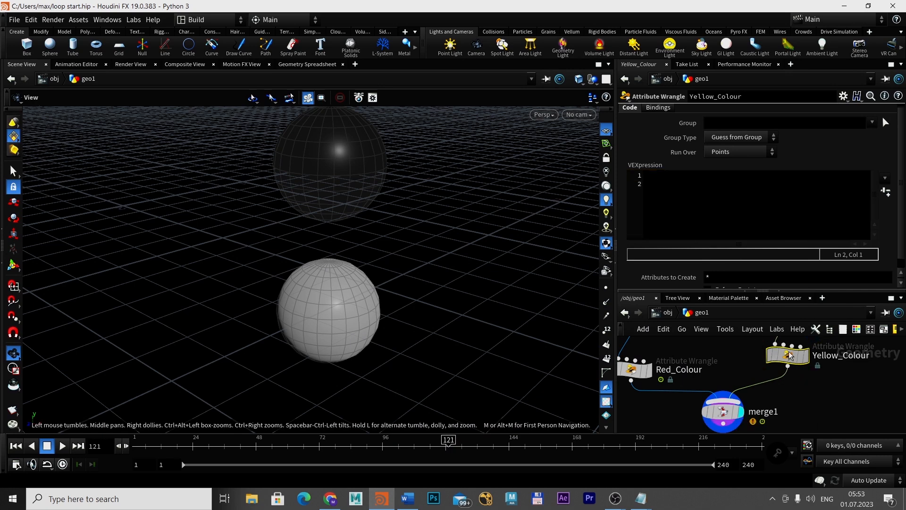
pyautogui.click(657, 175)
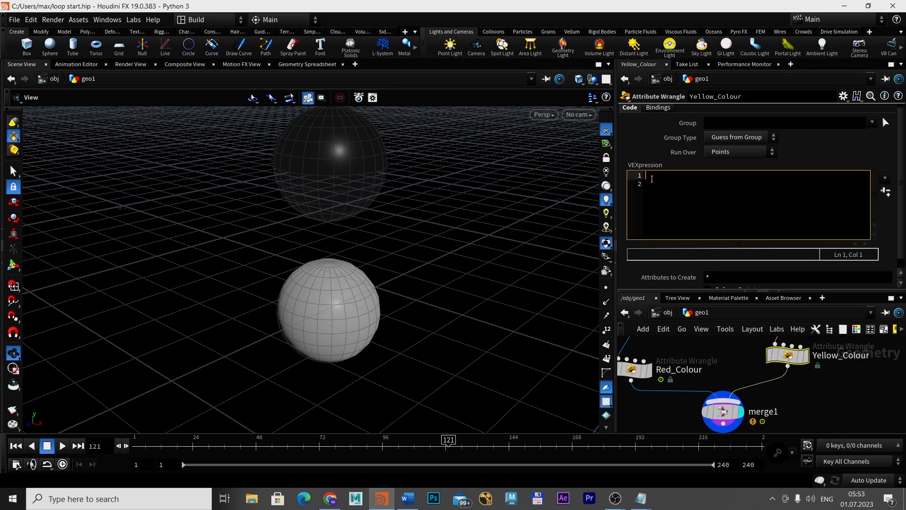
pyautogui.write('@C')
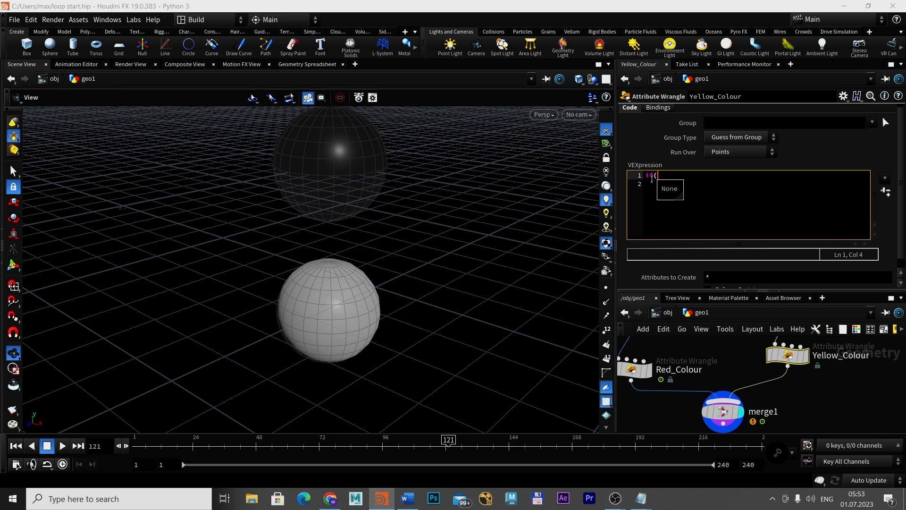
pyautogui.write('d')
pyautogui.write('@')
pyautogui.write('Frame')
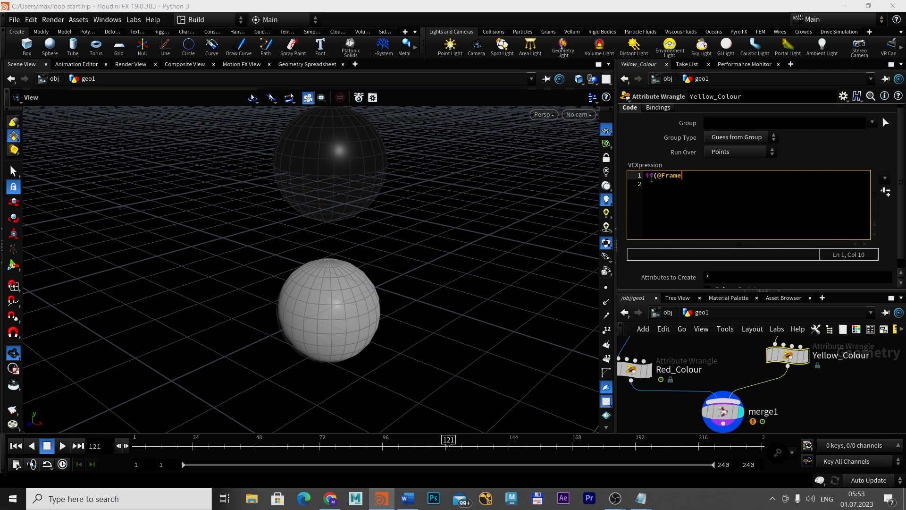
pyautogui.write('<=120)')
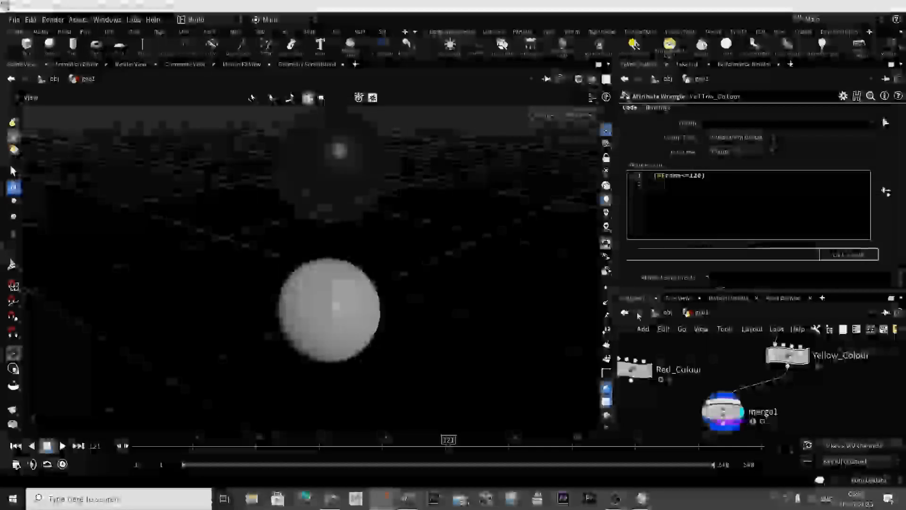
# Check Red_Colour's VEXpression as a reference and return to Yellow_Colour's code
pyautogui.click(634, 372)
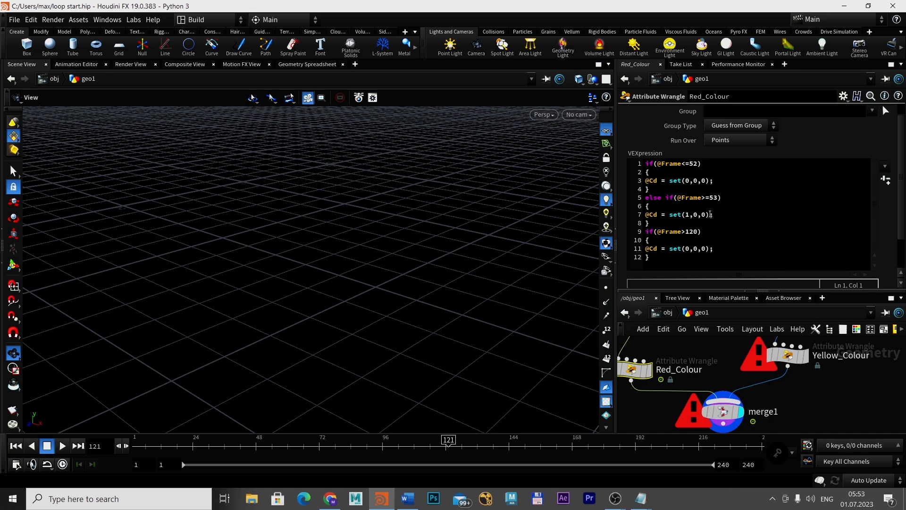
pyautogui.click(786, 355)
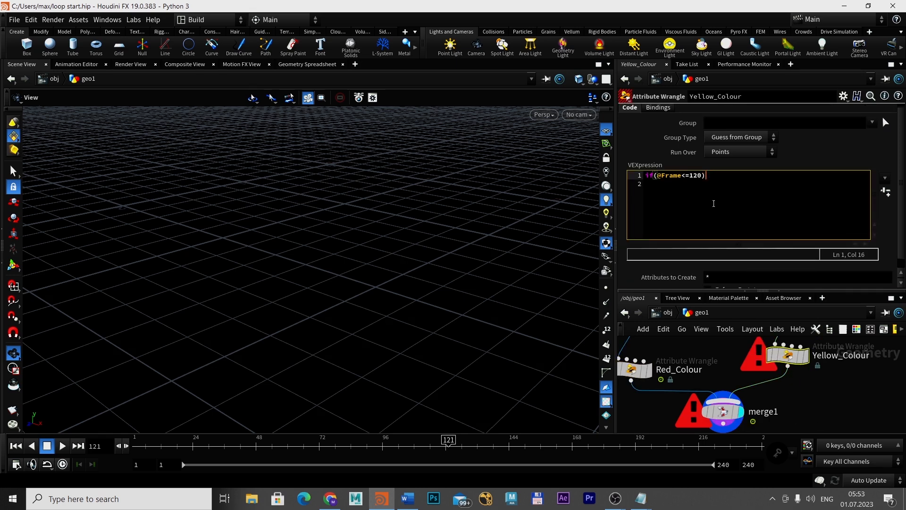
pyautogui.press('Return')
pyautogui.write('{')
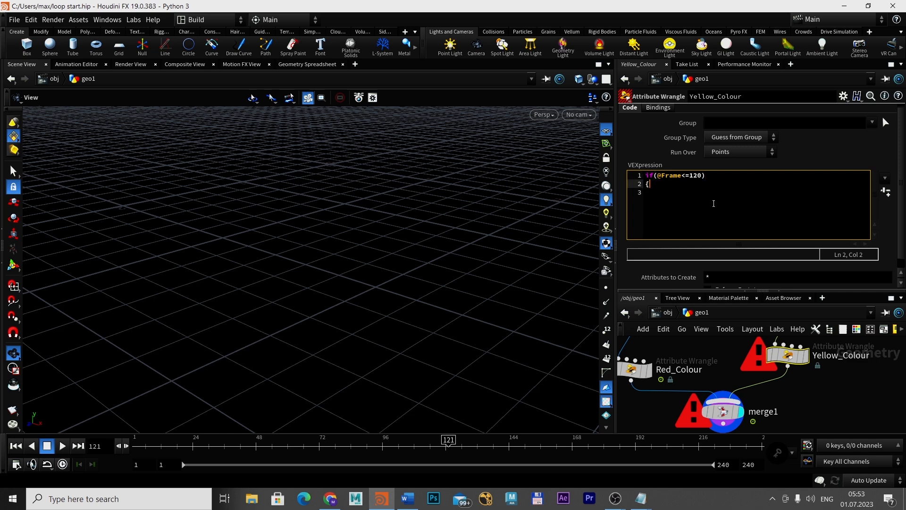
pyautogui.press('Return')
pyautogui.write('@Cg')
pyautogui.press('BackSpace')
pyautogui.press('BackSpace')
pyautogui.write('d = set()')
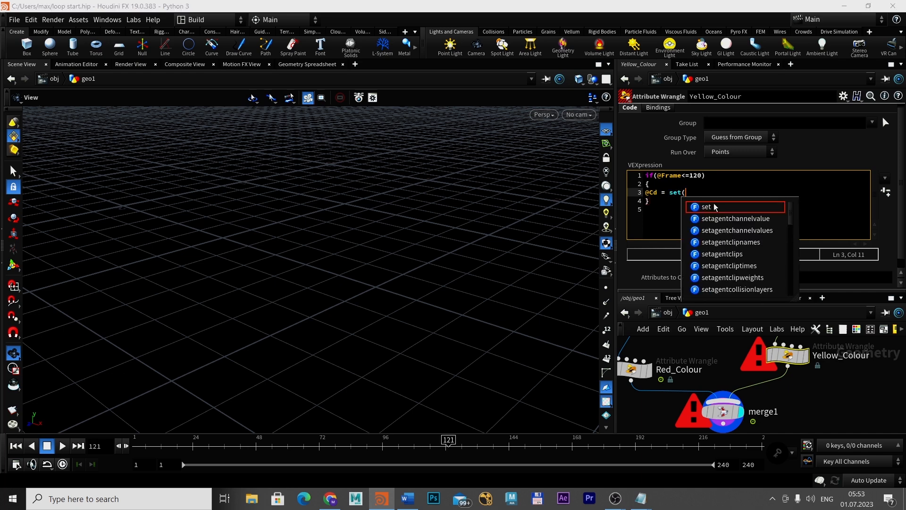
pyautogui.press('Left')
pyautogui.press('Left')
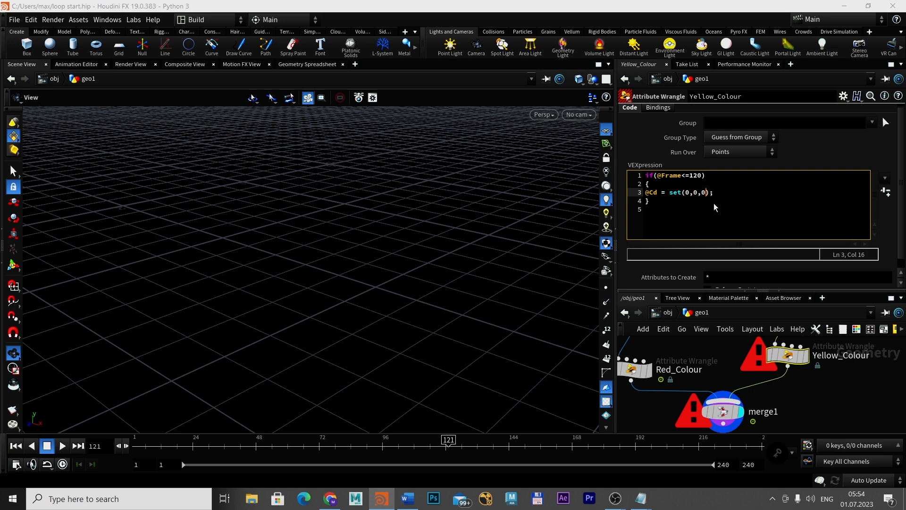
# Apply the Yellow_Colour code and scrub the timeline around frame 120 to check both spheres' colours
pyautogui.click(886, 192)
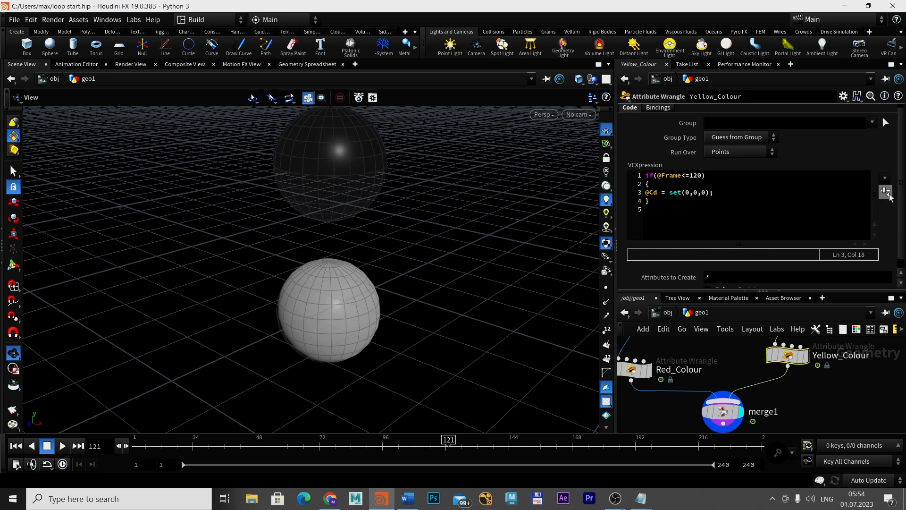
pyautogui.click(723, 189)
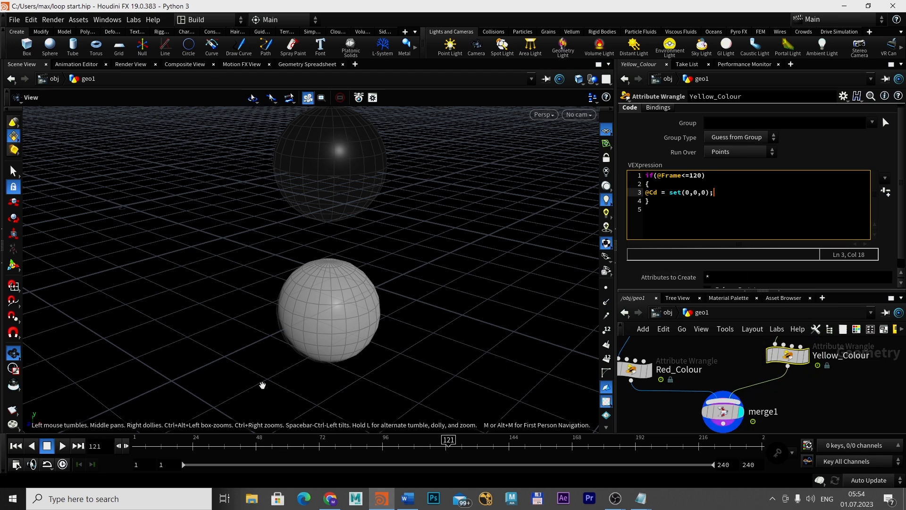
pyautogui.click(446, 444)
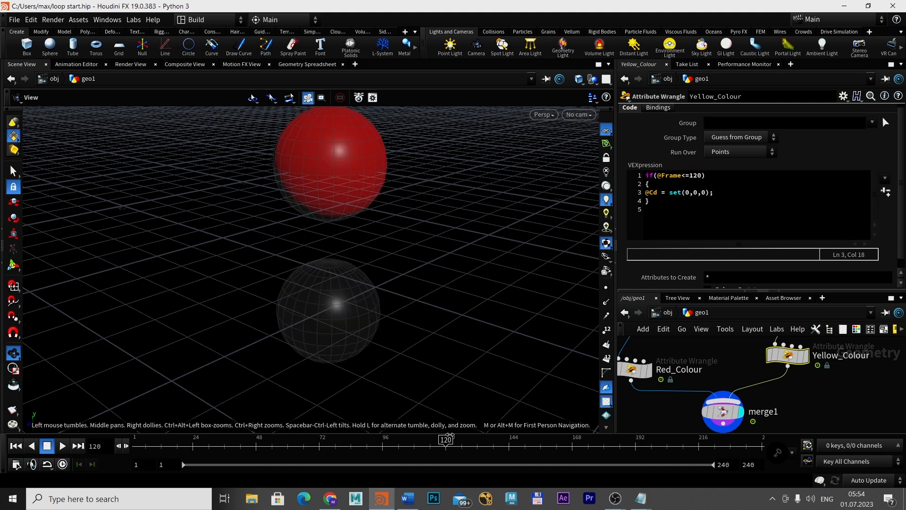
pyautogui.moveTo(454, 443)
pyautogui.mouseDown()
pyautogui.moveTo(426, 432)
pyautogui.moveTo(445, 433)
pyautogui.mouseUp()
pyautogui.click(452, 443)
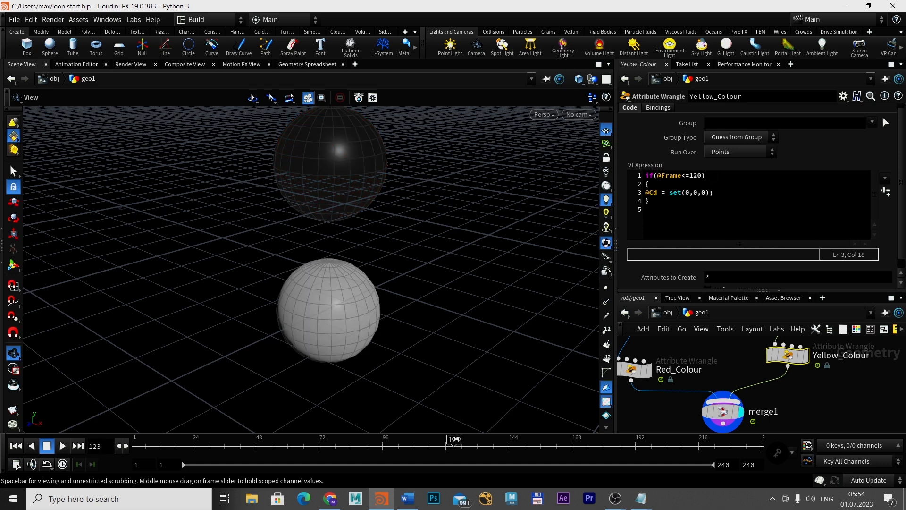
pyautogui.moveTo(456, 439)
pyautogui.mouseDown()
pyautogui.moveTo(447, 435)
pyautogui.moveTo(454, 434)
pyautogui.mouseUp()
pyautogui.click(651, 201)
pyautogui.press('Return')
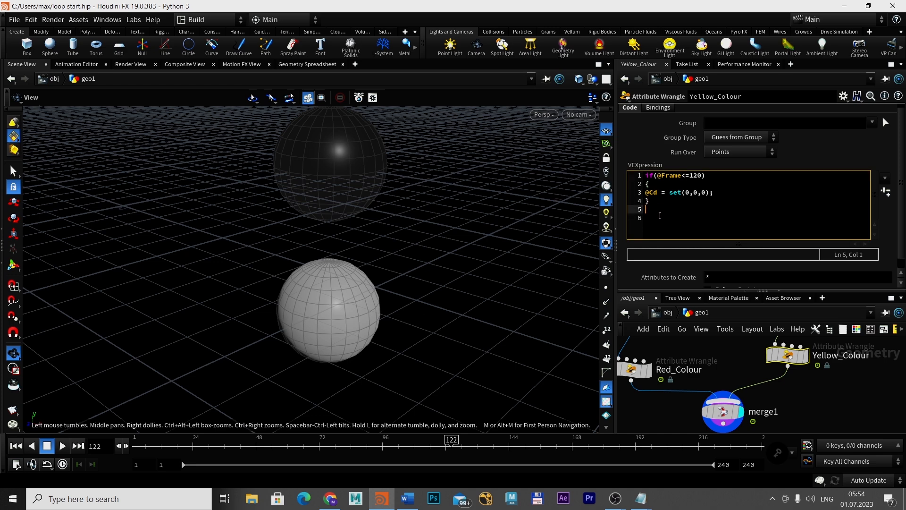
pyautogui.write('else if')
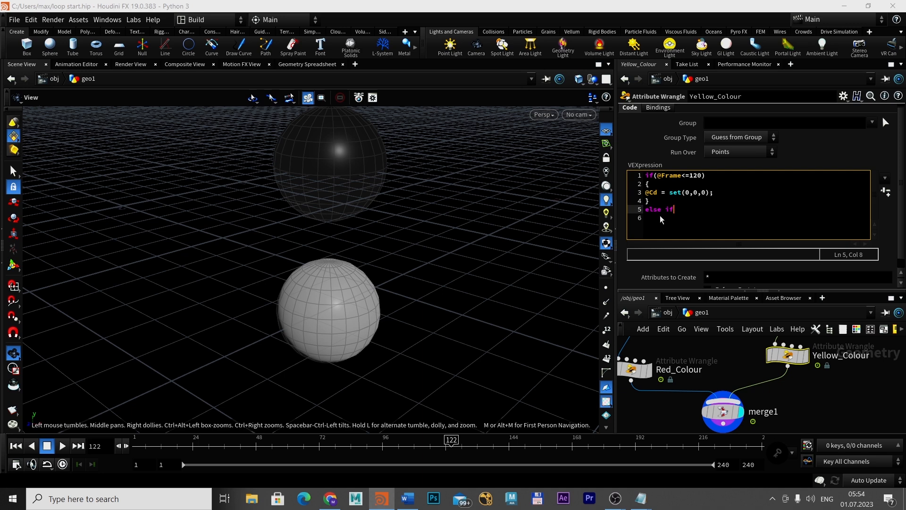
pyautogui.write('()')
pyautogui.press('Left')
pyautogui.write('@Frame>=122')
pyautogui.press('BackSpace')
pyautogui.write('1)')
pyautogui.press('Return')
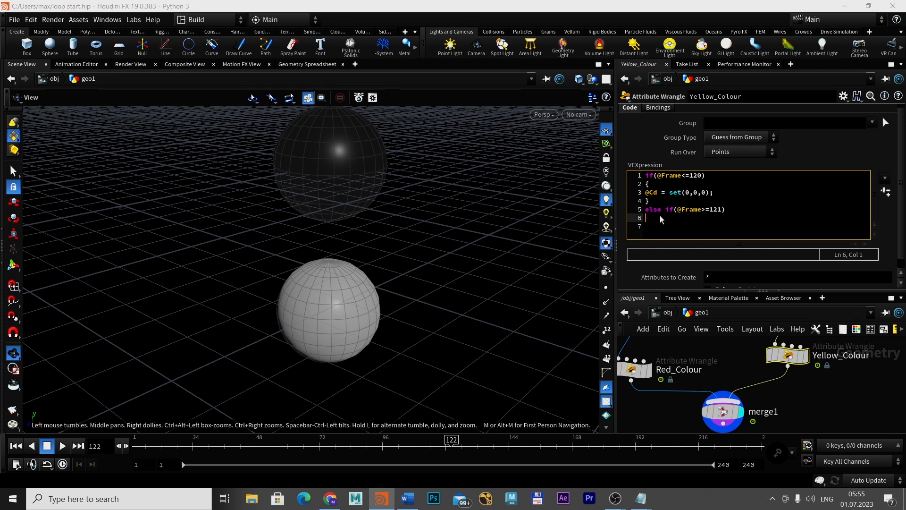
pyautogui.write('{}')
pyautogui.press('Left')
pyautogui.press('Return')
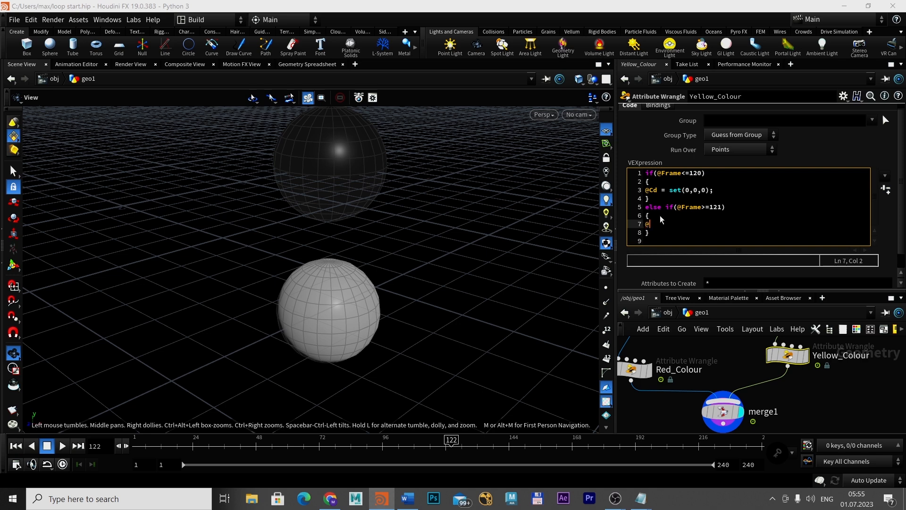
pyautogui.write('@Cd')
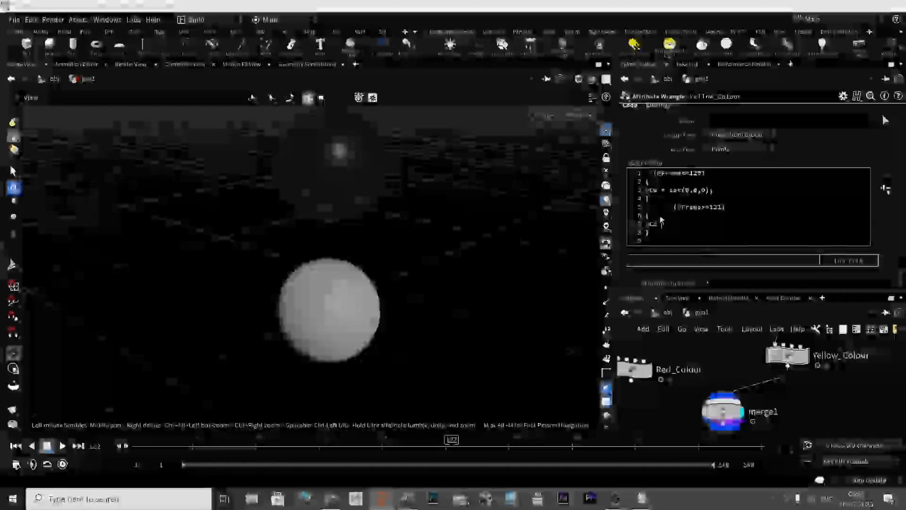
pyautogui.write(' = set')
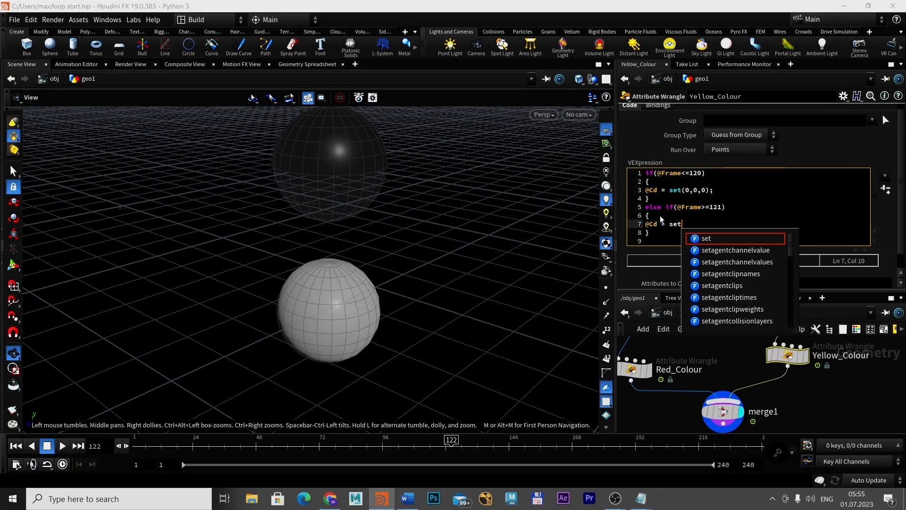
pyautogui.write('();')
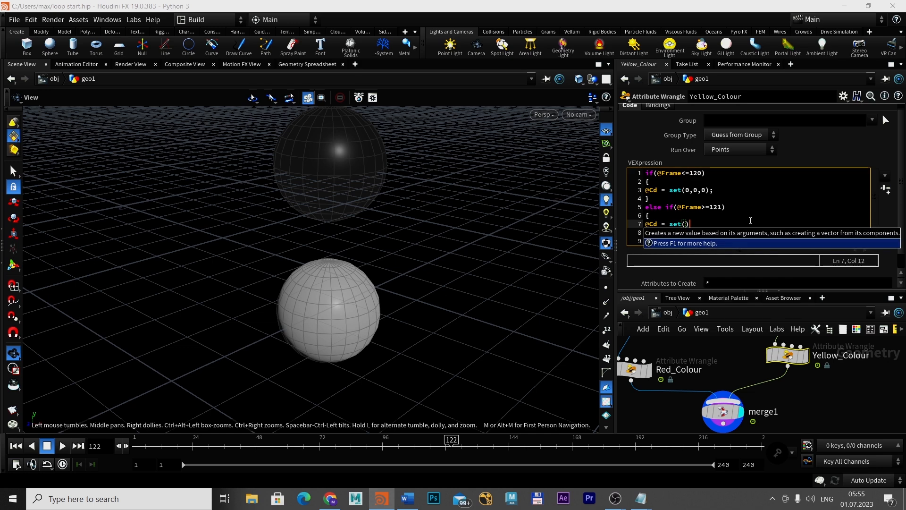
pyautogui.press('Left')
pyautogui.press('Left')
pyautogui.press('Left')
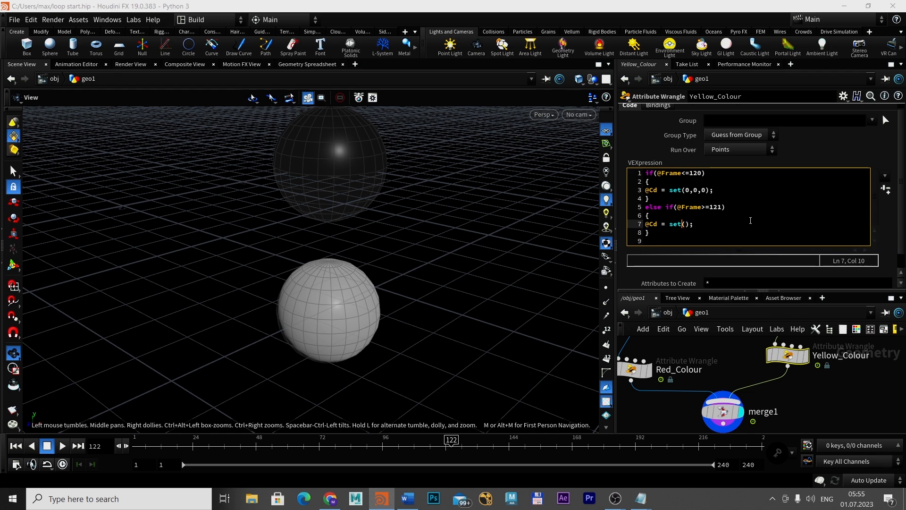
pyautogui.press('Right')
pyautogui.write('1,1,0')
pyautogui.press('Right')
pyautogui.press('Right')
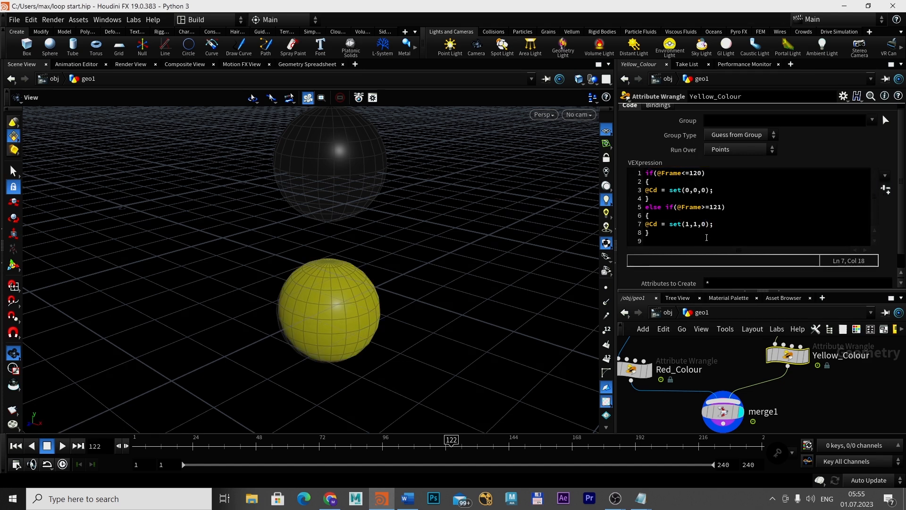
pyautogui.click(655, 233)
pyautogui.press('BackSpace')
pyautogui.press('Return')
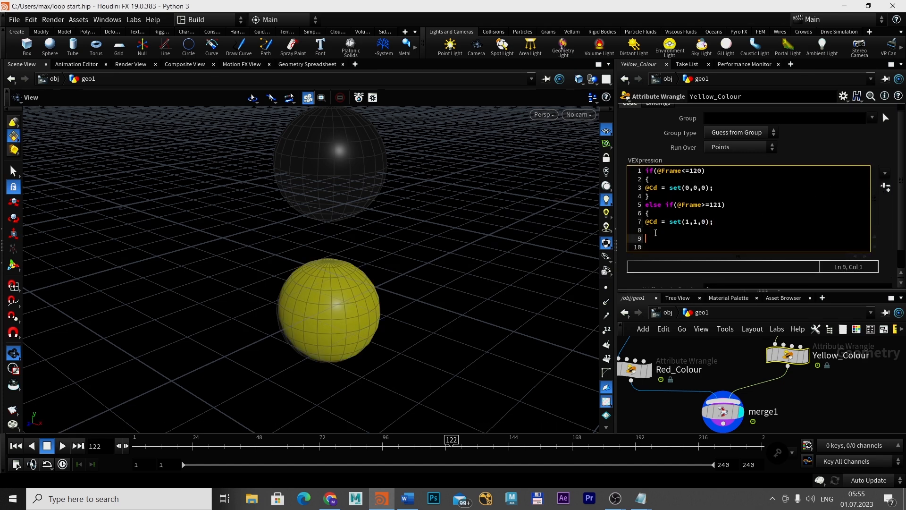
pyautogui.click(656, 232)
pyautogui.write('if')
pyautogui.write('(')
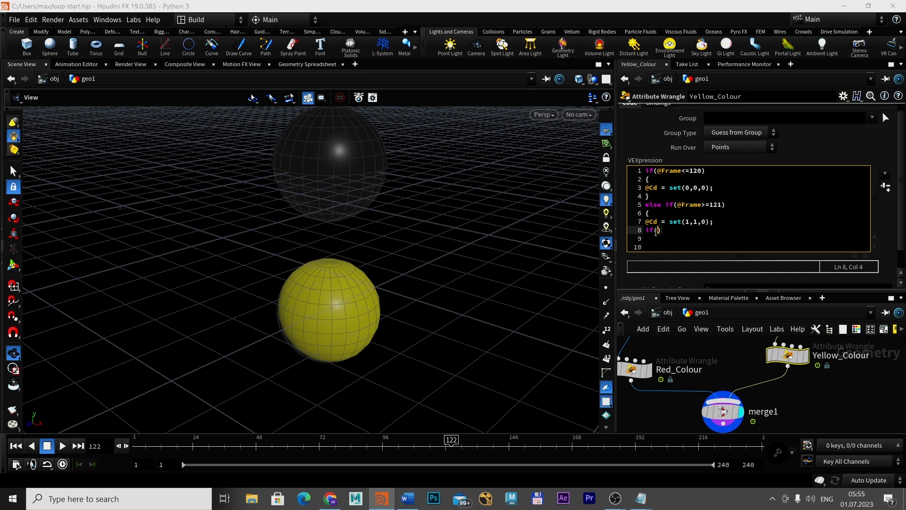
pyautogui.write('@Frame')
pyautogui.write('>151)')
pyautogui.press('Return')
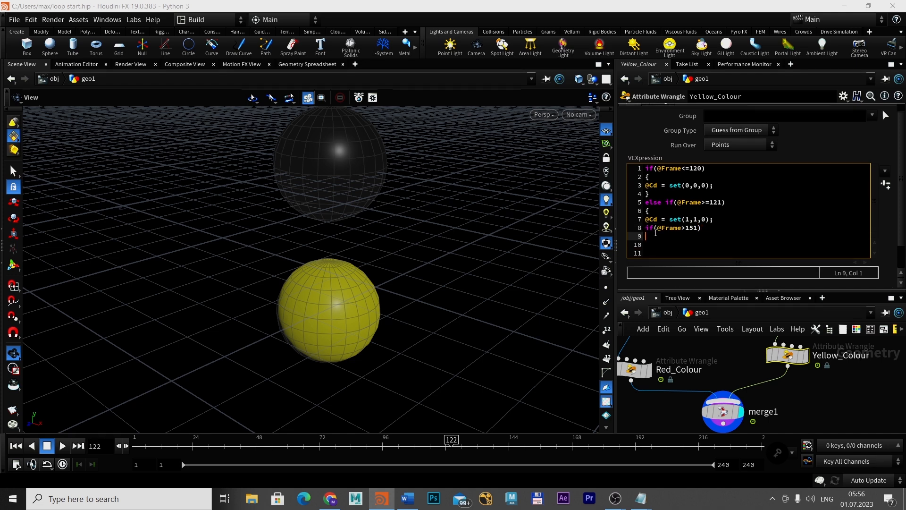
pyautogui.write('{')
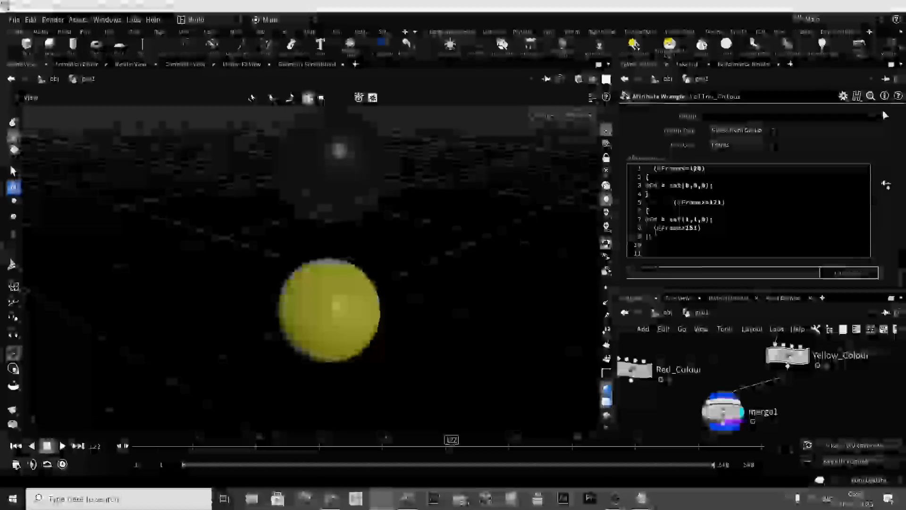
pyautogui.press('Return')
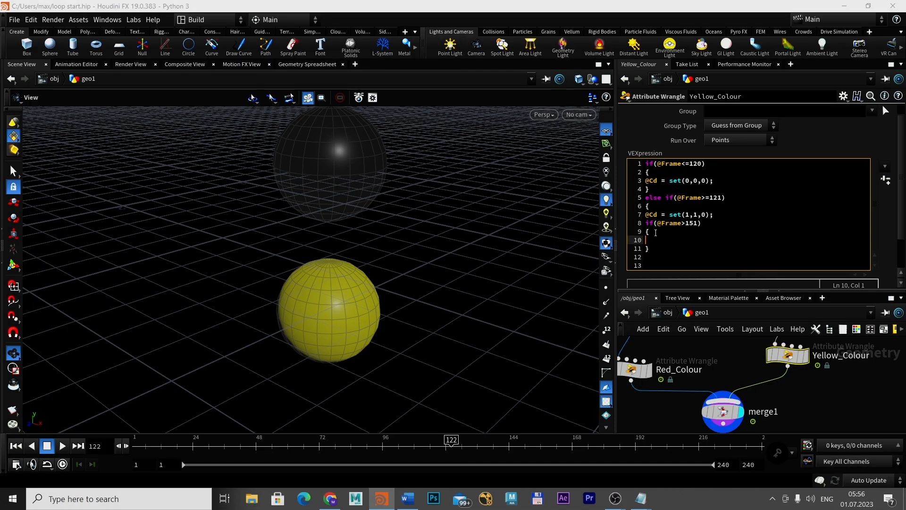
pyautogui.write('@Cd = set')
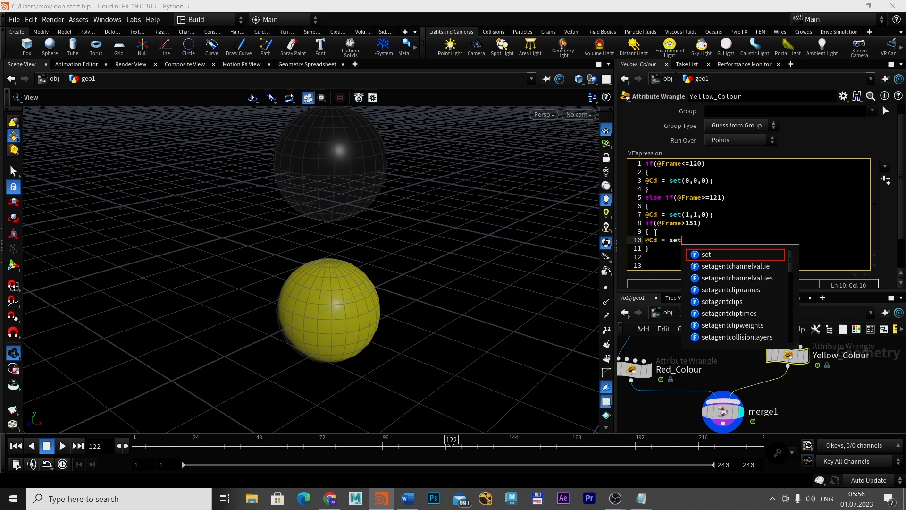
pyautogui.write('()')
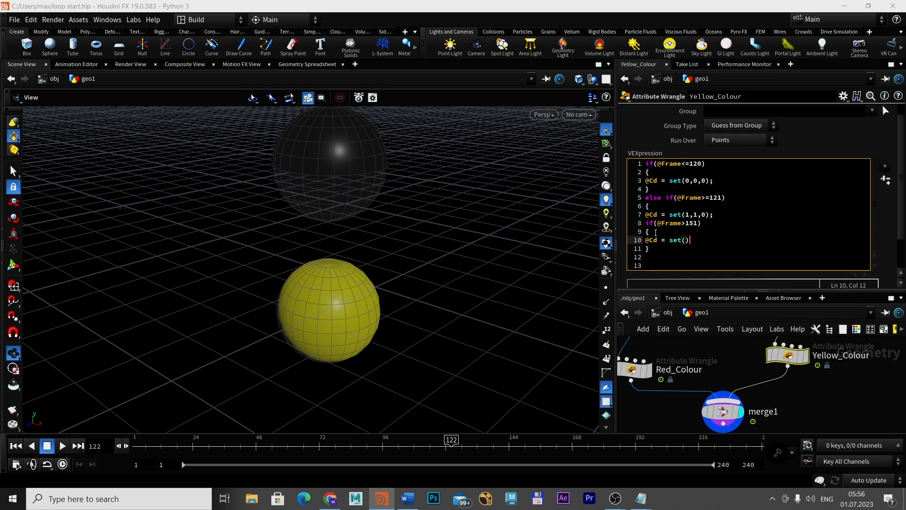
pyautogui.write(';')
pyautogui.press('Left')
pyautogui.press('Left')
pyautogui.write('0,0,0')
pyautogui.click(893, 173)
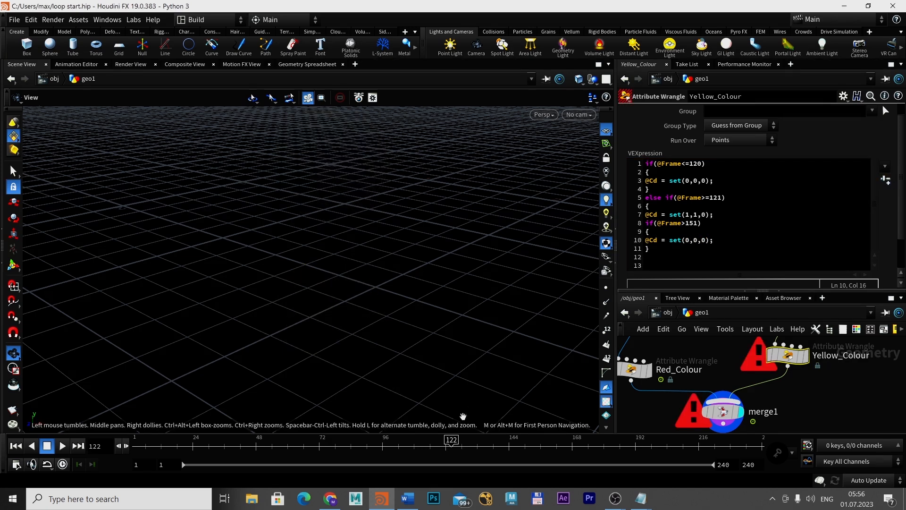
pyautogui.click(669, 249)
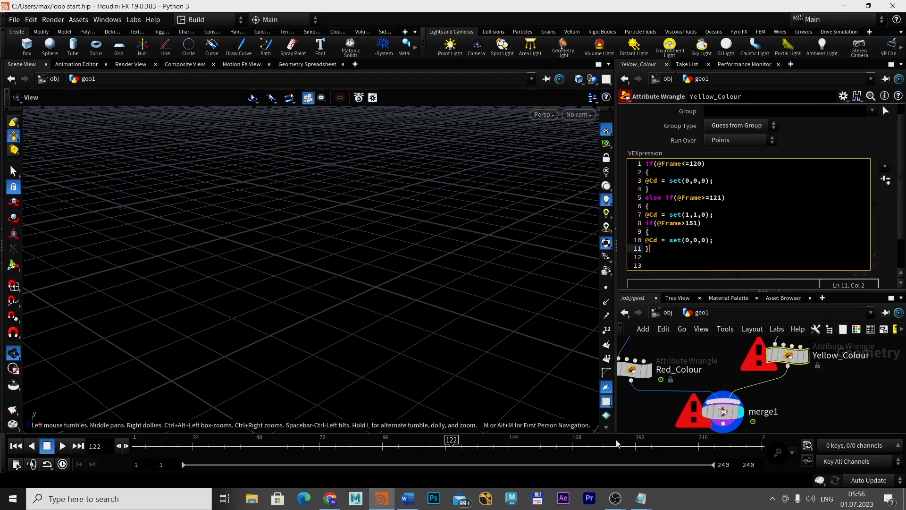
pyautogui.click(646, 223)
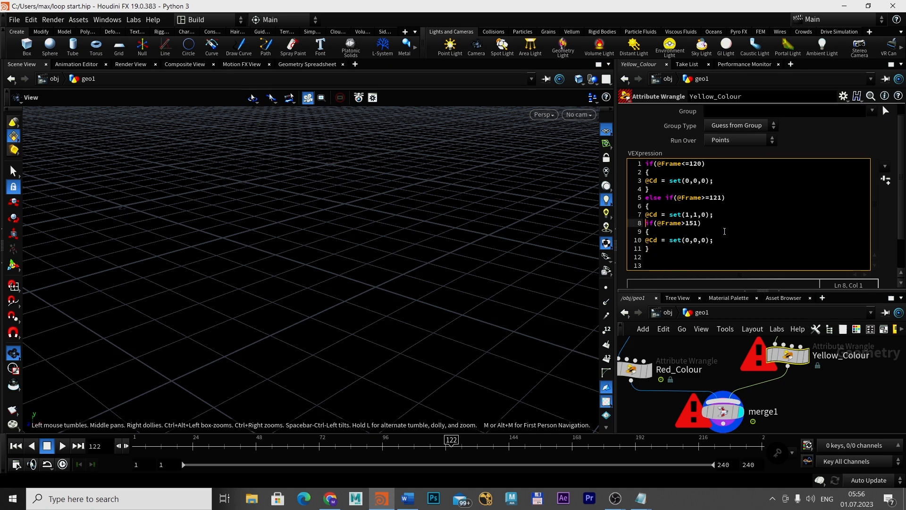
pyautogui.press('Return')
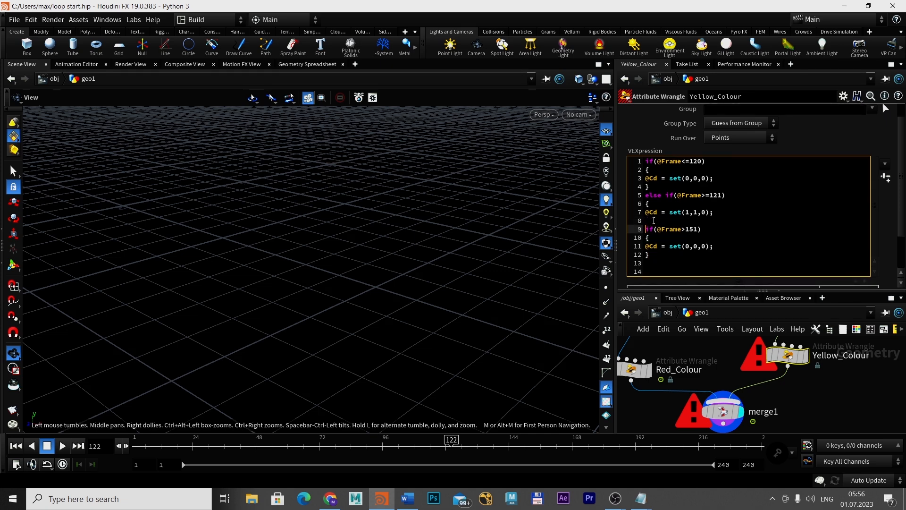
pyautogui.click(667, 223)
pyautogui.write('}')
pyautogui.click(886, 178)
pyautogui.click(683, 266)
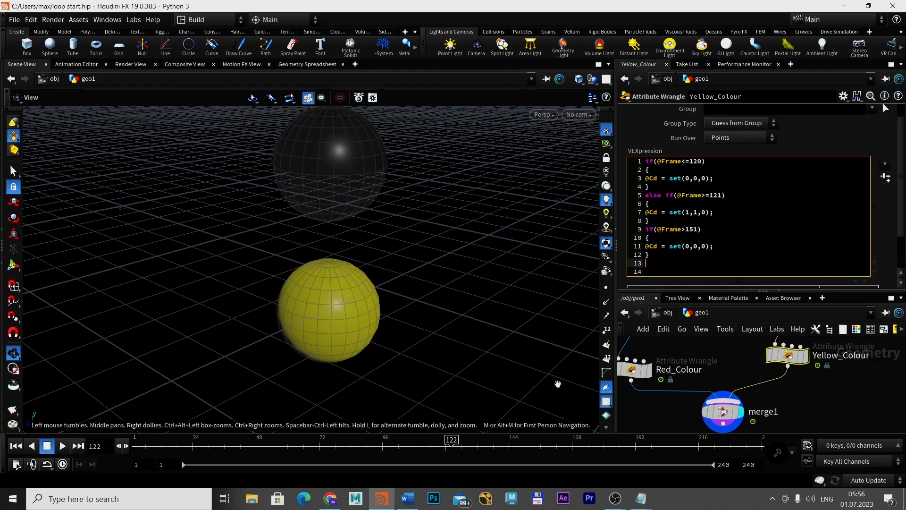
pyautogui.moveTo(449, 440); pyautogui.dragTo(602, 439)
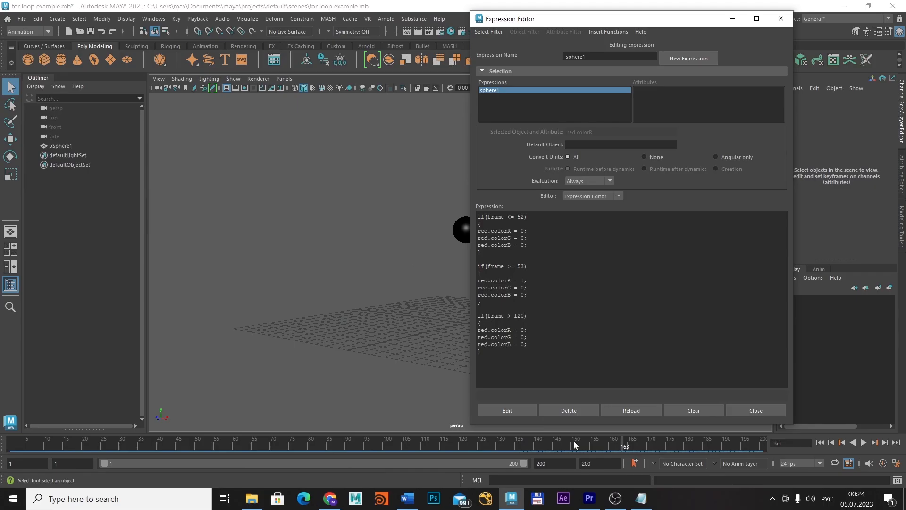
# In Maya, play the animation, stop it at frame 151 and move the Expression Editor clear of the black sphere
pyautogui.click(863, 442)
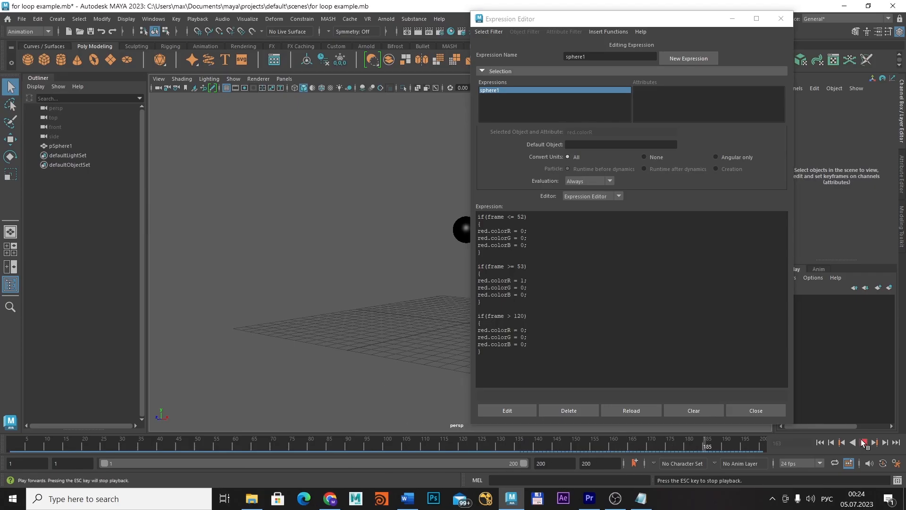
pyautogui.click(863, 442)
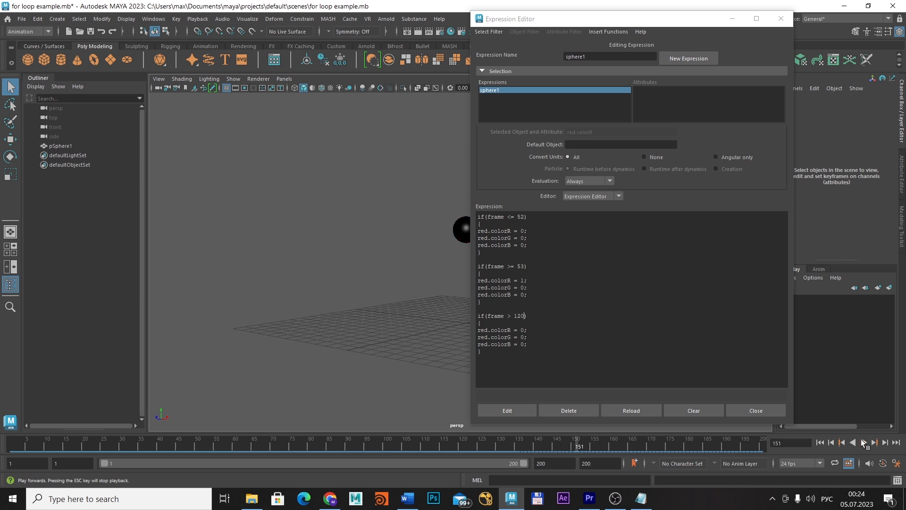
pyautogui.moveTo(620, 15); pyautogui.dragTo(716, 29)
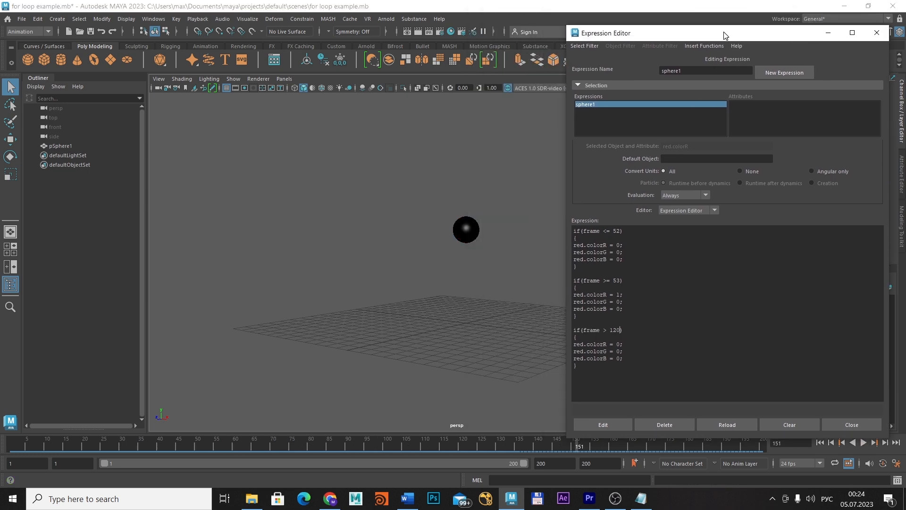
# Switch to the four-view layout and create a second polygon sphere at the origin
pyautogui.click(12, 248)
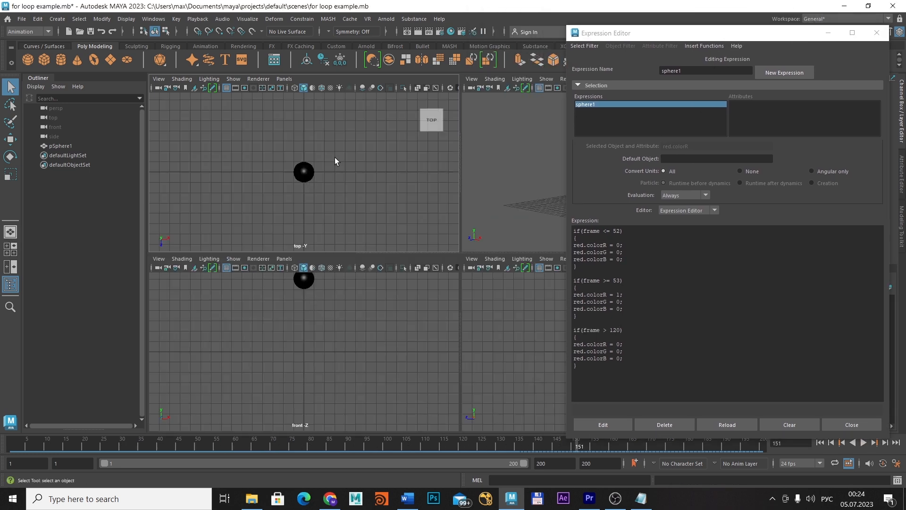
pyautogui.click(28, 60)
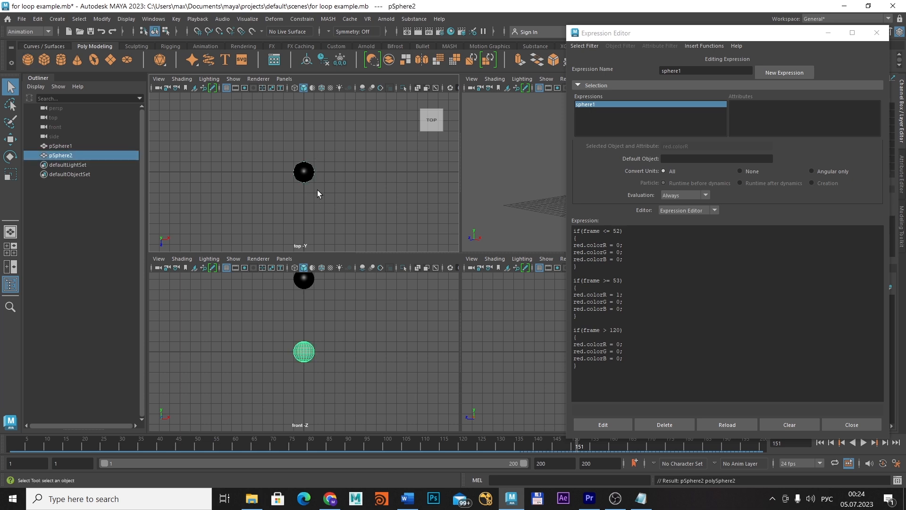
pyautogui.hotkey('alt', 'shift')
pyautogui.press('e')
pyautogui.press('w')
pyautogui.press('r')
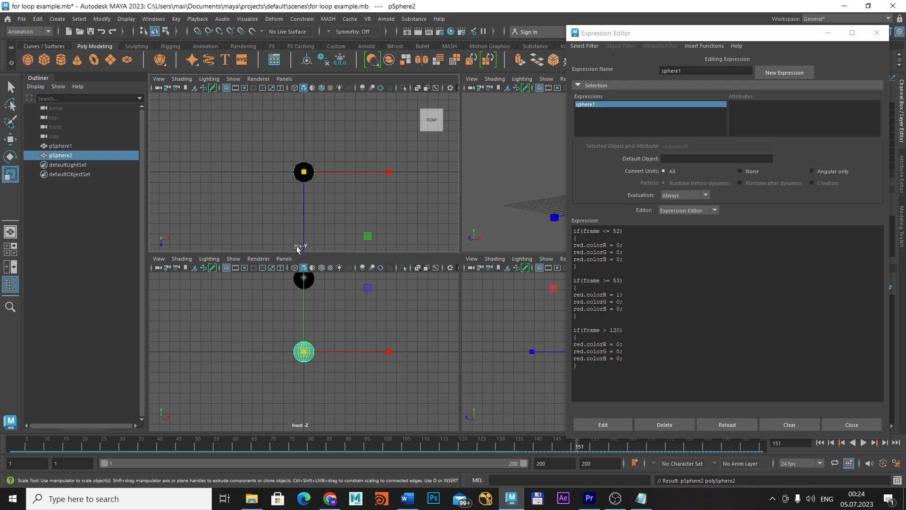
# Move the new sphere up in Y to about 4.15, directly below the black sphere, and frame both in a maximized front view
pyautogui.press('w')
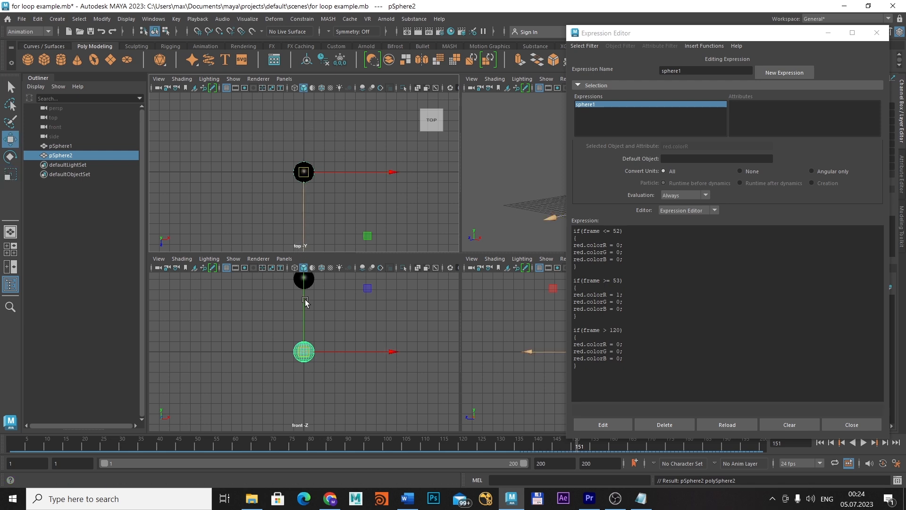
pyautogui.scroll(-2, 332, 330)
pyautogui.scroll(3, 330, 330)
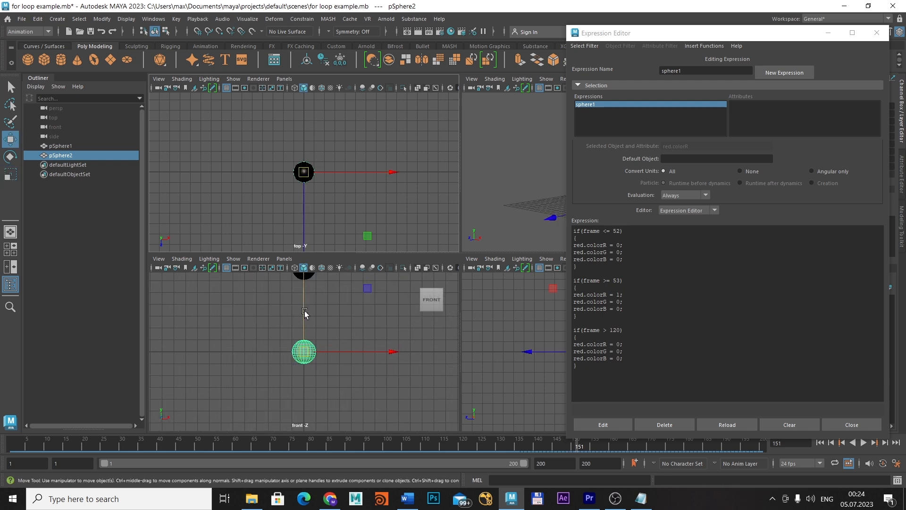
pyautogui.moveTo(304, 311); pyautogui.dragTo(305, 283)
pyautogui.keyDown('alt'); pyautogui.moveTo(517, 179); pyautogui.dragTo(401, 203, button='middle'); pyautogui.keyUp('alt')
pyautogui.moveTo(304, 294); pyautogui.dragTo(302, 280)
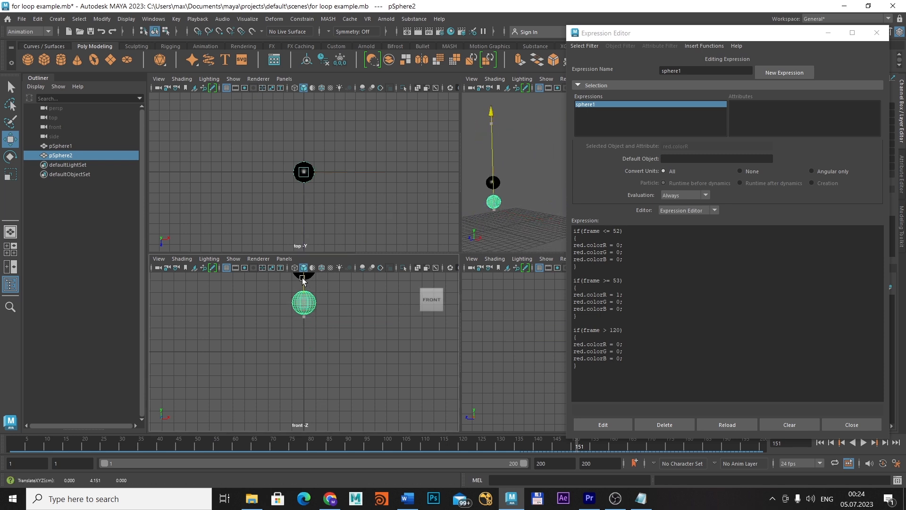
pyautogui.press('space')
pyautogui.press('a')
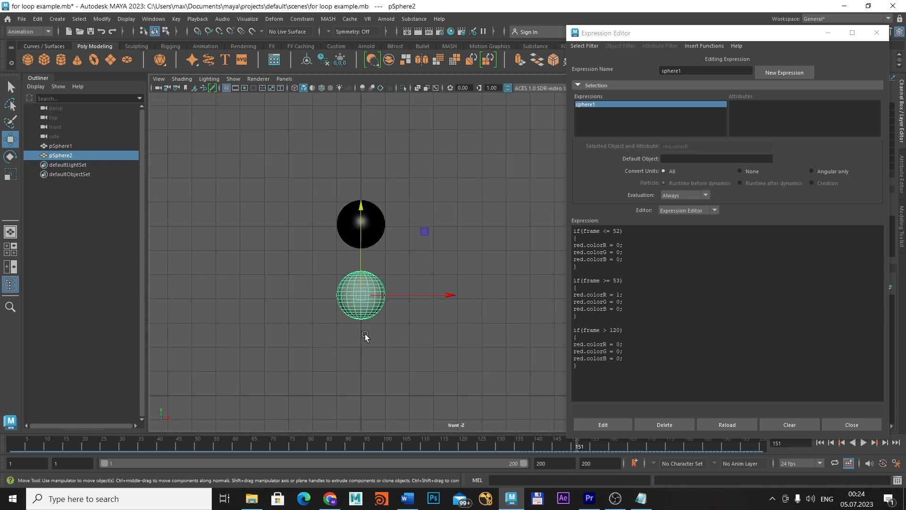
# Close the Expression Editor and reopen it empty for creating a new expression
pyautogui.click(876, 33)
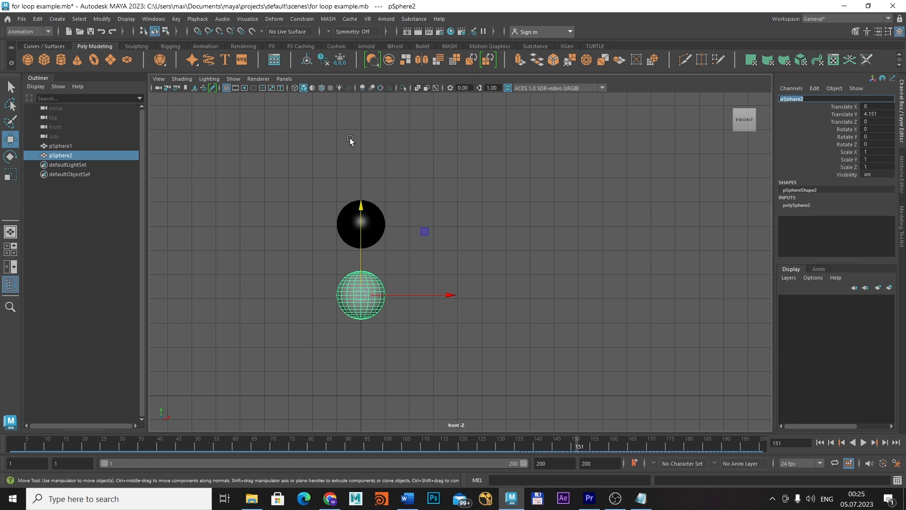
pyautogui.click(153, 19)
pyautogui.moveTo(189, 85)
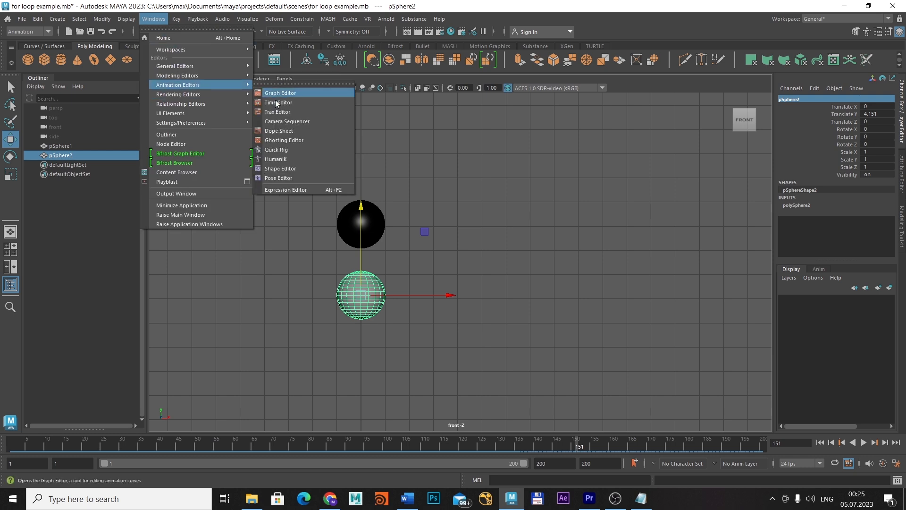
pyautogui.click(293, 189)
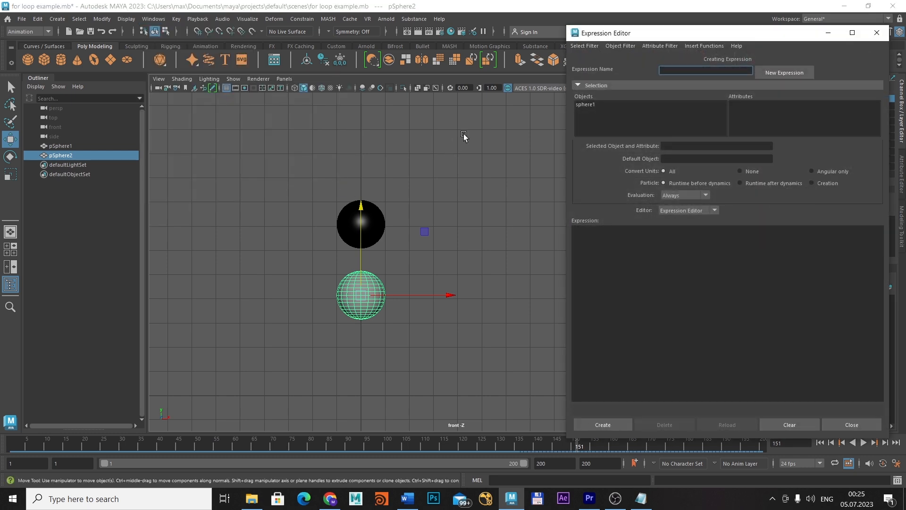
# Assign a new Blinn material to the second sphere and rename the material yellow
pyautogui.rightClick(372, 283)
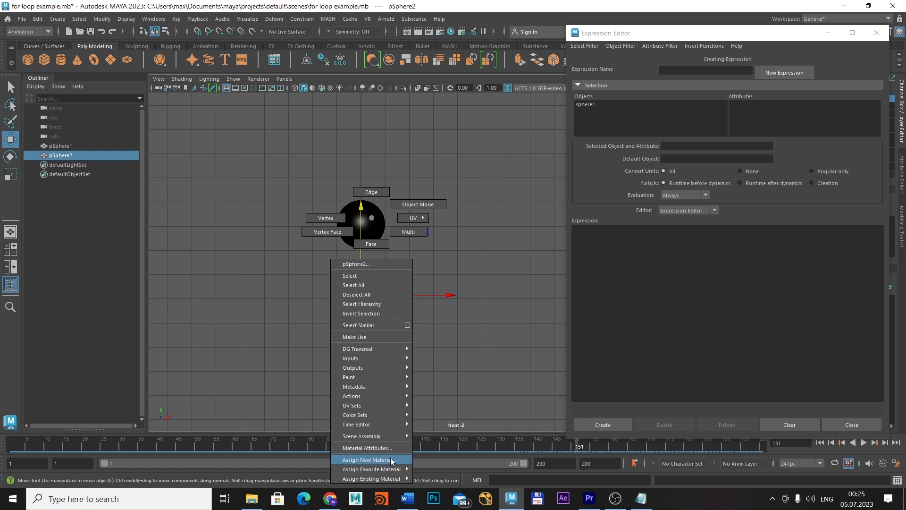
pyautogui.moveTo(391, 460)
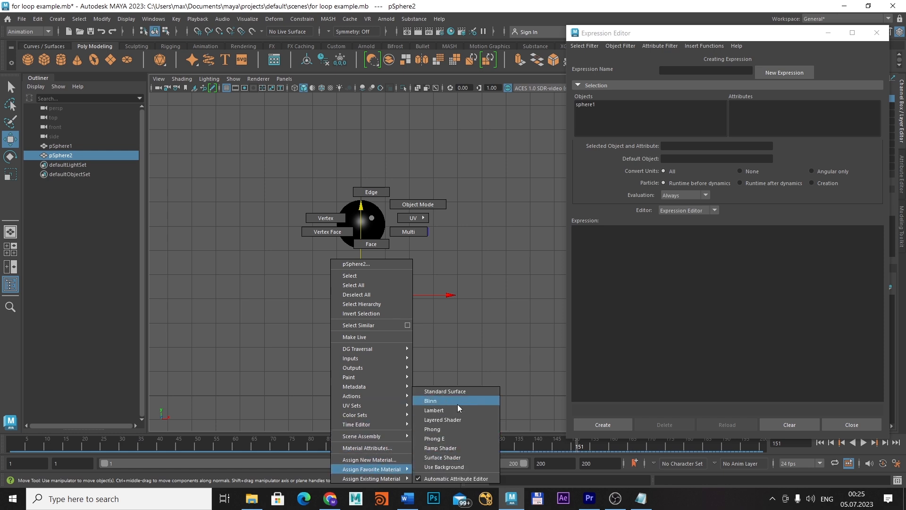
pyautogui.click(431, 401)
pyautogui.click(828, 34)
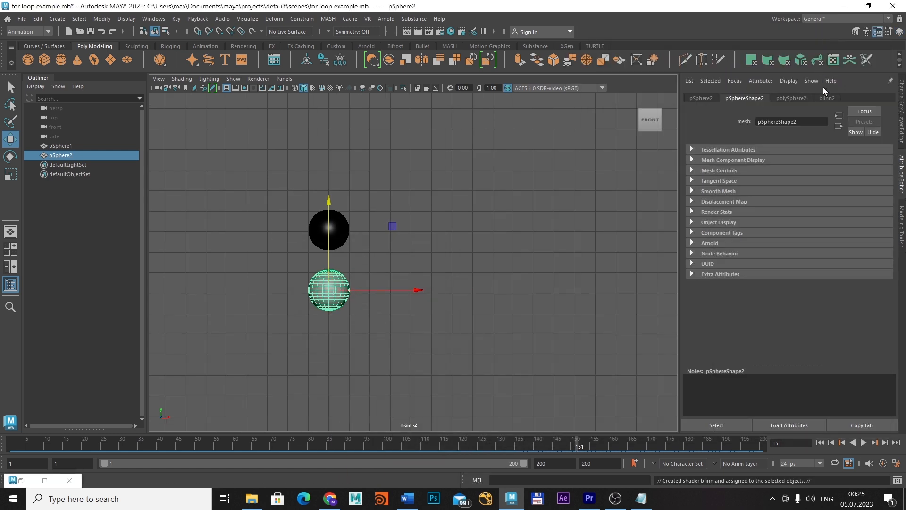
pyautogui.moveTo(785, 122); pyautogui.dragTo(722, 122)
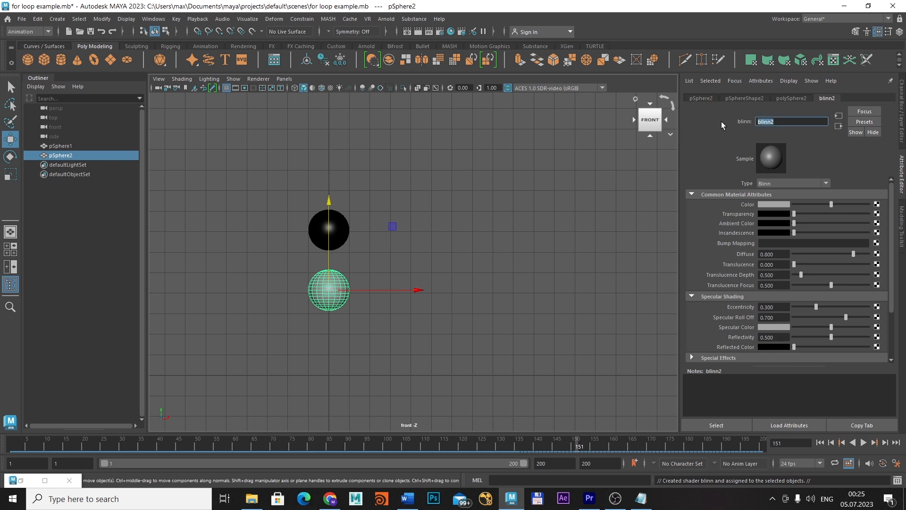
pyautogui.write('yellow')
pyautogui.press('Return')
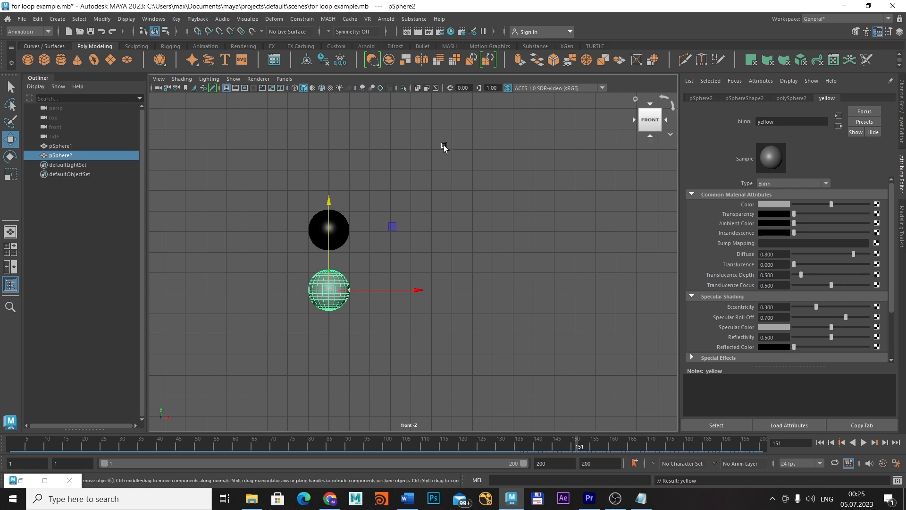
# Select the yellow material in the Hypershade and minimize that window
pyautogui.click(450, 32)
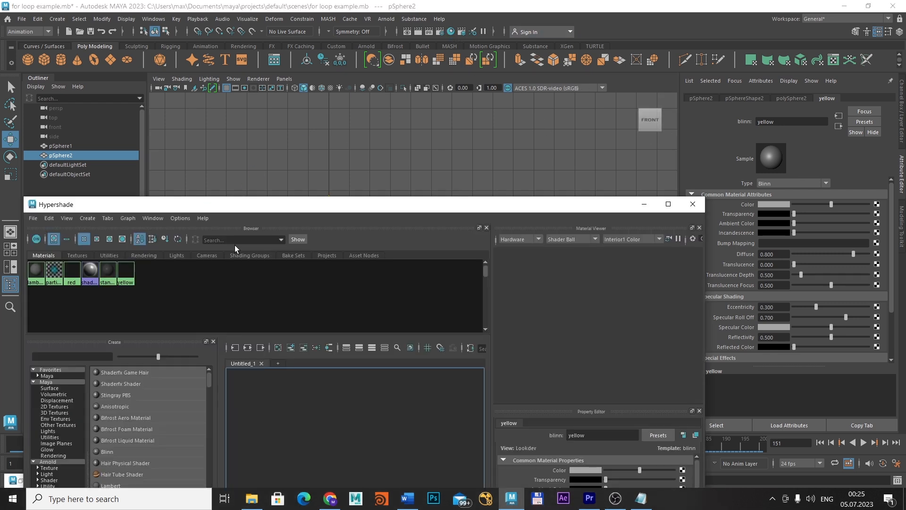
pyautogui.click(126, 270)
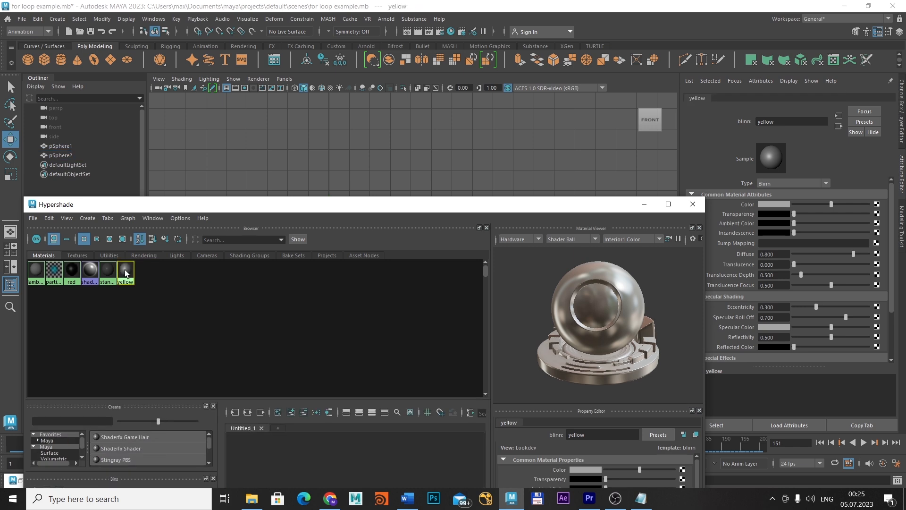
pyautogui.click(642, 206)
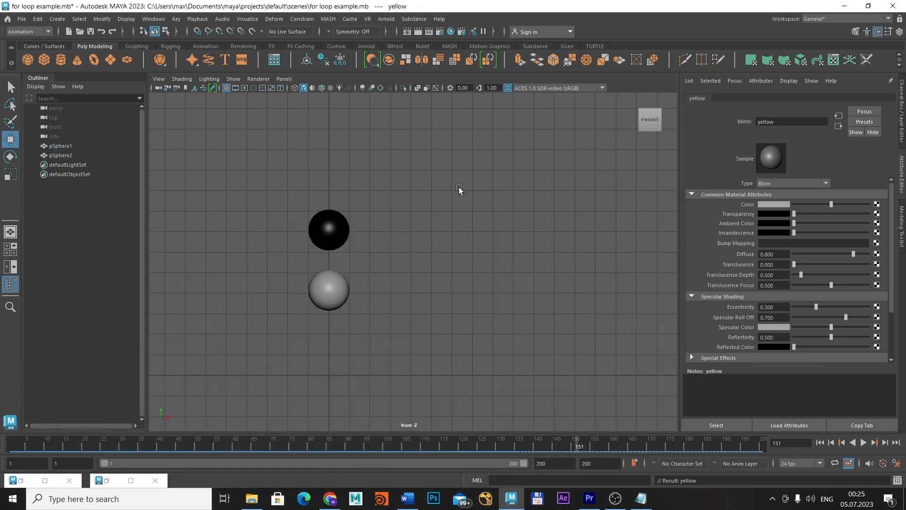
# Restore the Expression Editor, check the yellow material's selection in the Hypershade and put the Hypershade away
pyautogui.click(153, 19)
pyautogui.moveTo(219, 86)
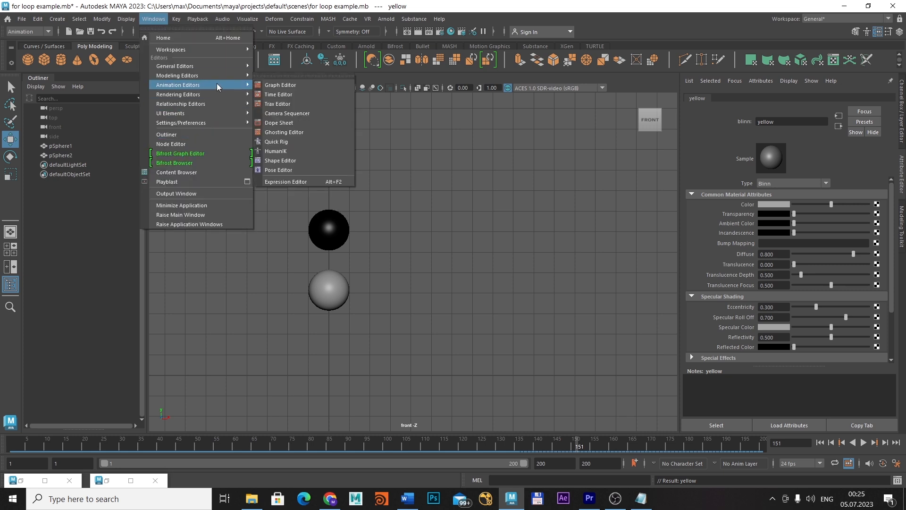
pyautogui.click(107, 481)
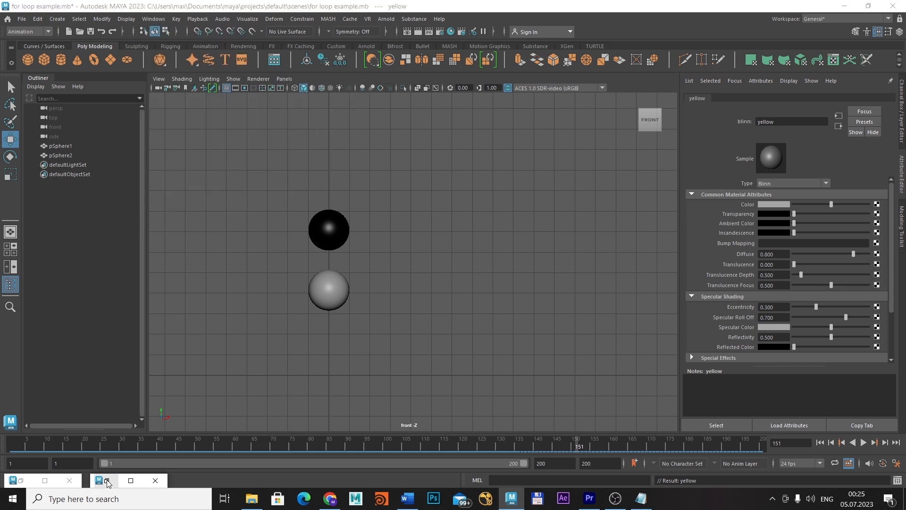
pyautogui.click(21, 481)
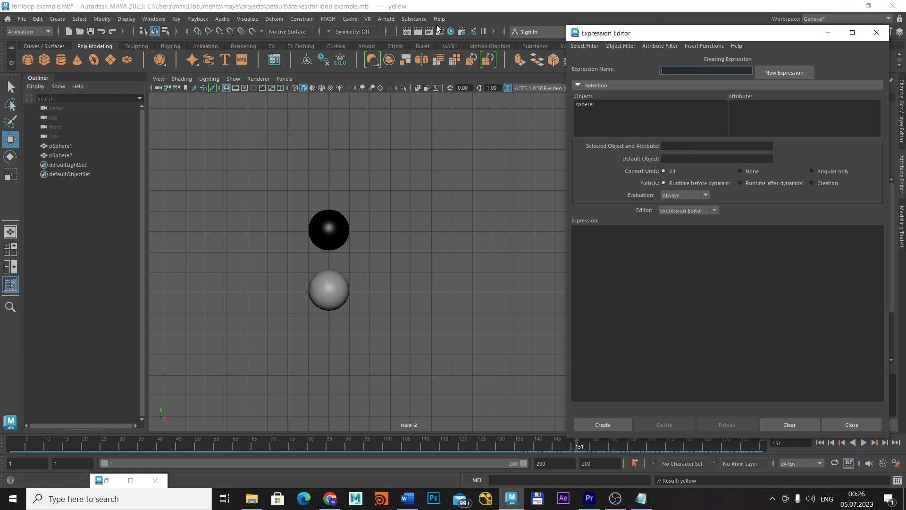
pyautogui.click(107, 480)
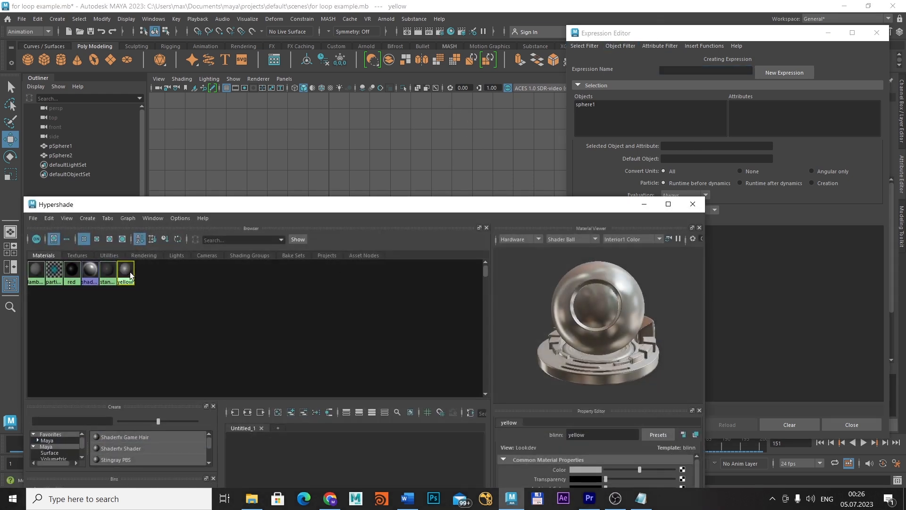
pyautogui.click(686, 205)
# Filter the expression selection by Object/Attribute Name and copy the yellow material's colorR attribute name
pyautogui.click(584, 46)
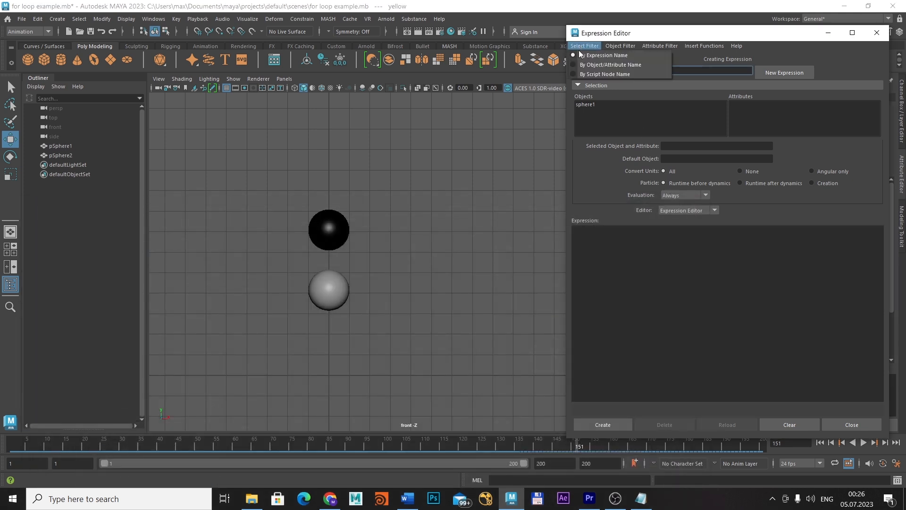
pyautogui.click(575, 64)
pyautogui.click(583, 46)
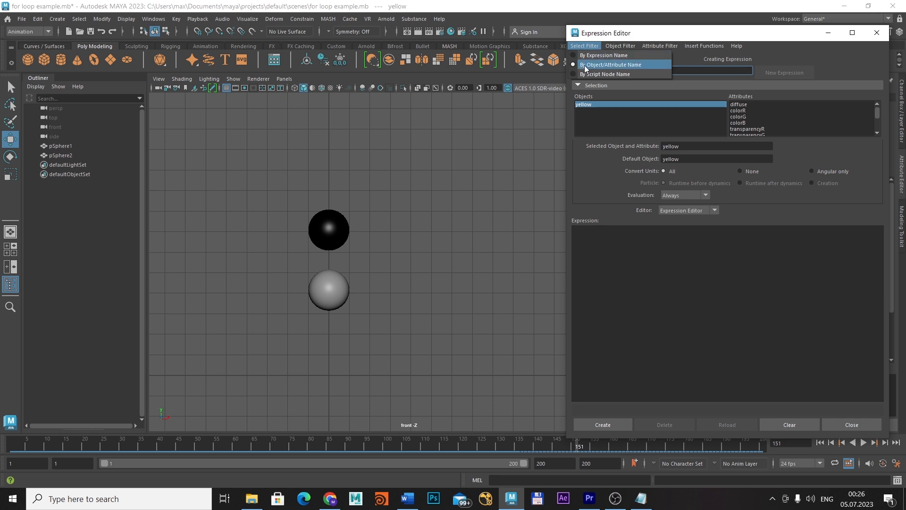
pyautogui.moveTo(716, 46)
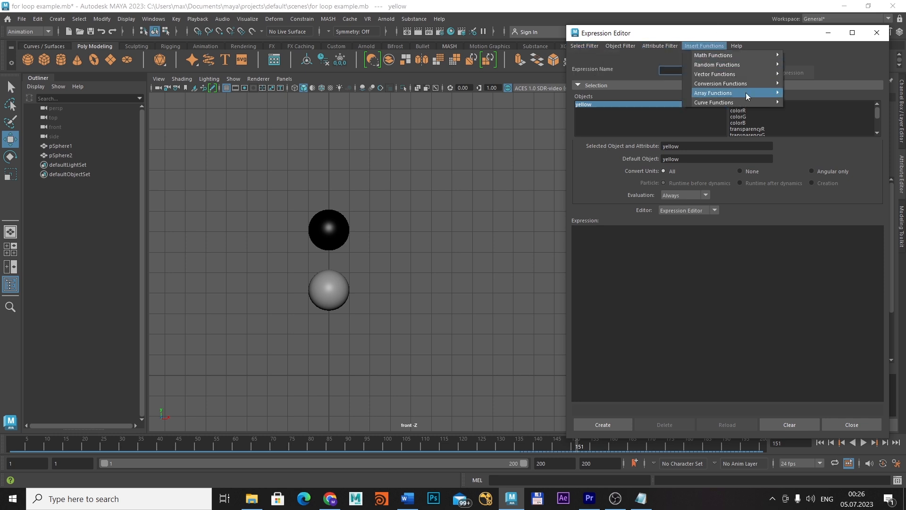
pyautogui.click(744, 112)
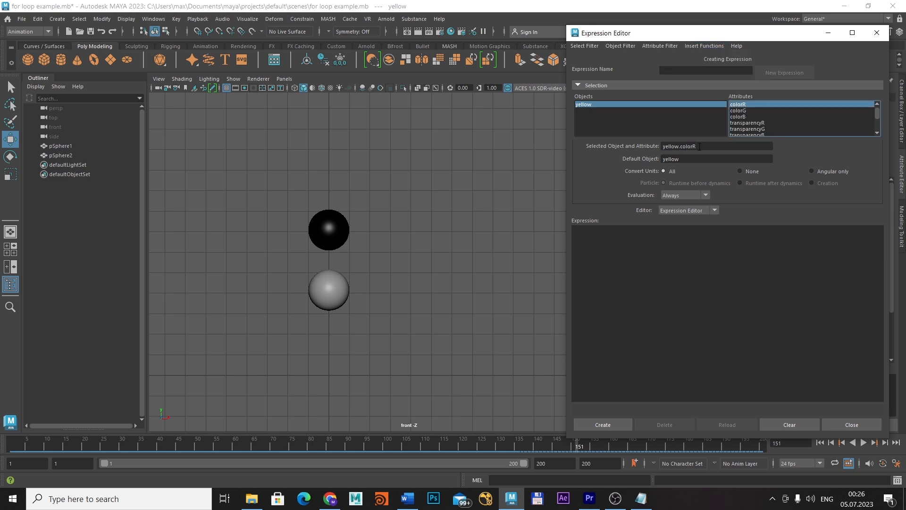
pyautogui.click(742, 105)
pyautogui.hotkey('ctrl', 'c')
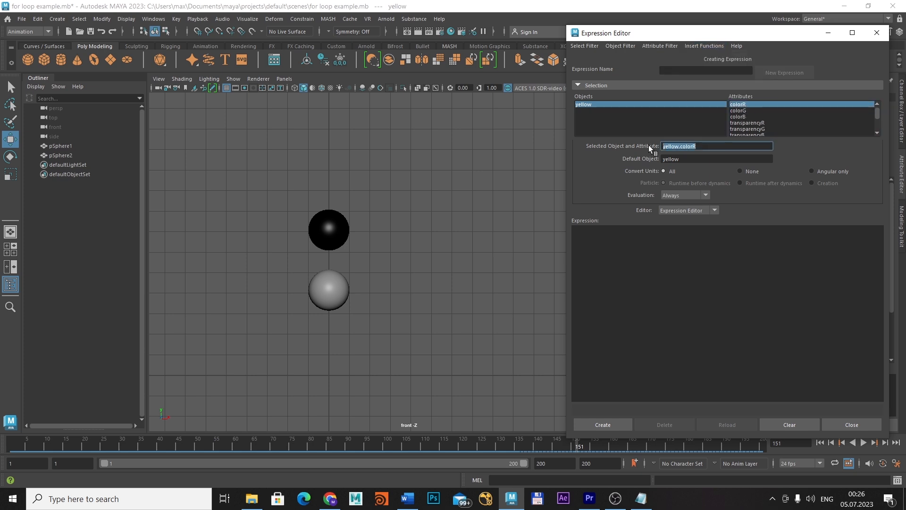
# Paste yellow.colorR into the expression as two groups of three lines separated by a blank line
pyautogui.click(582, 249)
pyautogui.press('Return')
pyautogui.hotkey('ctrl', 'v')
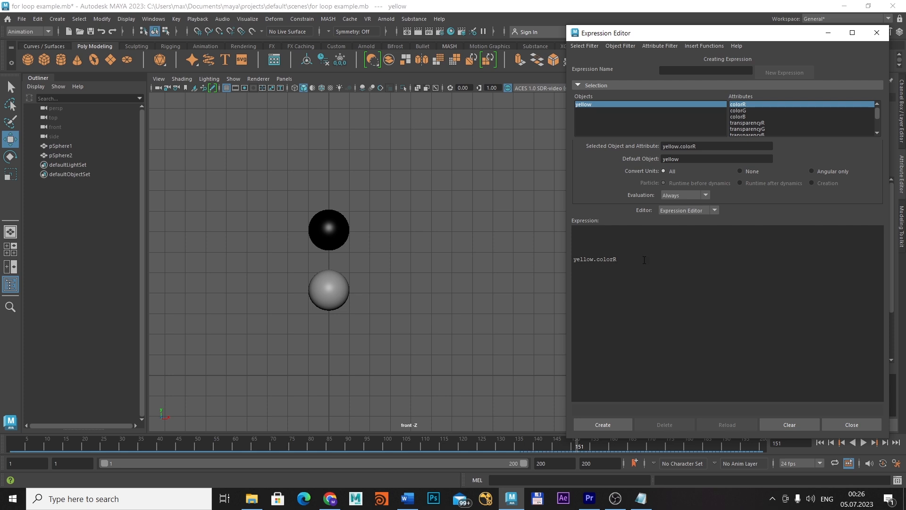
pyautogui.press('Return')
pyautogui.hotkey('ctrl', 'v')
pyautogui.press('Return')
pyautogui.hotkey('ctrl', 'v')
pyautogui.hotkey('ctrl', 'v')
# Add a third group of three yellow.colorR lines beneath the first two groups
pyautogui.hotkey('ctrl', 'v')
pyautogui.press('Return')
pyautogui.hotkey('ctrl', 'v')
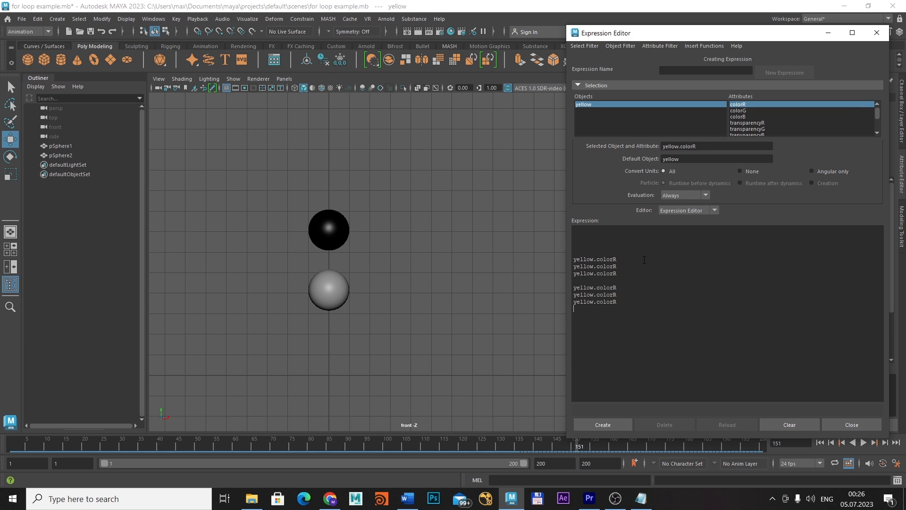
pyautogui.press('Return')
pyautogui.hotkey('ctrl', 'v')
pyautogui.press('BackSpace')
pyautogui.press('BackSpace')
pyautogui.press('BackSpace')
pyautogui.press('BackSpace')
pyautogui.press('BackSpace')
pyautogui.press('BackSpace')
pyautogui.press('BackSpace')
pyautogui.press('BackSpace')
pyautogui.press('BackSpace')
pyautogui.press('BackSpace')
pyautogui.press('BackSpace')
pyautogui.press('BackSpace')
pyautogui.hotkey('ctrl', 'v')
pyautogui.hotkey('ctrl', 'v')
pyautogui.press('Return')
pyautogui.hotkey('ctrl', 'v')
# Change the second line of each group to yellow.colorG and the third to yellow.colorB
pyautogui.press('BackSpace')
pyautogui.write('G')
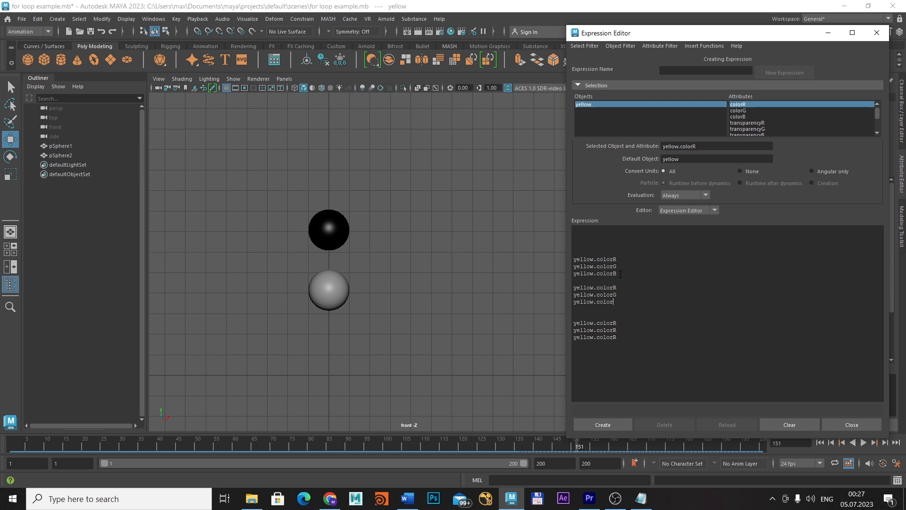
pyautogui.write('B')
# Remove the spare blank lines above the first group and insert if(frame <=120) with an opening brace before it
pyautogui.click(577, 239)
pyautogui.press('Delete')
pyautogui.press('Delete')
pyautogui.write('i')
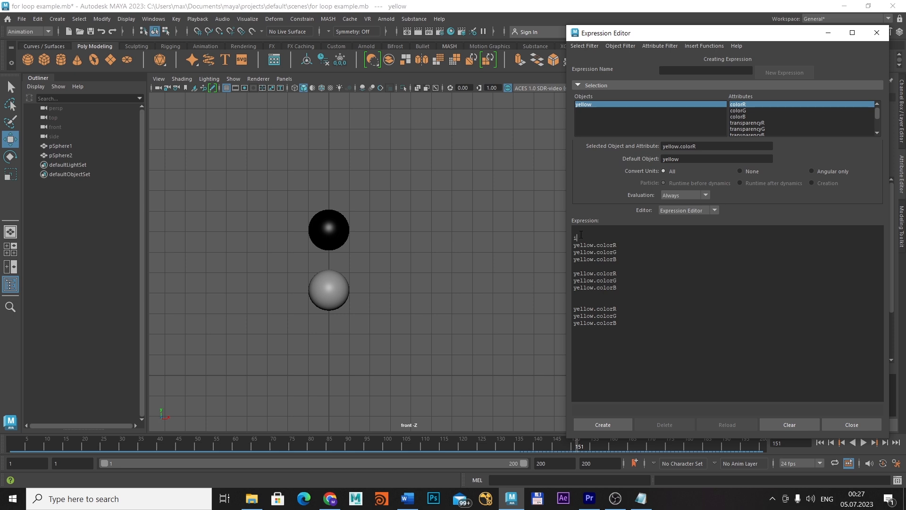
pyautogui.write('f(frame <=120')
pyautogui.press('Return')
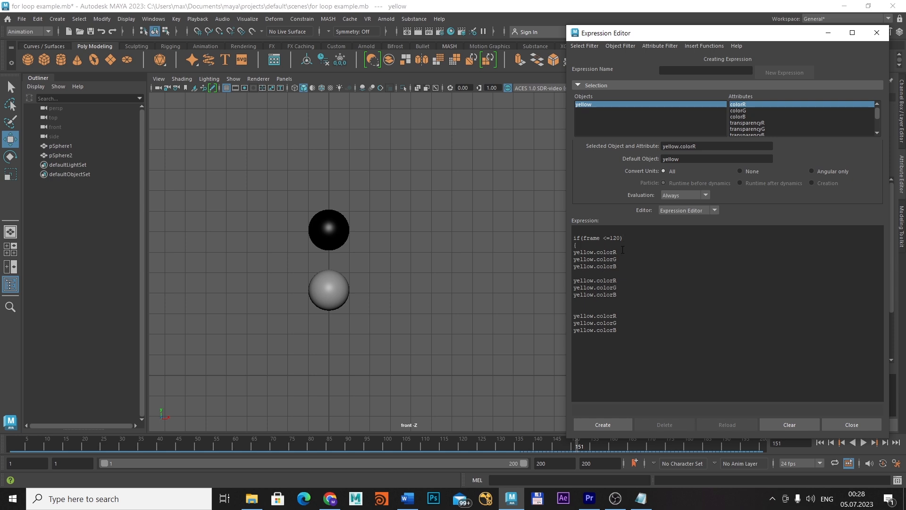
# Assign 0 to yellow.colorR, yellow.colorG and yellow.colorB in the first group
pyautogui.write('= 0')
pyautogui.press('alt')
pyautogui.press('Escape')
pyautogui.click(624, 263)
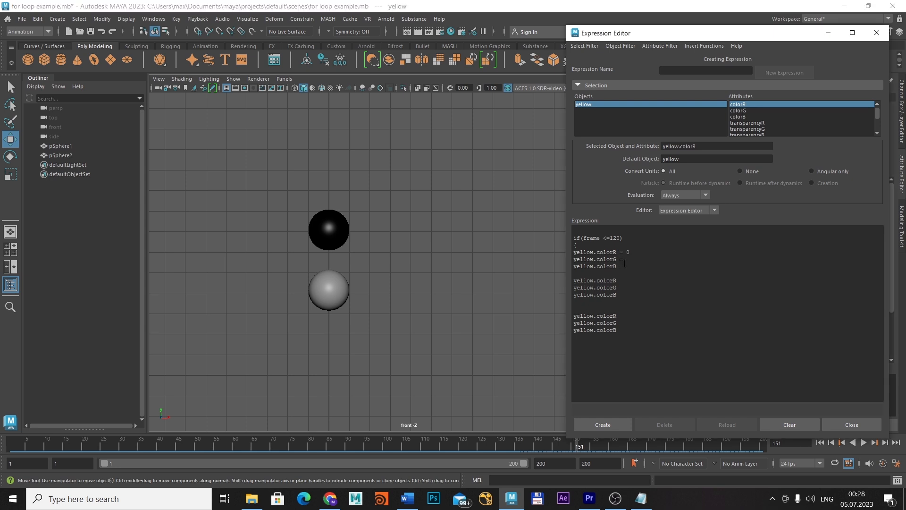
pyautogui.write('=')
pyautogui.press('Down')
pyautogui.write('=')
pyautogui.click(629, 263)
pyautogui.write('0 0')
# End the three assignments with semicolons and close the block with a brace, starting a new line below it
pyautogui.click(638, 261)
pyautogui.write(';')
pyautogui.click(642, 255)
pyautogui.write(';')
pyautogui.press('Return')
pyautogui.write('}')
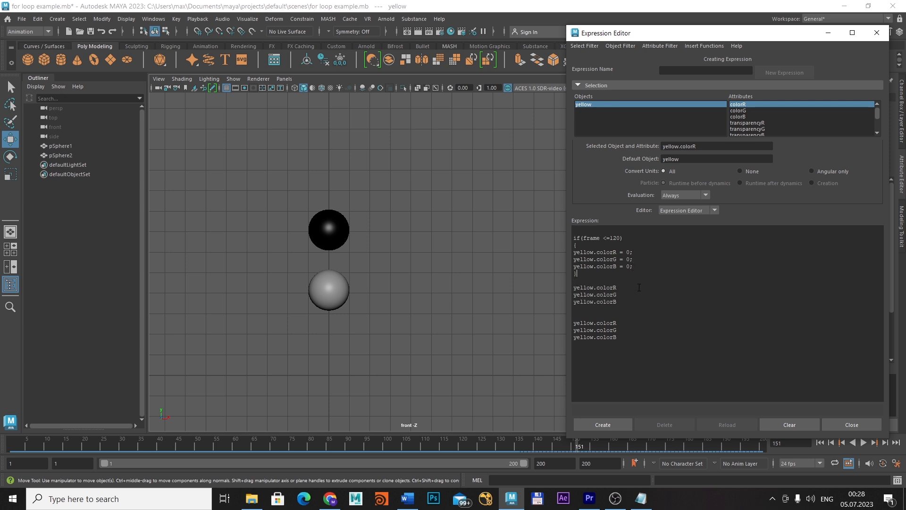
pyautogui.press('Return')
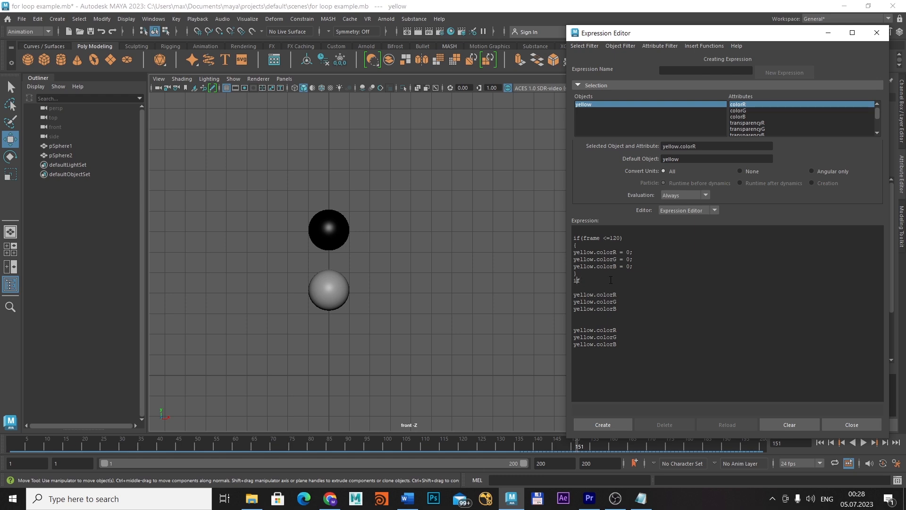
# Write the second condition if(frame >= 121) above the second group, separated from the first block by a blank line
pyautogui.press('Return')
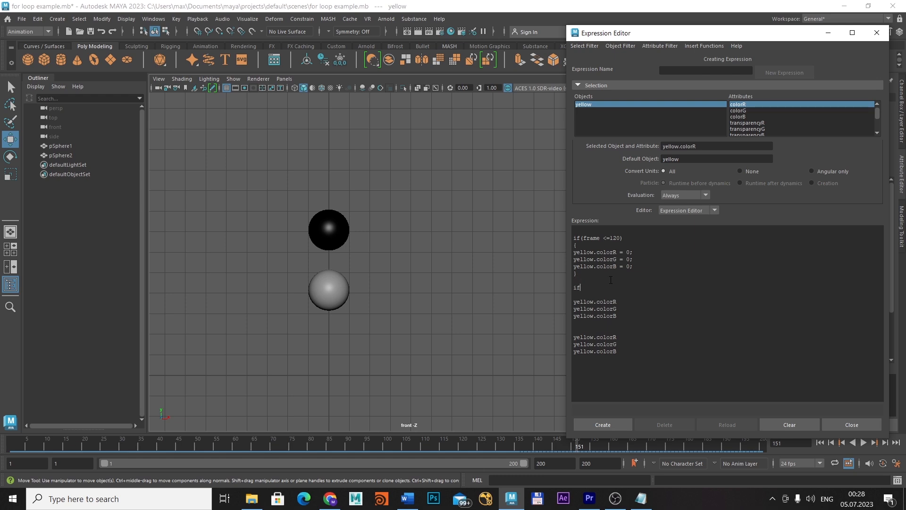
pyautogui.write('()')
pyautogui.write('frma')
pyautogui.write('me')
pyautogui.press('BackSpace')
pyautogui.press('BackSpace')
pyautogui.press('BackSpace')
pyautogui.press('BackSpace')
pyautogui.write('ame >= 12')
# Enclose the second group in braces and assign 1 to yellow.colorR, 1 to yellow.colorG and 0 to yellow.colorB
pyautogui.click(616, 315)
pyautogui.press('Return')
pyautogui.click(621, 301)
pyautogui.write('= 1')
pyautogui.press('Down')
pyautogui.write('= 1;')
pyautogui.press('Down')
pyautogui.write('=')
# Insert the third condition if(frame > 151) above the last group
pyautogui.write('if()')
pyautogui.press('Left')
pyautogui.write('frame > 151')
pyautogui.press('Return')
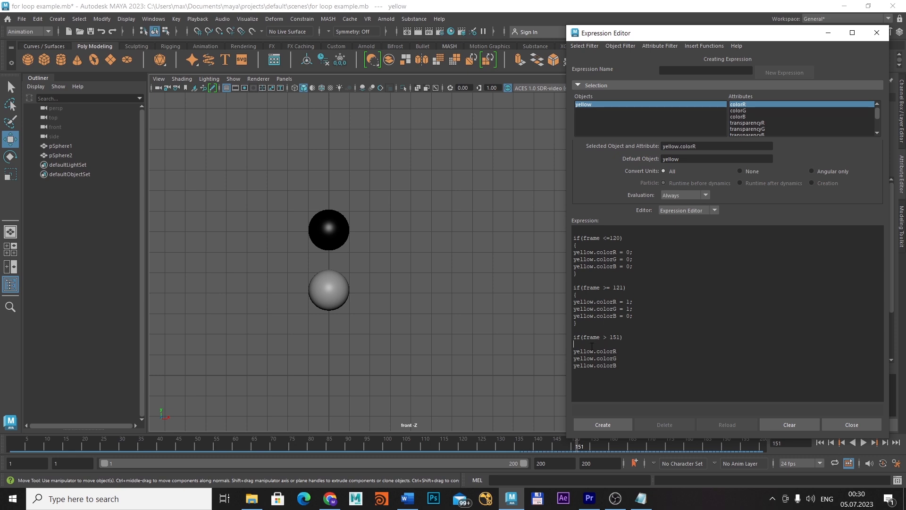
# Enclose the last group in braces with all three yellow colour channels set to 0, and create the expression
pyautogui.write('{')
pyautogui.press('BackSpace')
pyautogui.write('= 0;')
pyautogui.moveTo(672, 35); pyautogui.dragTo(633, 18)
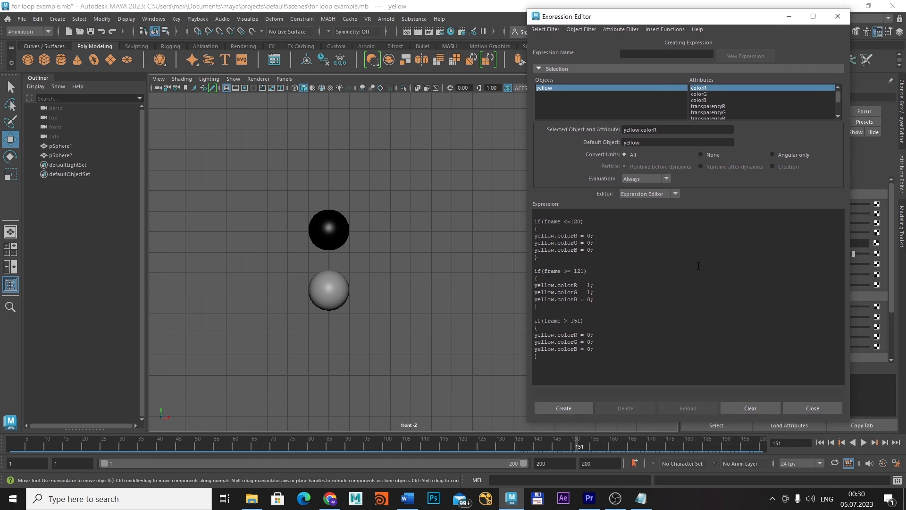
pyautogui.click(584, 409)
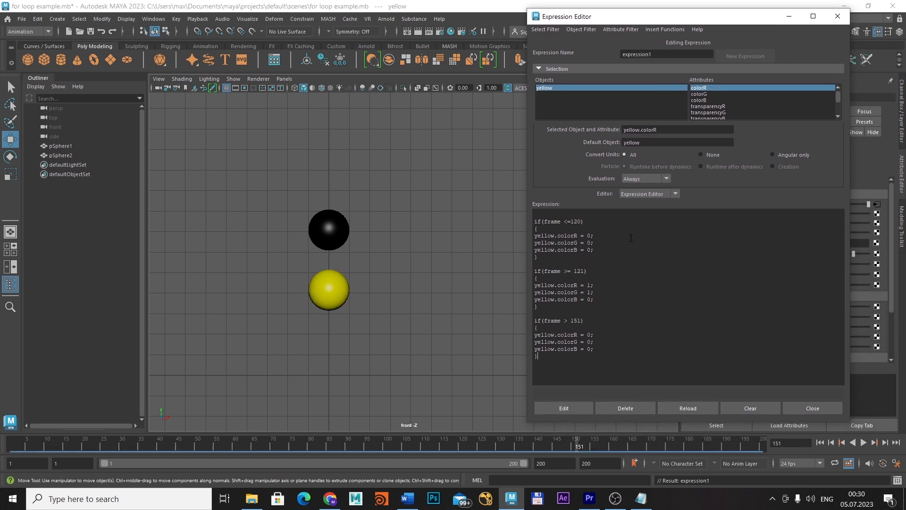
# Check the sphere colours at frame 120 and the frame after it, and play the animation
pyautogui.moveTo(572, 450); pyautogui.dragTo(458, 427)
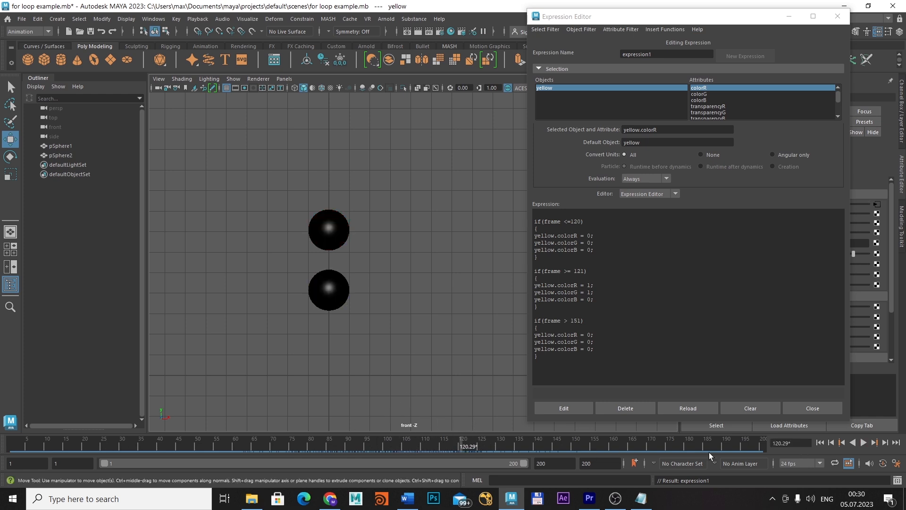
pyautogui.click(805, 441)
pyautogui.write('120')
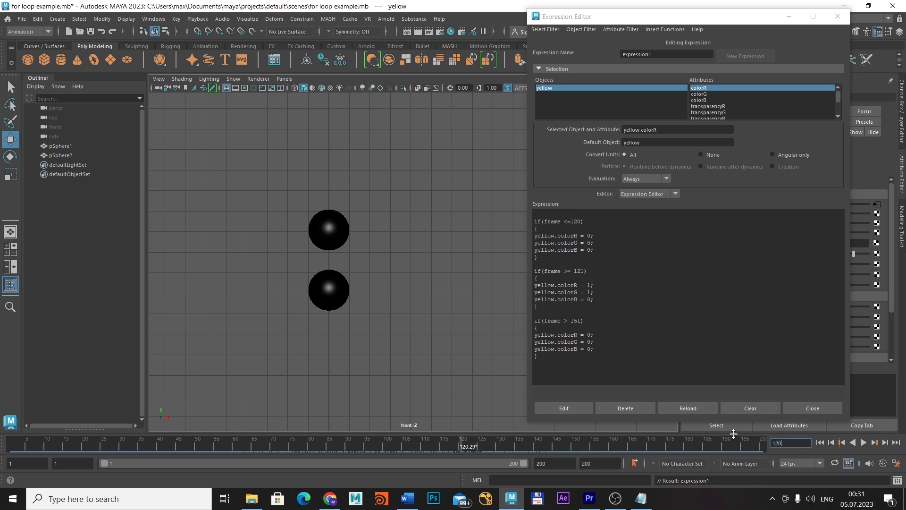
pyautogui.press('Return')
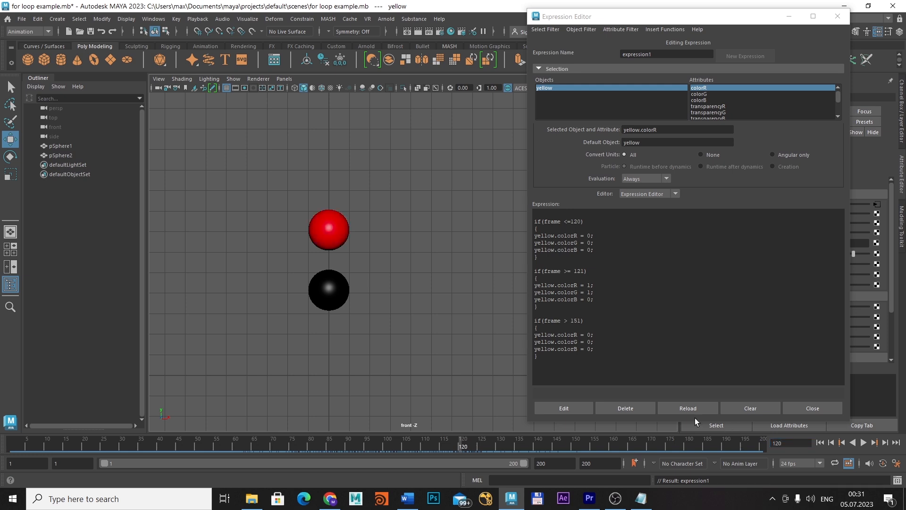
pyautogui.click(874, 443)
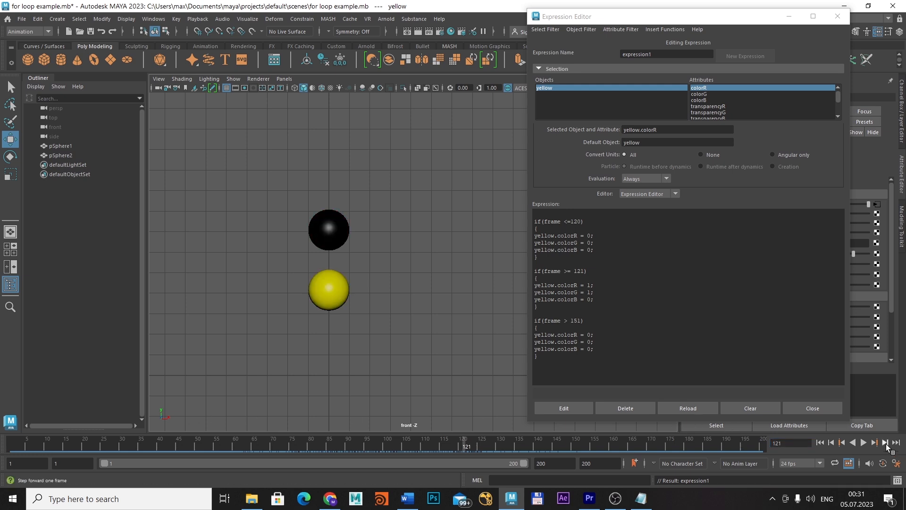
pyautogui.click(842, 442)
pyautogui.click(886, 443)
pyautogui.click(864, 442)
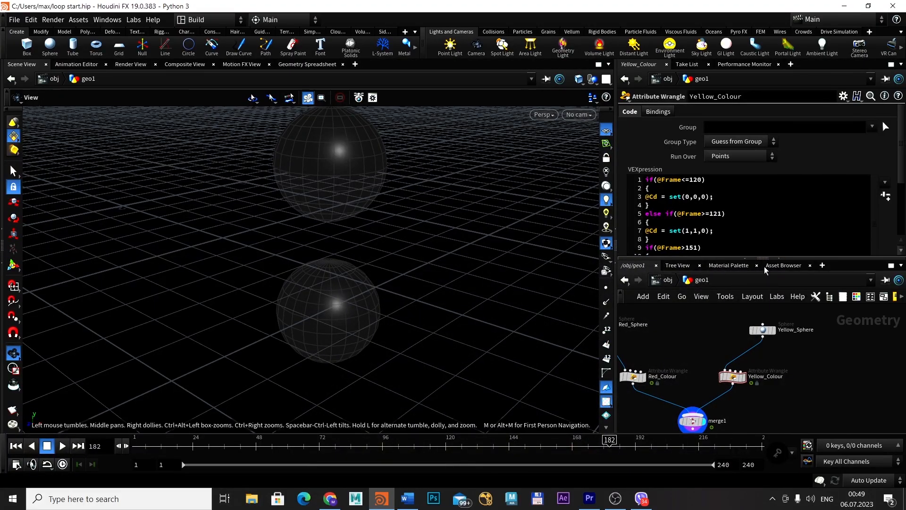
# Switch to Houdini and add a Sphere node beside Yellow_Sphere in the geo1 network
pyautogui.press('Tab')
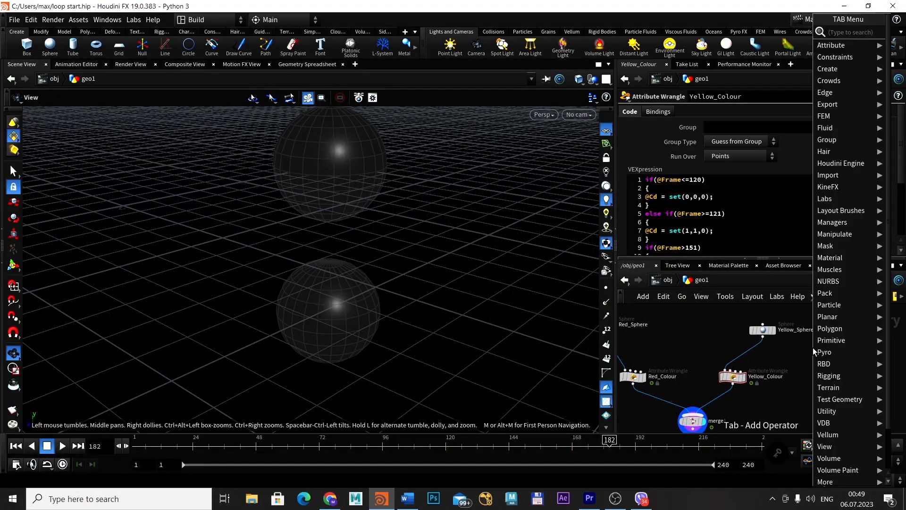
pyautogui.write('sphe')
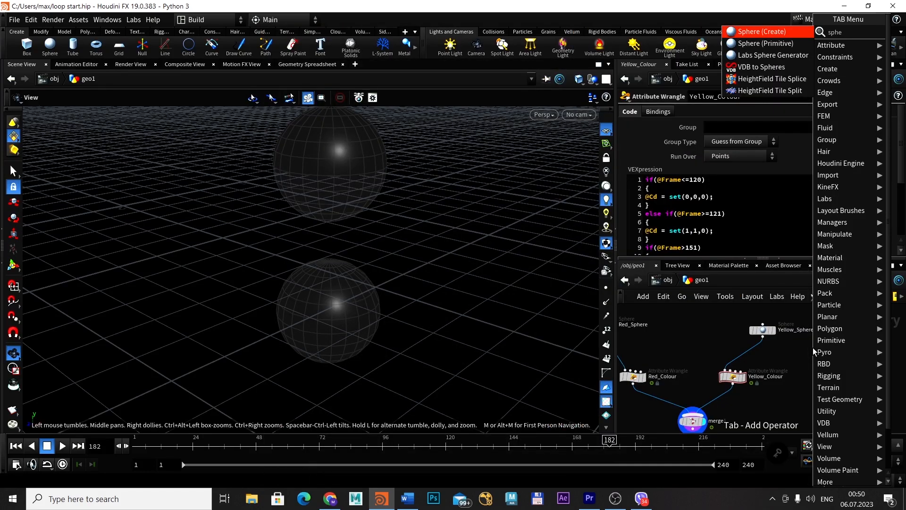
pyautogui.click(766, 32)
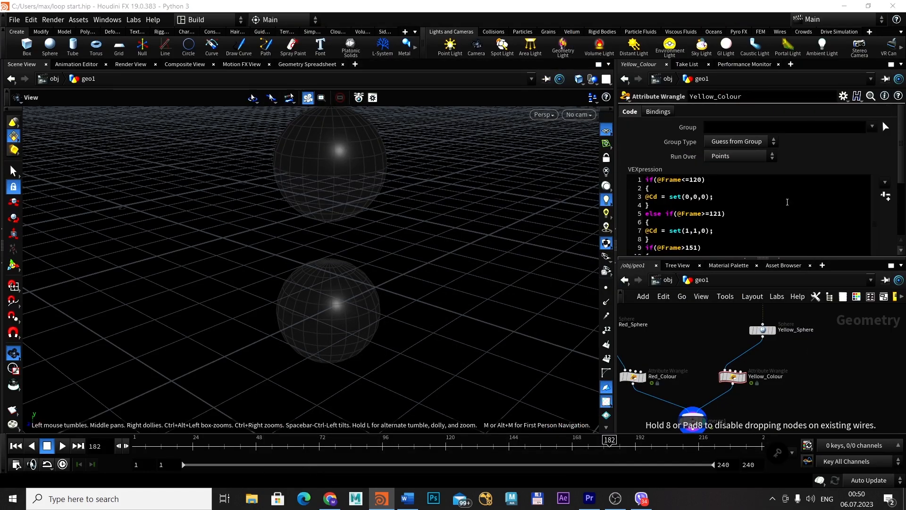
pyautogui.click(844, 355)
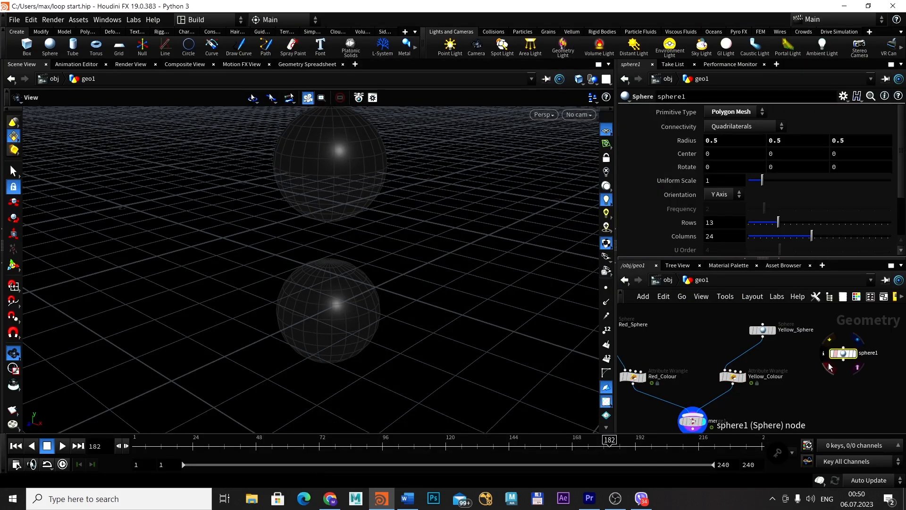
# Place an Attribute Wrangle node below the new sphere node and shift the sphere node slightly away from it
pyautogui.press('Tab')
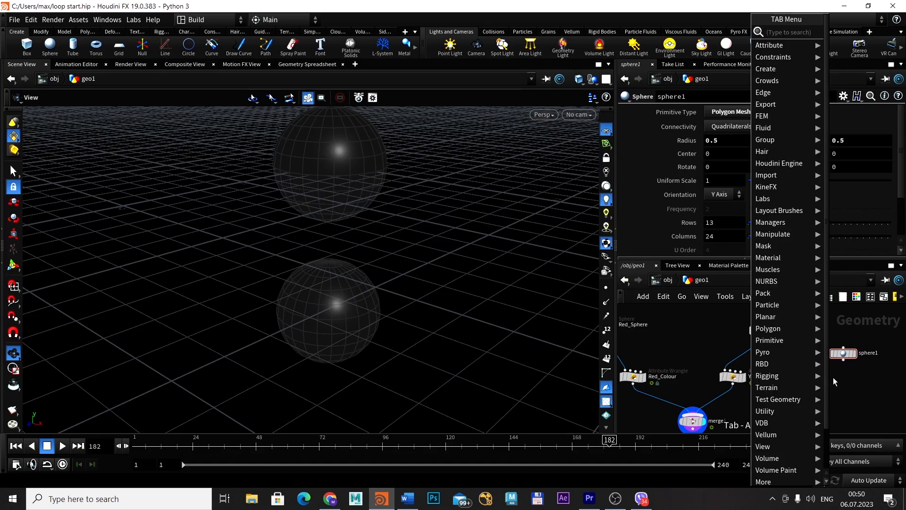
pyautogui.write('aw')
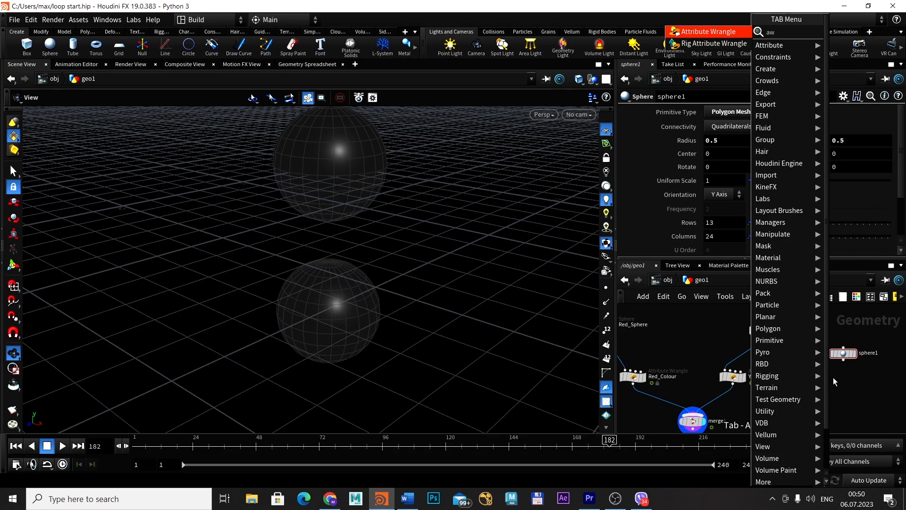
pyautogui.press('Return')
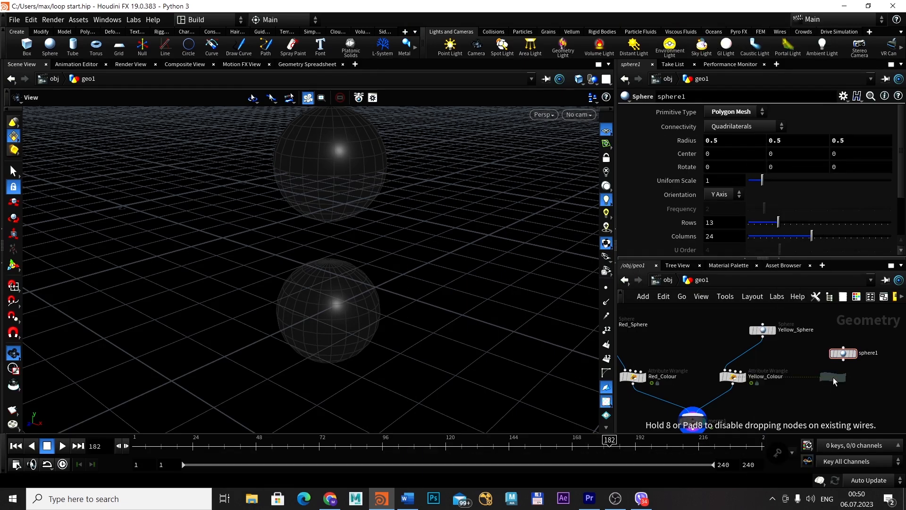
pyautogui.click(834, 377)
pyautogui.moveTo(844, 354); pyautogui.dragTo(853, 346)
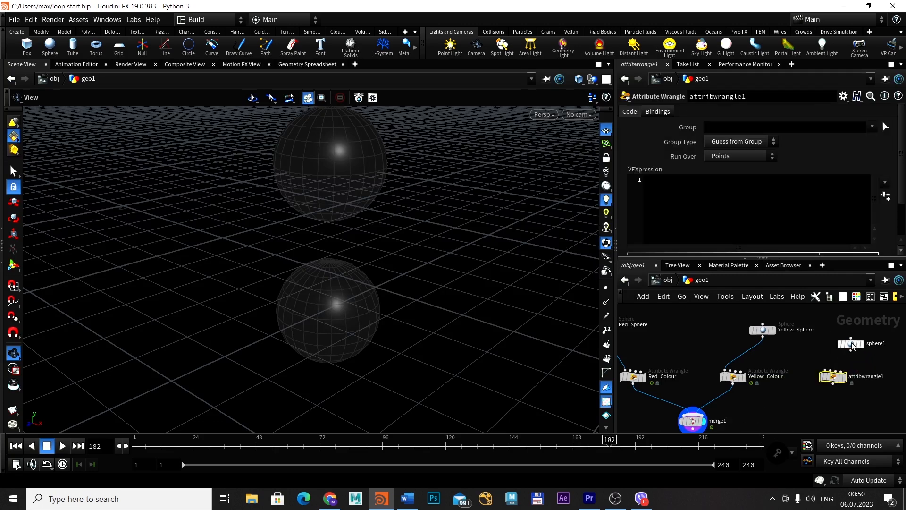
# Rename the new sphere node to Green_Sphere
pyautogui.doubleClick(880, 344)
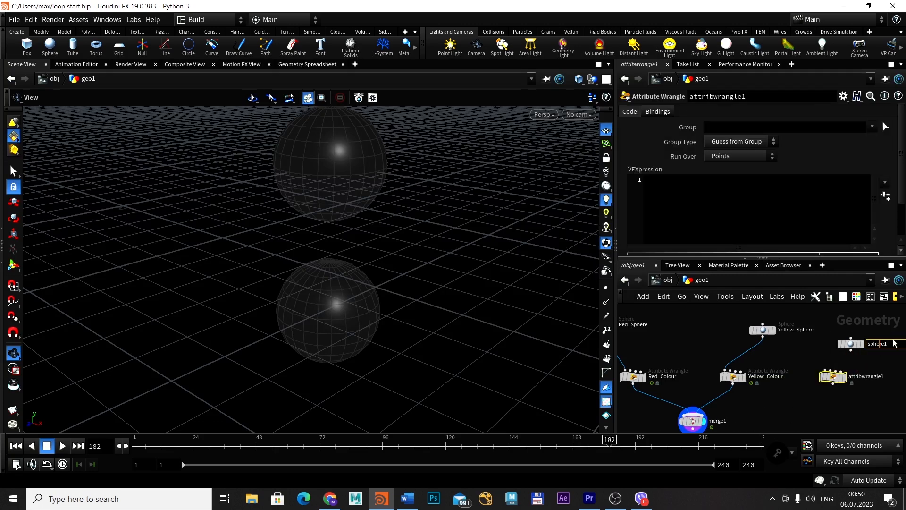
pyautogui.moveTo(893, 343); pyautogui.dragTo(858, 345)
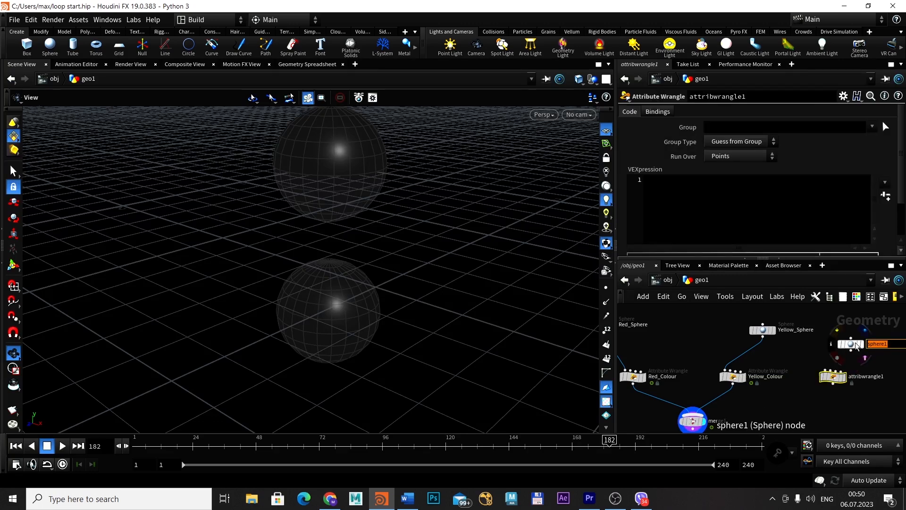
pyautogui.write('Green_Sphere')
pyautogui.press('Return')
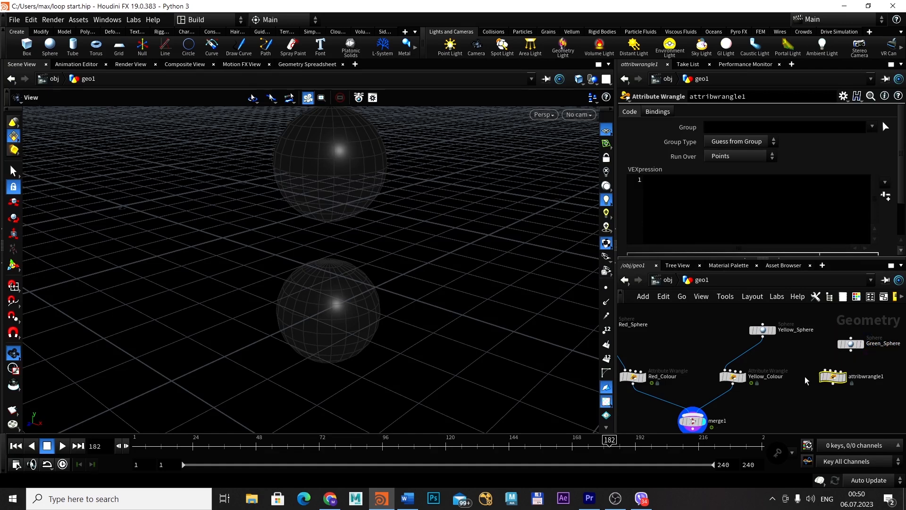
# Connect Green_Sphere to the new wrangle and the wrangle to merge1, and show Green_Sphere's parameters
pyautogui.scroll(3, 808, 371)
pyautogui.moveTo(848, 357); pyautogui.dragTo(834, 372)
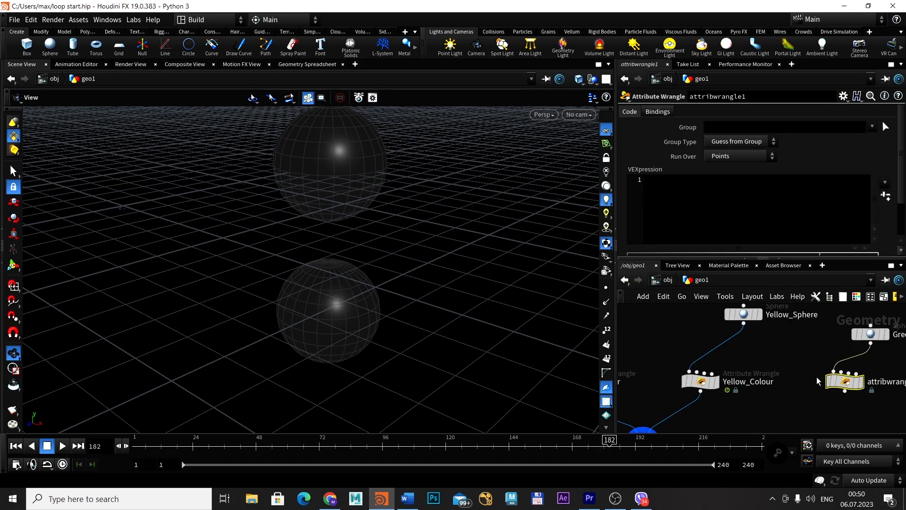
pyautogui.moveTo(818, 381)
pyautogui.mouseDown(button='middle')
pyautogui.moveTo(814, 350)
pyautogui.moveTo(795, 384)
pyautogui.moveTo(818, 369)
pyautogui.mouseUp(button='middle')
pyautogui.scroll(-2, 810, 351)
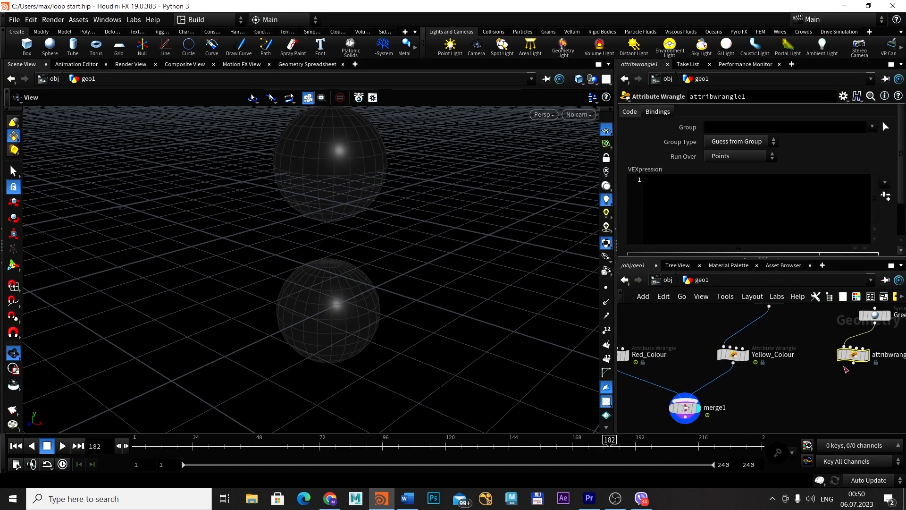
pyautogui.moveTo(854, 362); pyautogui.dragTo(693, 396)
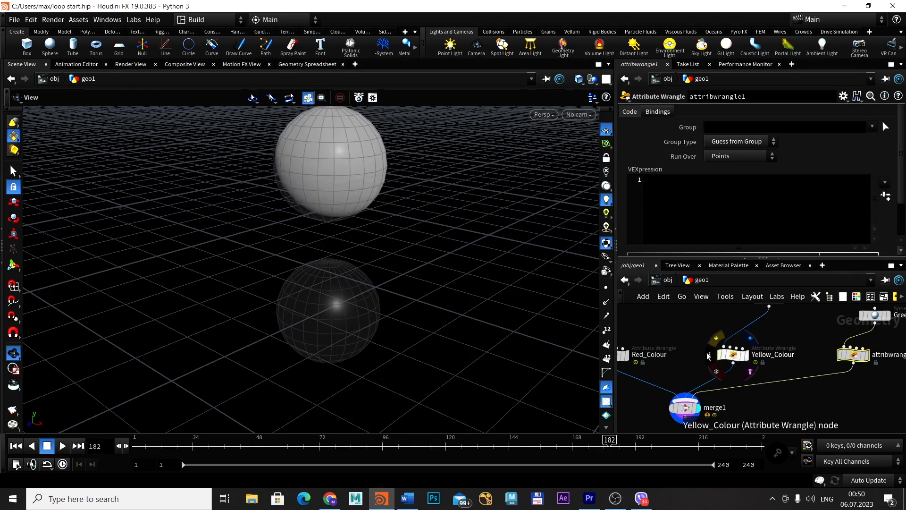
pyautogui.moveTo(882, 325); pyautogui.dragTo(871, 345, button='middle')
pyautogui.click(865, 335)
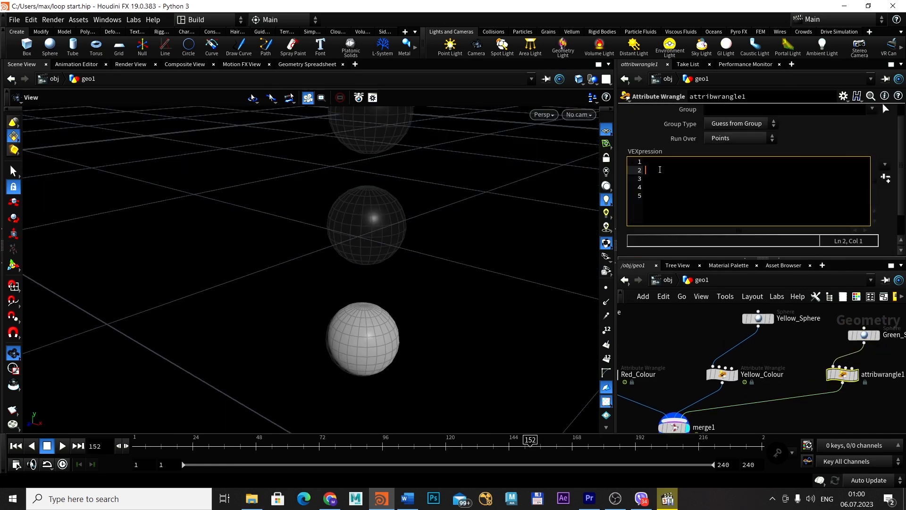
pyautogui.write('if(@')
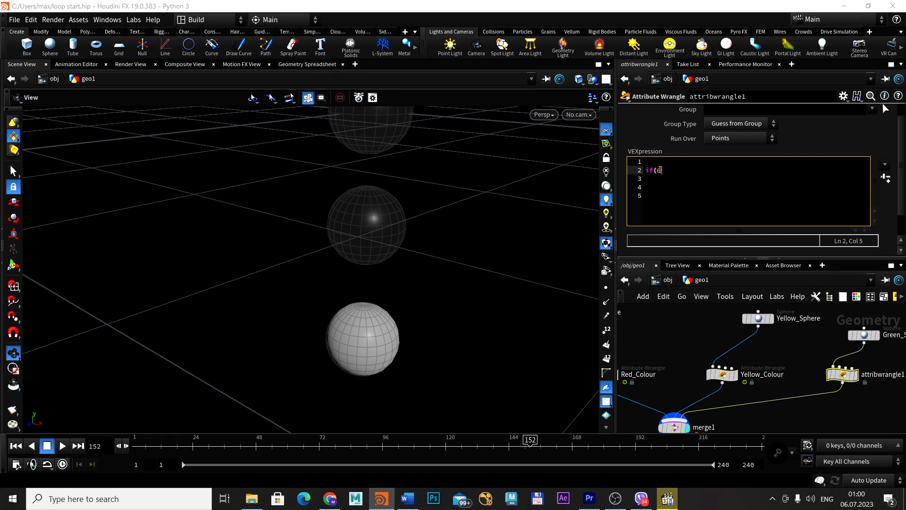
pyautogui.write('Frame<=151')
pyautogui.click(731, 374)
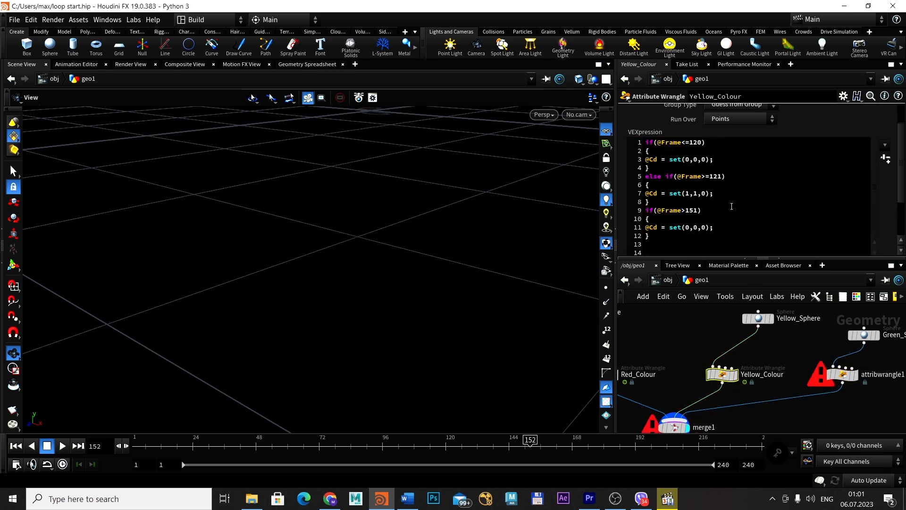
pyautogui.scroll(-1, 689, 230)
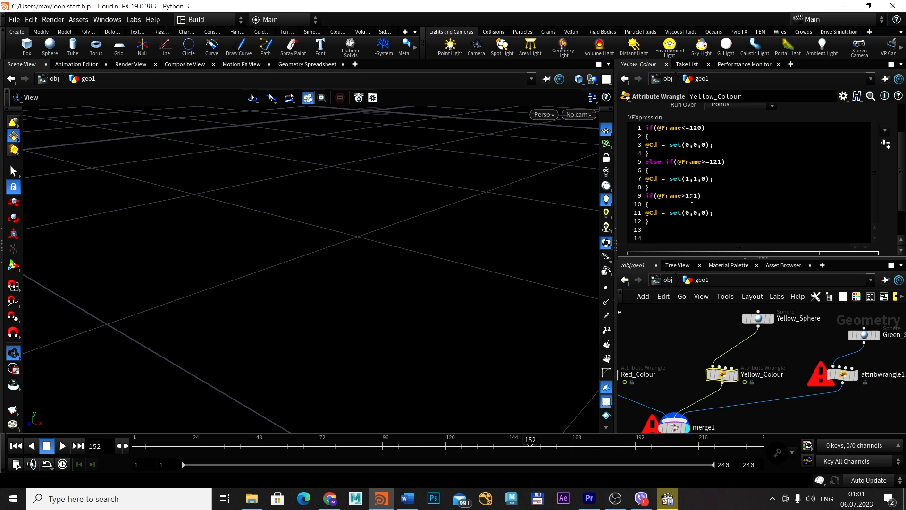
pyautogui.click(842, 375)
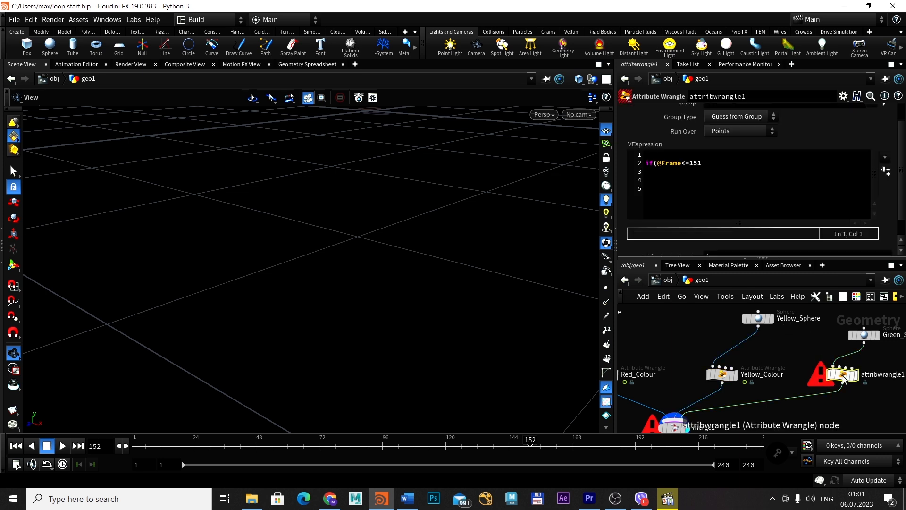
pyautogui.click(709, 166)
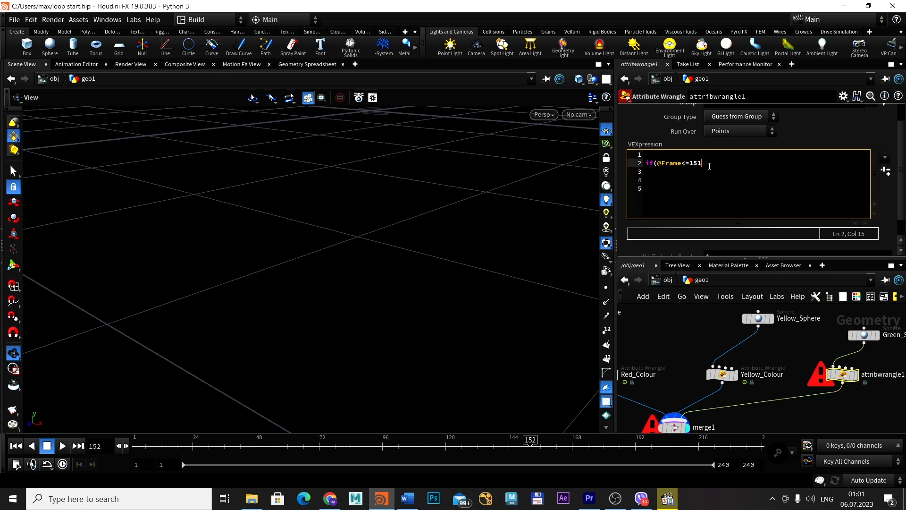
pyautogui.write(')')
pyautogui.press('Return')
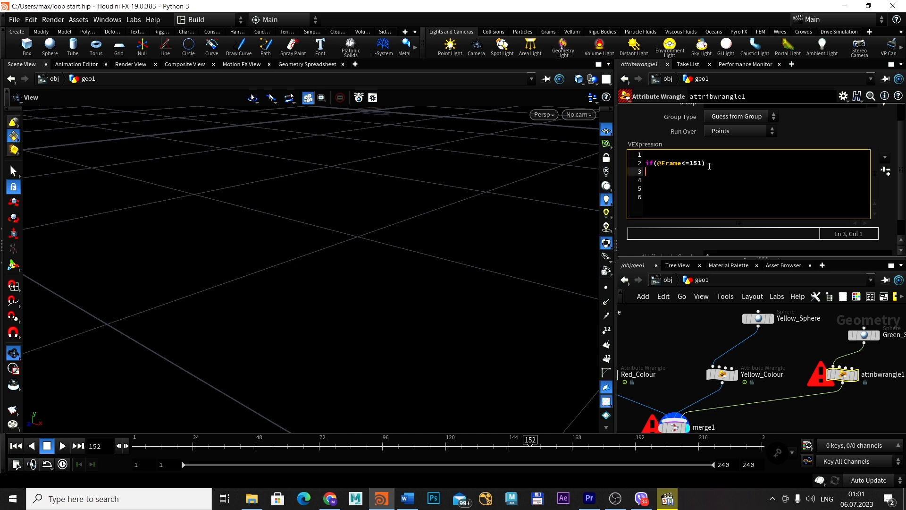
# Add a pair of braces under the condition with an empty line between them
pyautogui.write('{}')
pyautogui.press('Left')
pyautogui.press('Return')
pyautogui.press('Return')
pyautogui.press('Up')
pyautogui.write('@Cd = set')
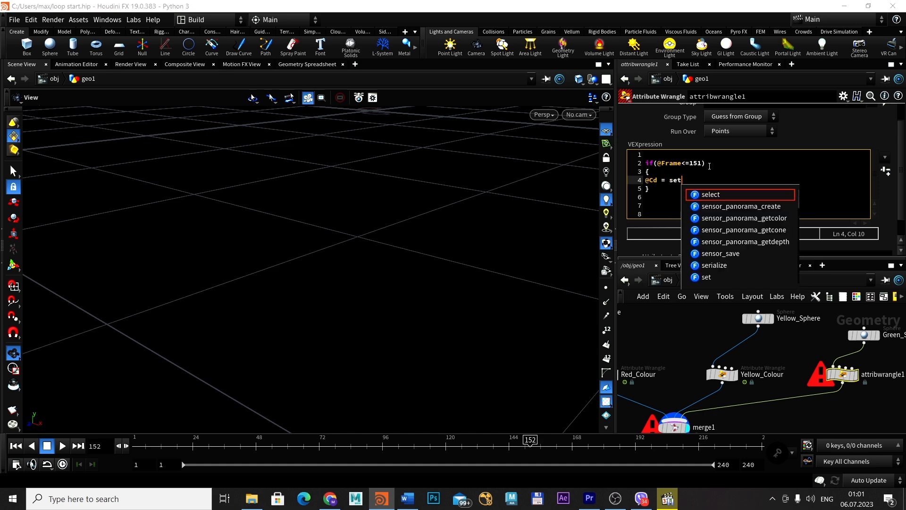
pyautogui.write('()')
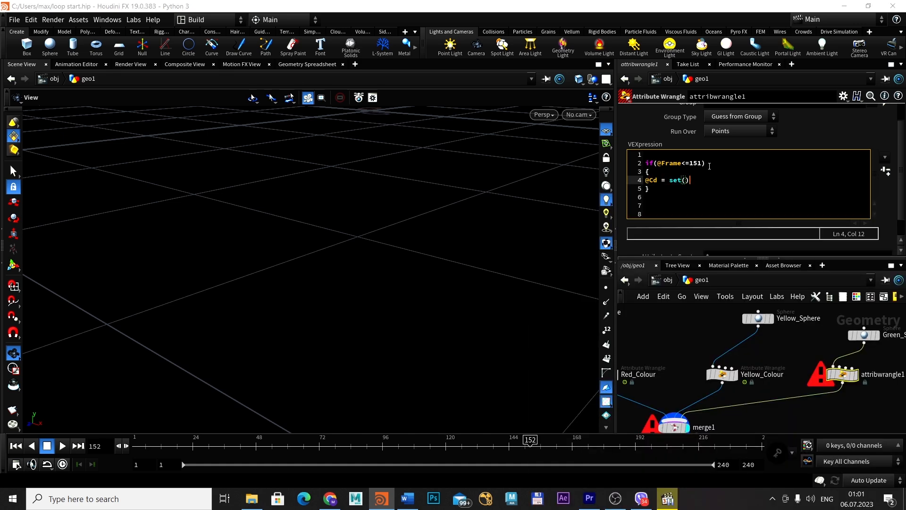
pyautogui.press('Left')
pyautogui.write('0,0,0')
pyautogui.press('End')
pyautogui.press('Return')
pyautogui.press('Delete')
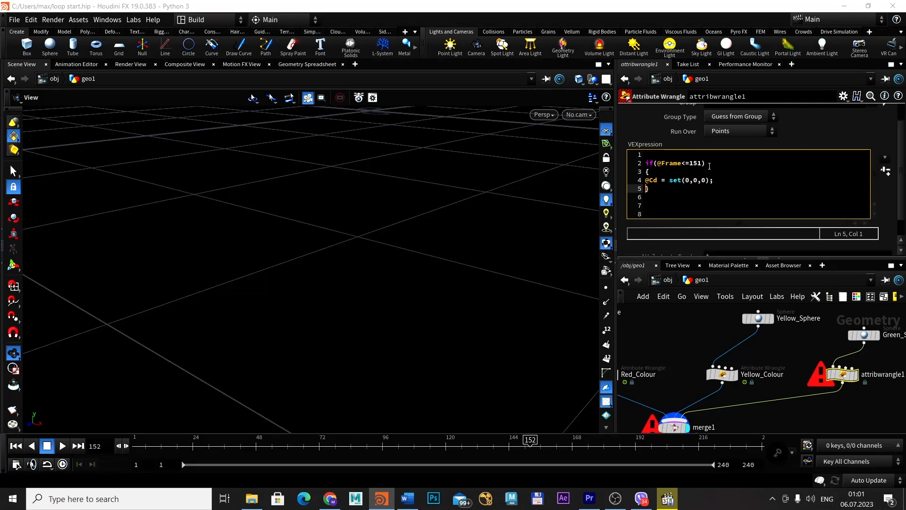
pyautogui.press('End')
pyautogui.press('Return')
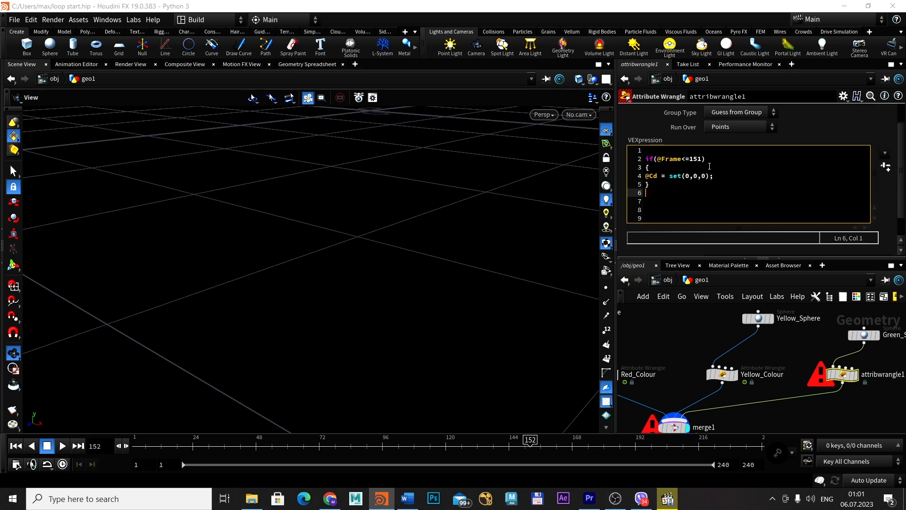
pyautogui.write('else if(@Frame>=152')
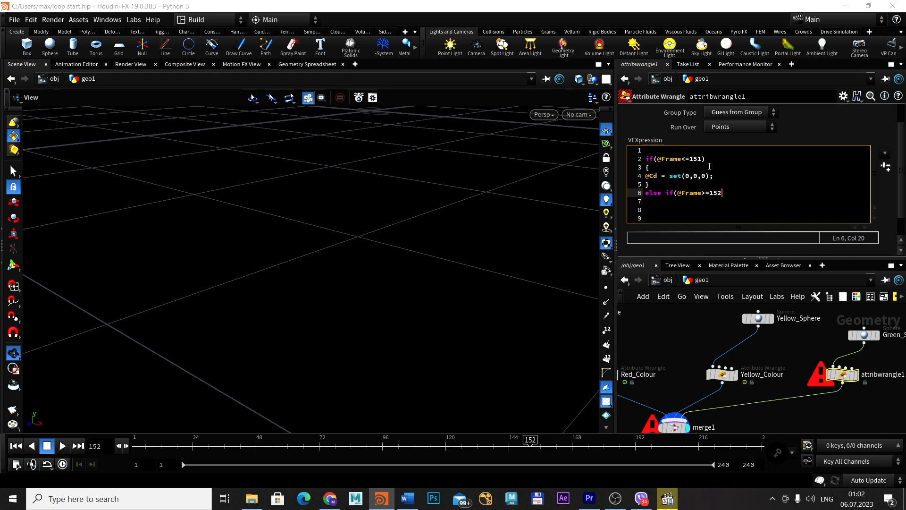
pyautogui.write(')')
# Add a pair of braces under the else if condition with an empty line between them
pyautogui.press('Return')
pyautogui.write('{{}')
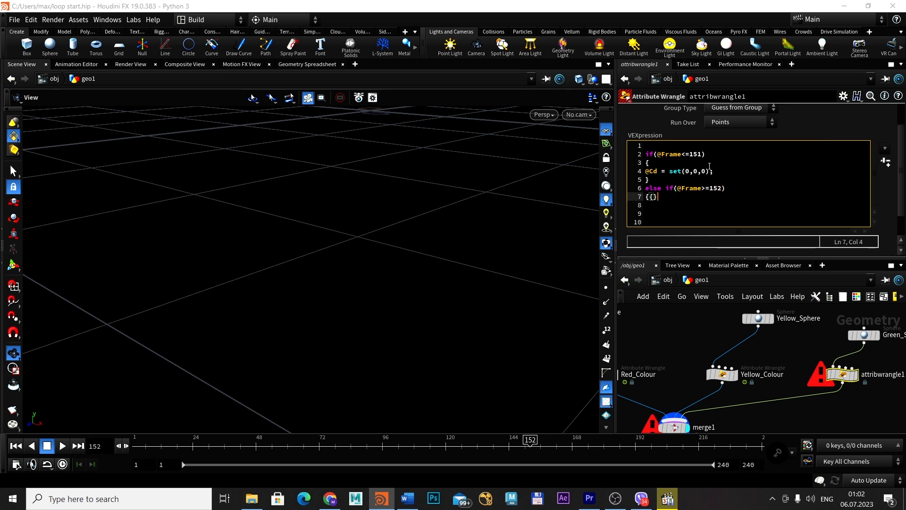
pyautogui.press('BackSpace')
pyautogui.press('BackSpace')
pyautogui.press('Return')
pyautogui.press('Return')
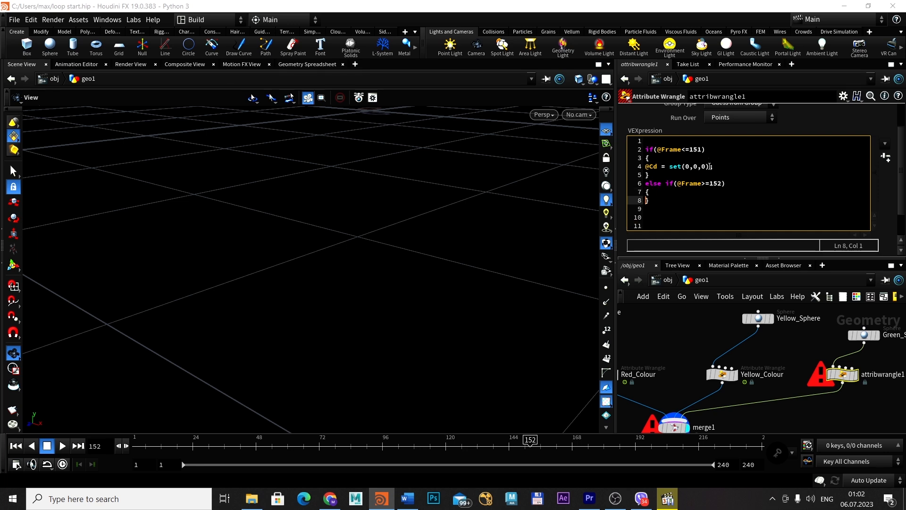
pyautogui.write('}')
pyautogui.press('Up')
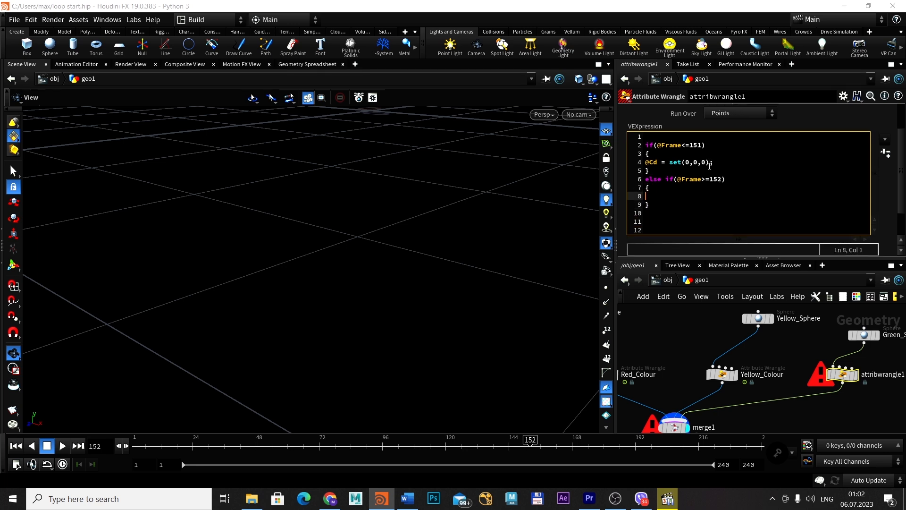
pyautogui.write('@Cd = set')
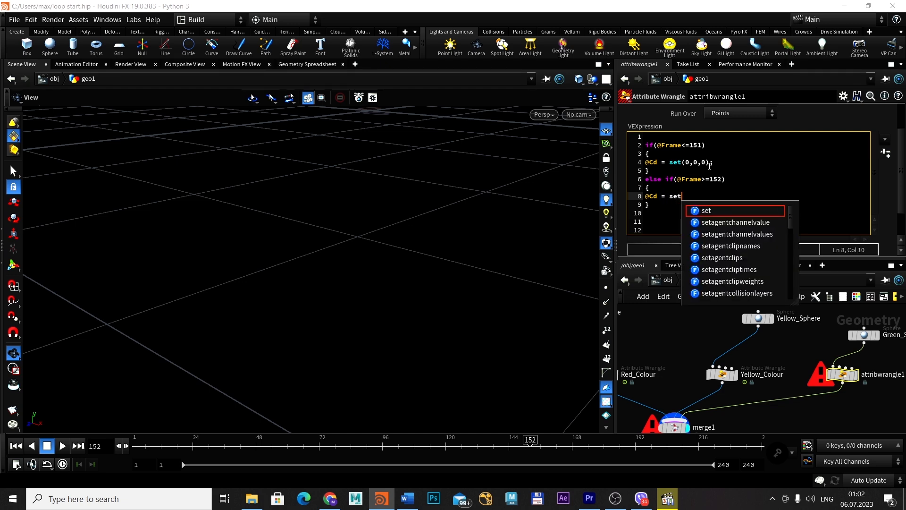
pyautogui.write('()')
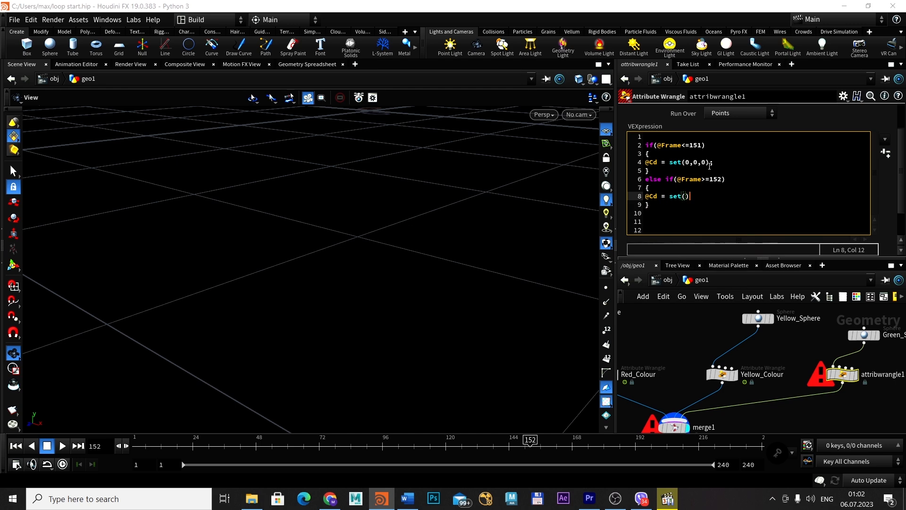
pyautogui.write(';')
pyautogui.press('Left')
pyautogui.press('Left')
pyautogui.write('0,1,1')
pyautogui.press('BackSpace')
pyautogui.write('0')
pyautogui.press('End')
pyautogui.press('Down')
pyautogui.press('Return')
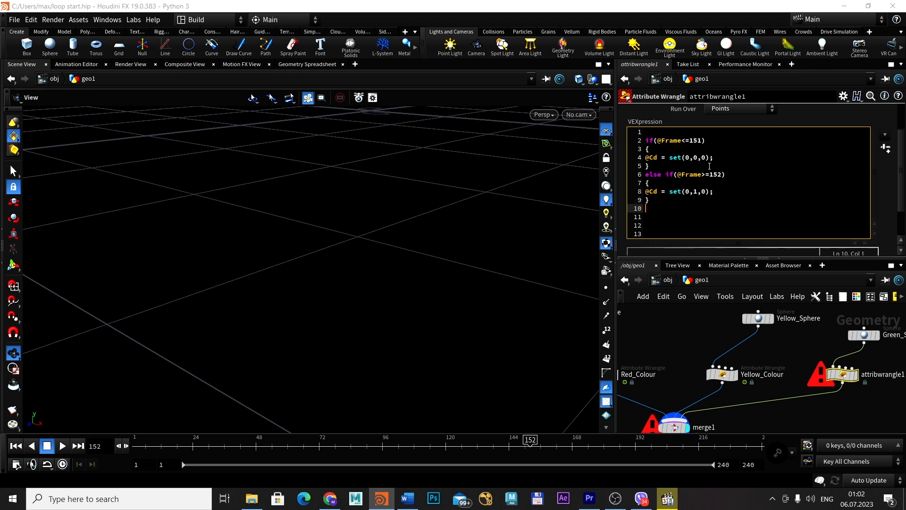
pyautogui.write('if(@FRame')
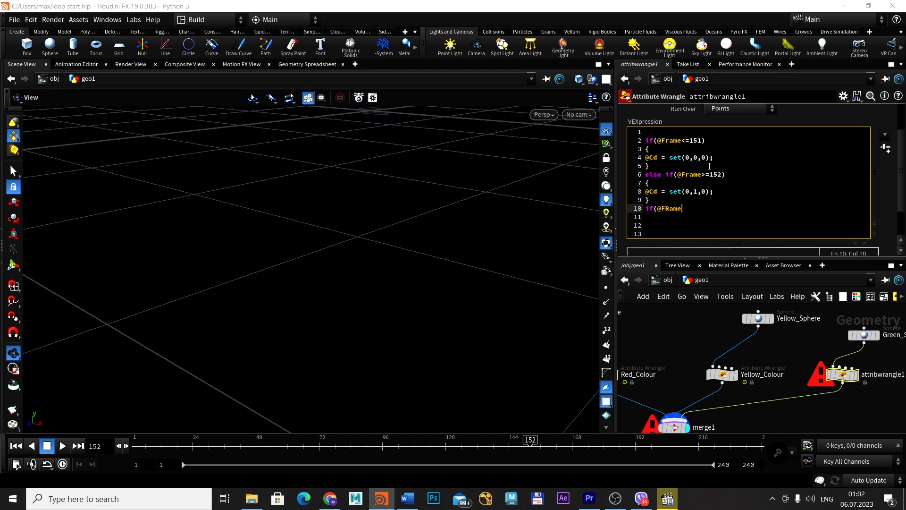
pyautogui.press('BackSpace')
pyautogui.press('BackSpace')
pyautogui.press('BackSpace')
pyautogui.press('BackSpace')
pyautogui.write('rame>=220)')
pyautogui.press('Return')
pyautogui.write('{}')
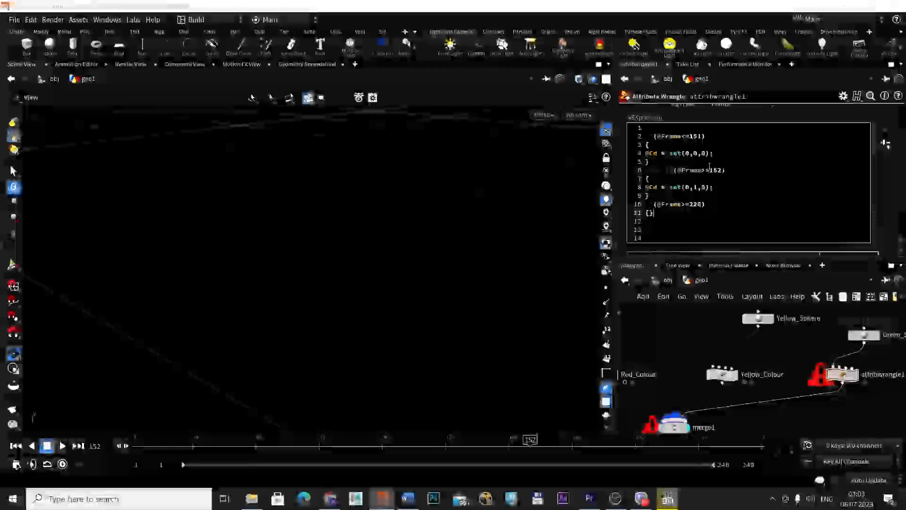
pyautogui.press('Left')
pyautogui.press('Return')
pyautogui.press('Return')
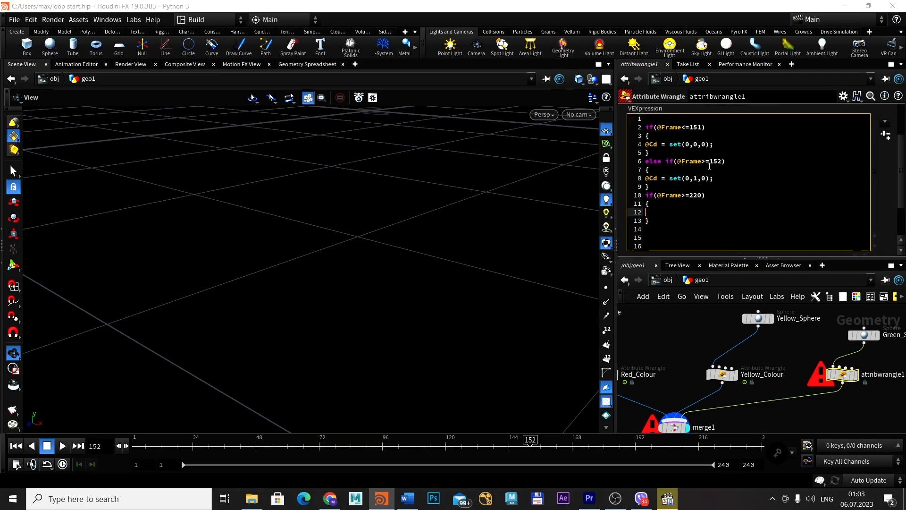
pyautogui.write('@Cd = ser')
pyautogui.press('BackSpace')
pyautogui.write('t')
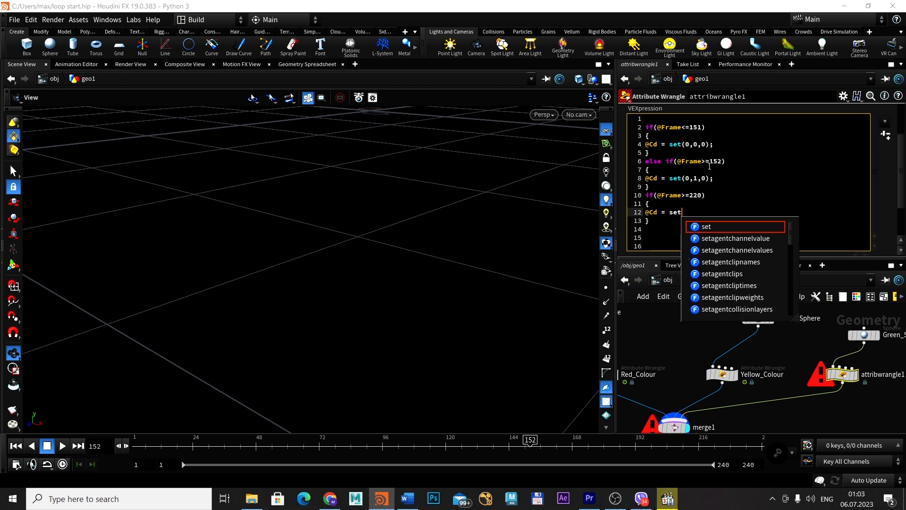
pyautogui.write('((')
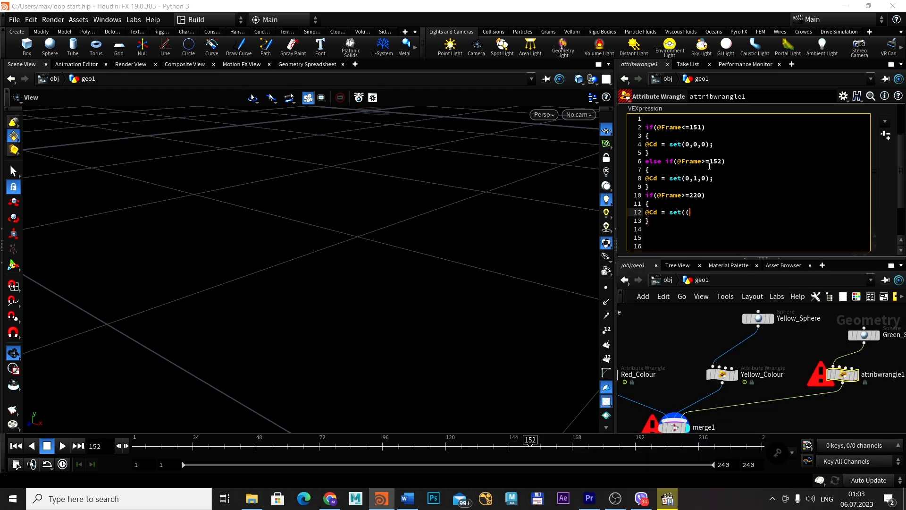
pyautogui.press('BackSpace')
pyautogui.write(');')
pyautogui.press('Left')
pyautogui.press('Left')
pyautogui.write('0,0,0')
# Apply the green sphere's wrangle code and play the animation to check the colour changes
pyautogui.click(886, 137)
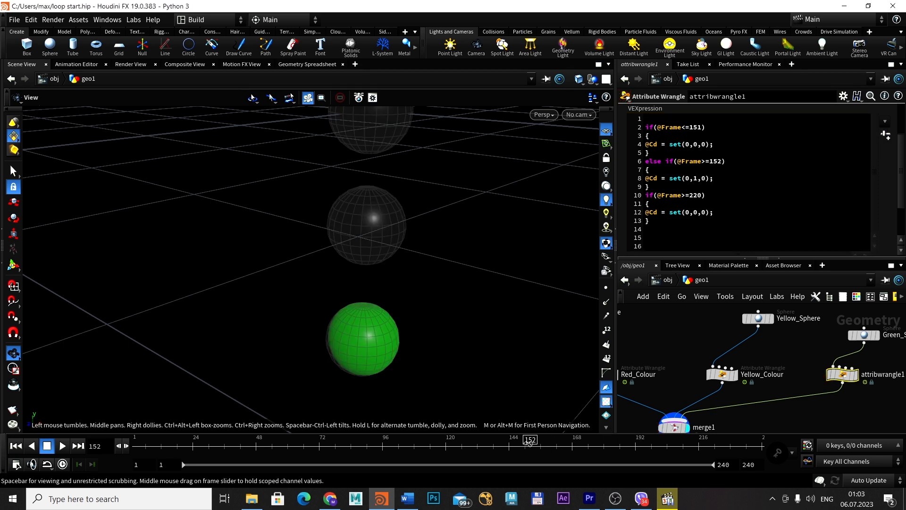
pyautogui.click(61, 446)
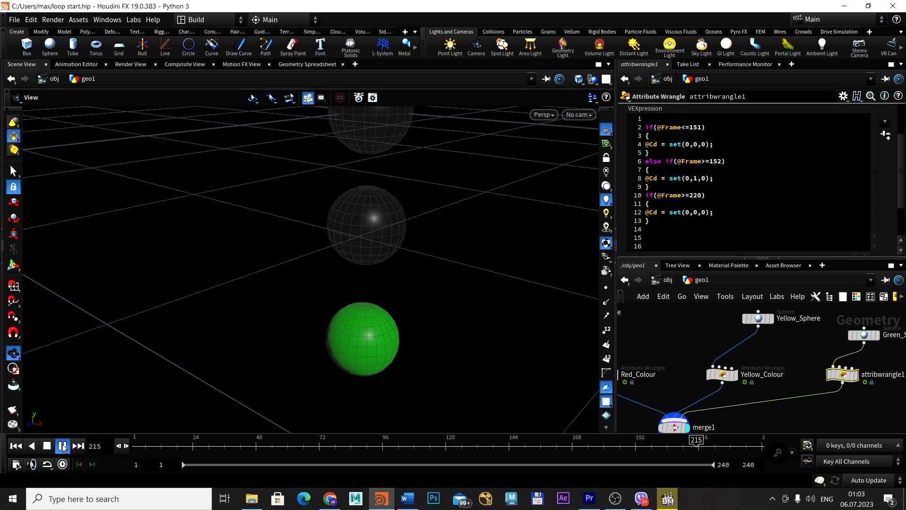
# Stop the playback and scrub the timeline up to frame 119 to check the three spheres' colours
pyautogui.click(47, 446)
pyautogui.moveTo(188, 444); pyautogui.dragTo(442, 439)
pyautogui.moveTo(526, 248); pyautogui.dragTo(585, 317)
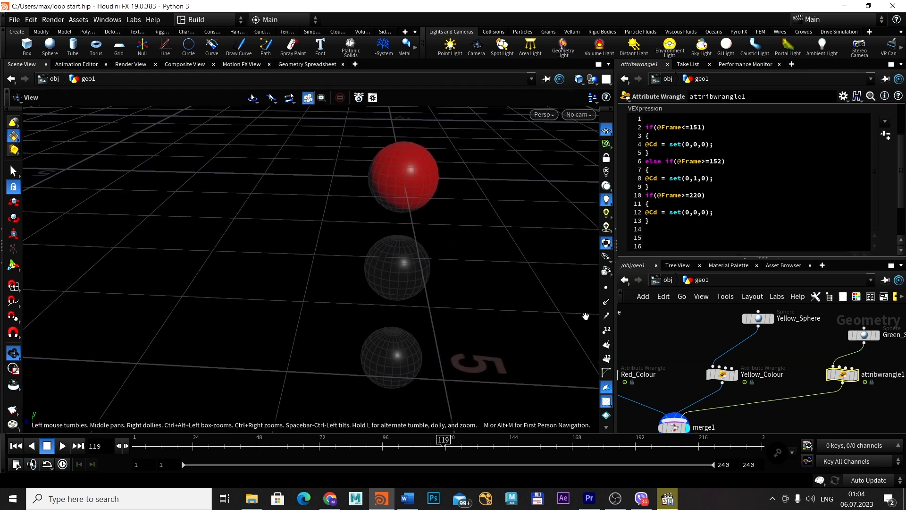
pyautogui.scroll(-1, 503, 304)
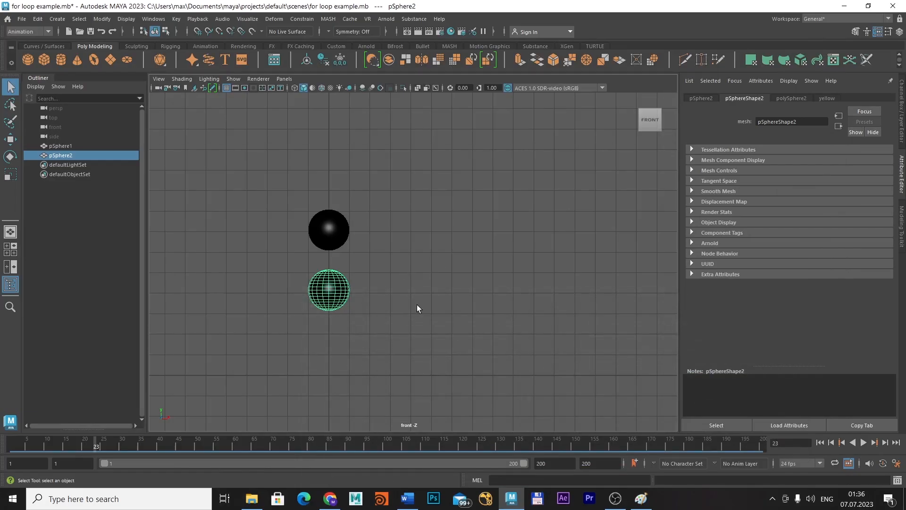
# Switch to Maya, play the animation and scrub the timeline to check the colour changes of the two spheres
pyautogui.click(290, 316)
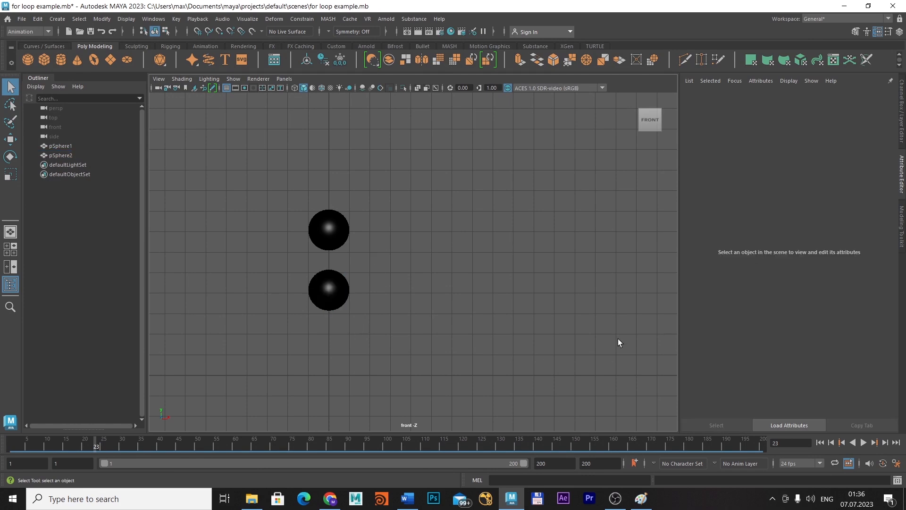
pyautogui.click(863, 442)
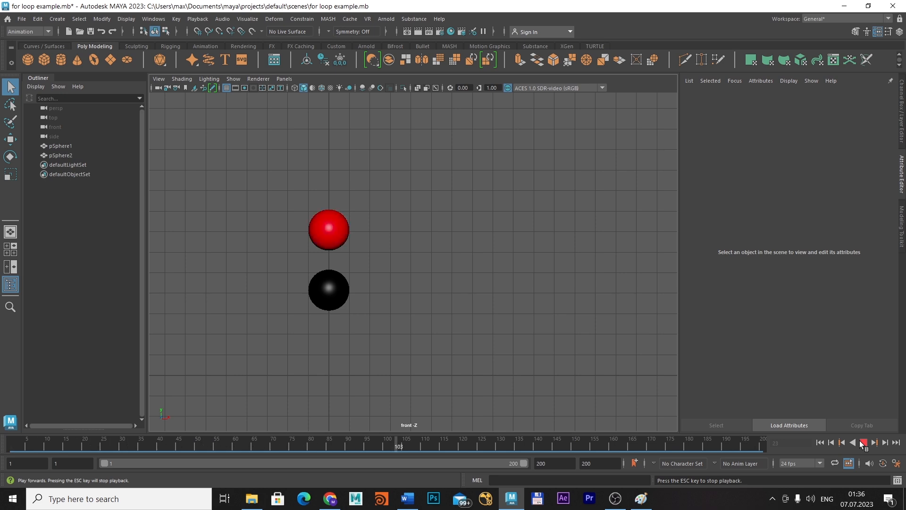
pyautogui.click(861, 442)
pyautogui.moveTo(440, 447); pyautogui.dragTo(466, 443)
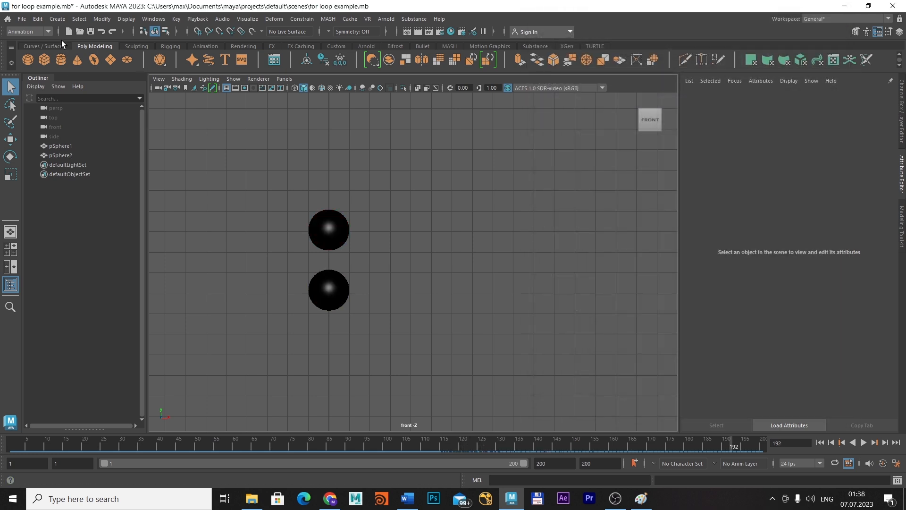
# Create a third polygon sphere and move it up along Y by about 0.9, below the other two spheres
pyautogui.click(27, 60)
pyautogui.press('e')
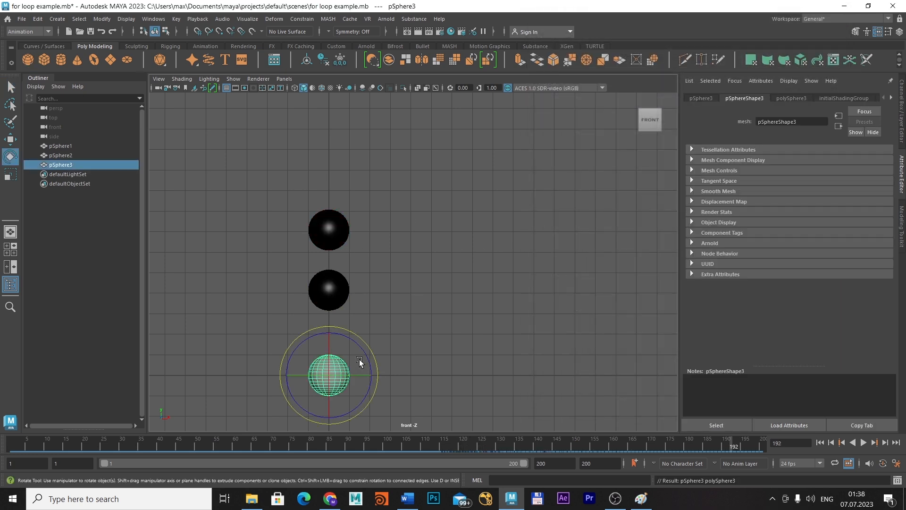
pyautogui.press('w')
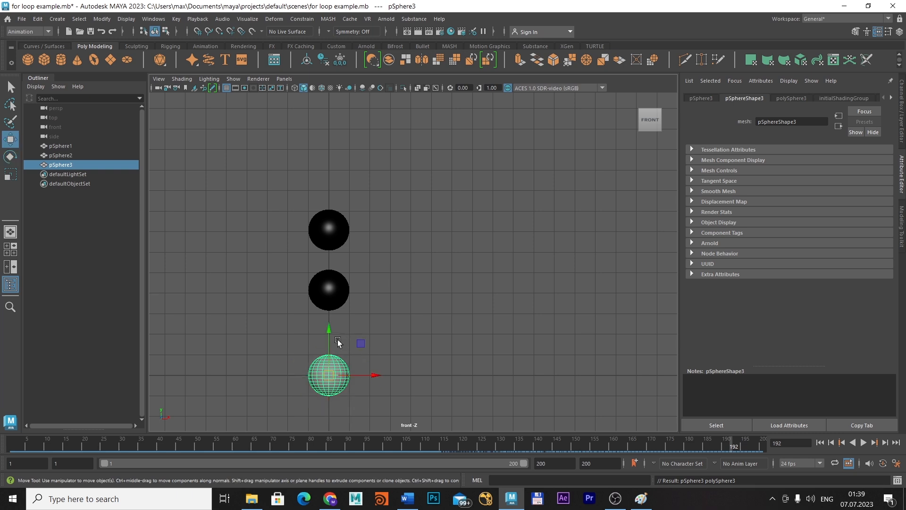
pyautogui.moveTo(330, 327); pyautogui.dragTo(329, 318)
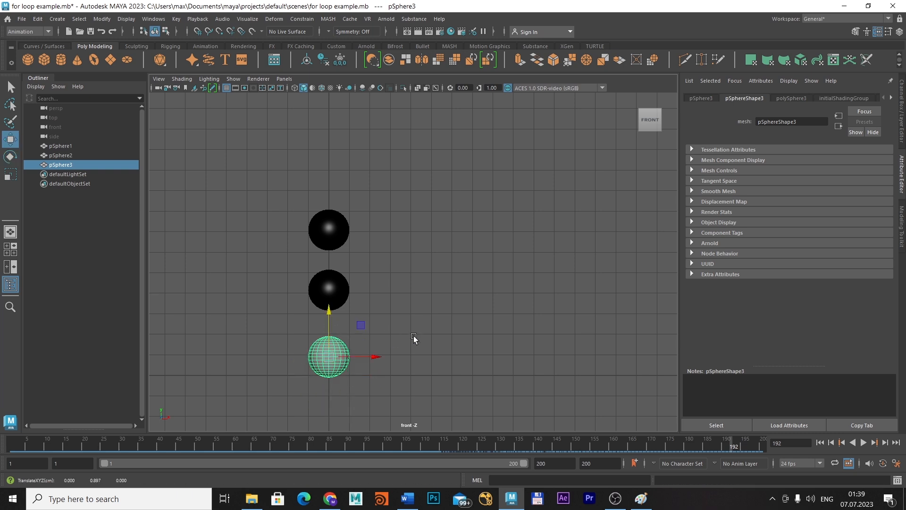
pyautogui.keyDown('alt'); pyautogui.moveTo(442, 292); pyautogui.dragTo(495, 196, button='middle'); pyautogui.keyUp('alt')
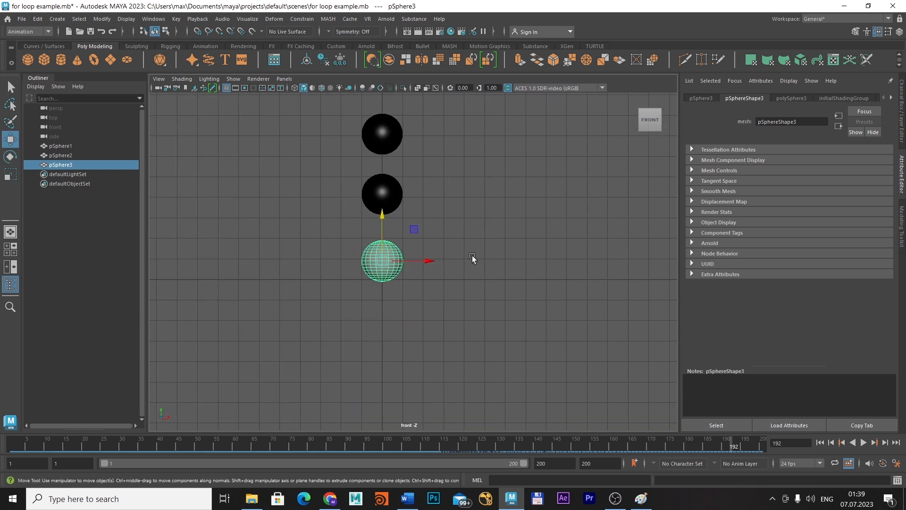
pyautogui.scroll(1, 472, 256)
pyautogui.keyDown('alt'); pyautogui.moveTo(482, 244); pyautogui.dragTo(522, 283, button='middle'); pyautogui.keyUp('alt')
# Assign a new Blinn material to the third sphere and name it green
pyautogui.moveTo(420, 297); pyautogui.dragTo(488, 402, button='right')
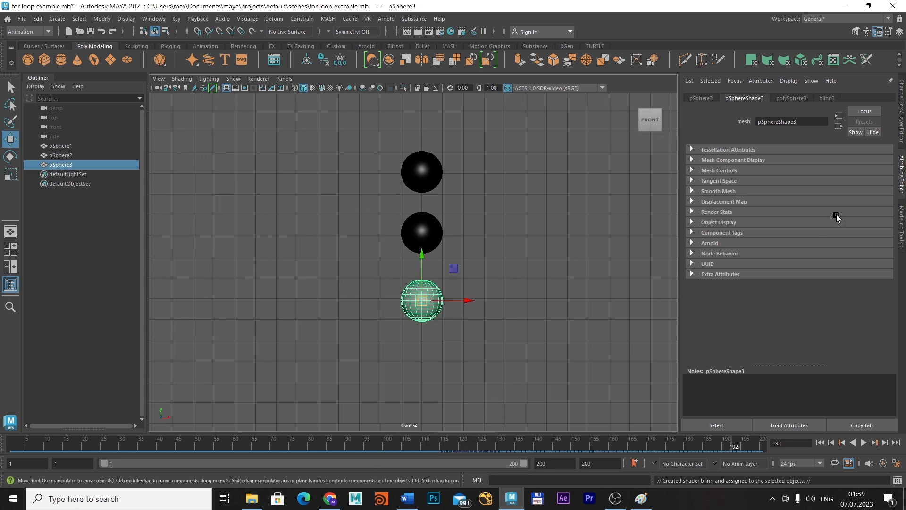
pyautogui.doubleClick(757, 121)
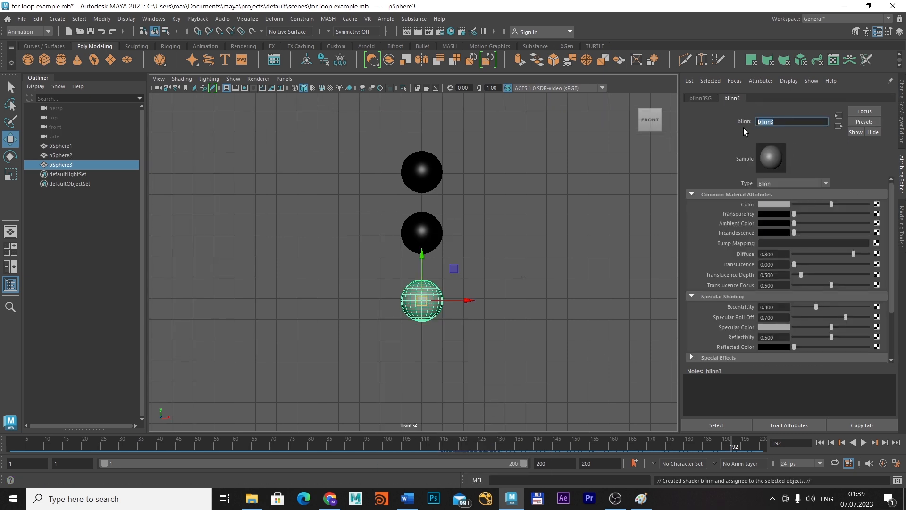
pyautogui.write('green')
pyautogui.press('Return')
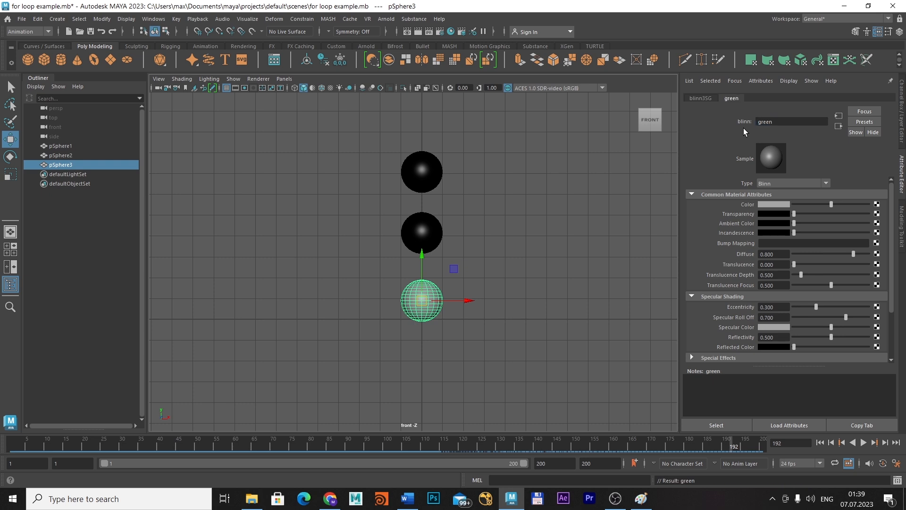
# Reselect the third sphere and create a new expression containing //if in the Expression Editor
pyautogui.click(452, 296)
pyautogui.click(433, 297)
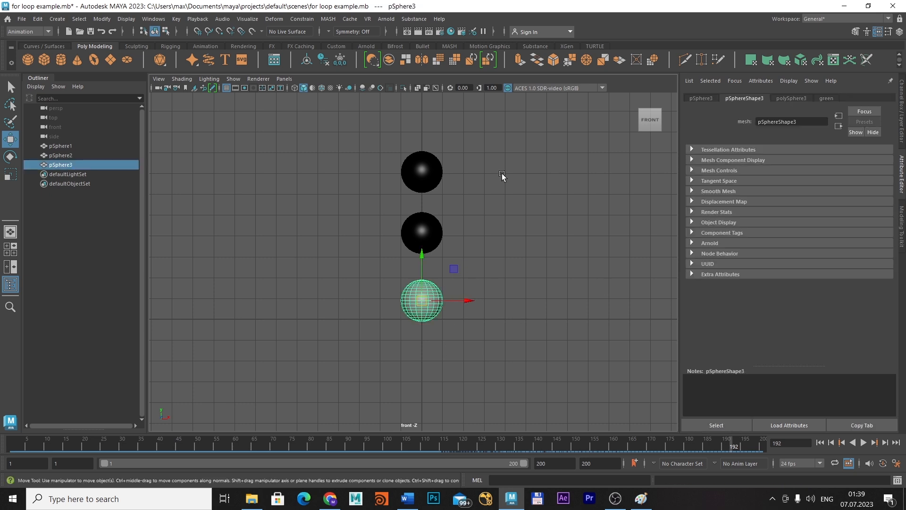
pyautogui.hotkey('ctrl', 'a')
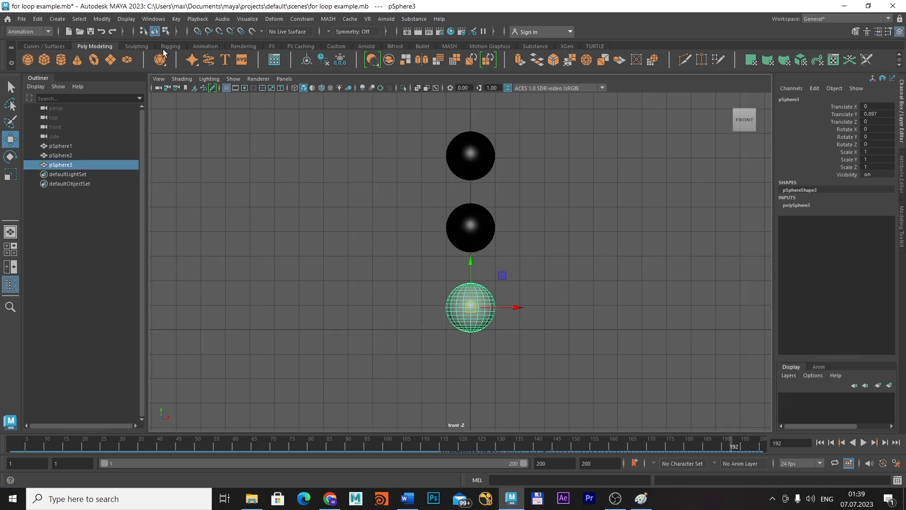
pyautogui.click(154, 19)
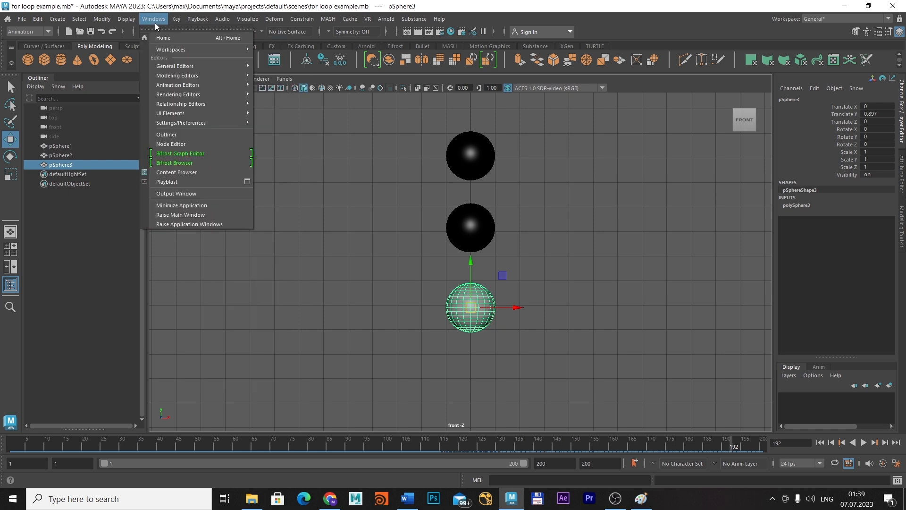
pyautogui.moveTo(189, 85)
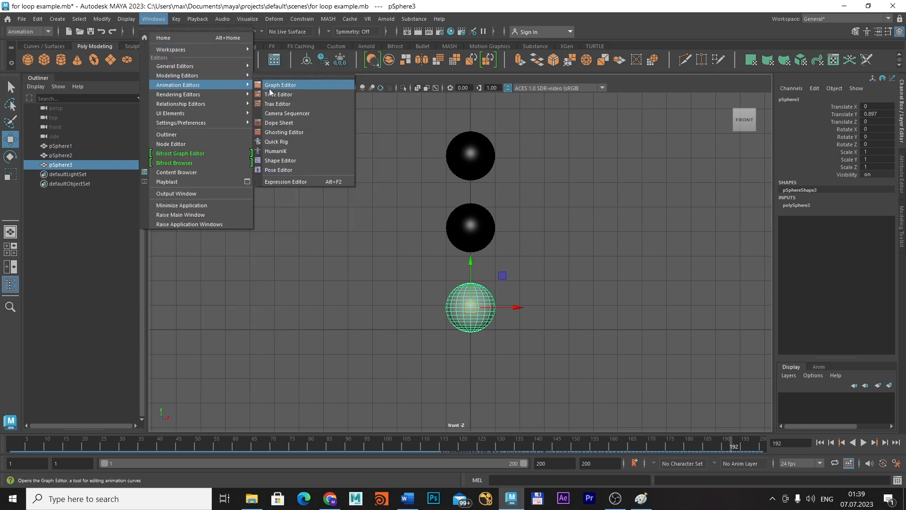
pyautogui.click(290, 181)
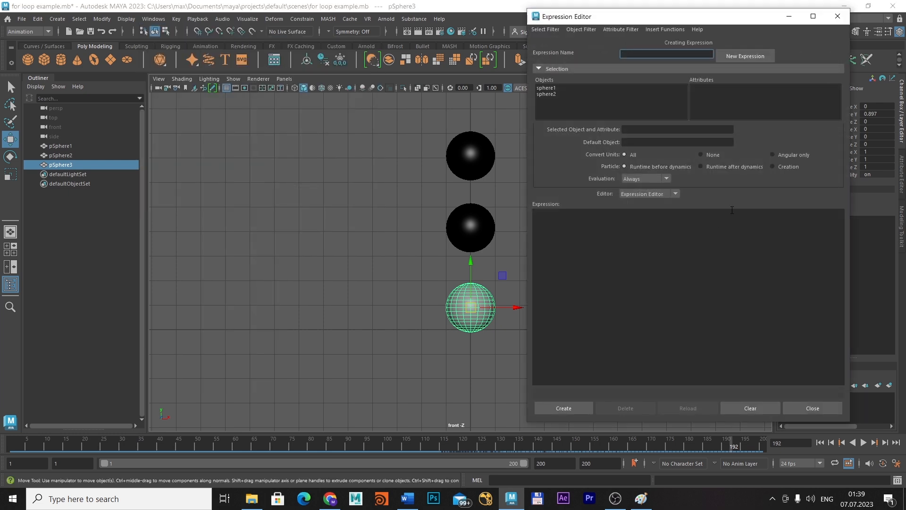
pyautogui.click(559, 226)
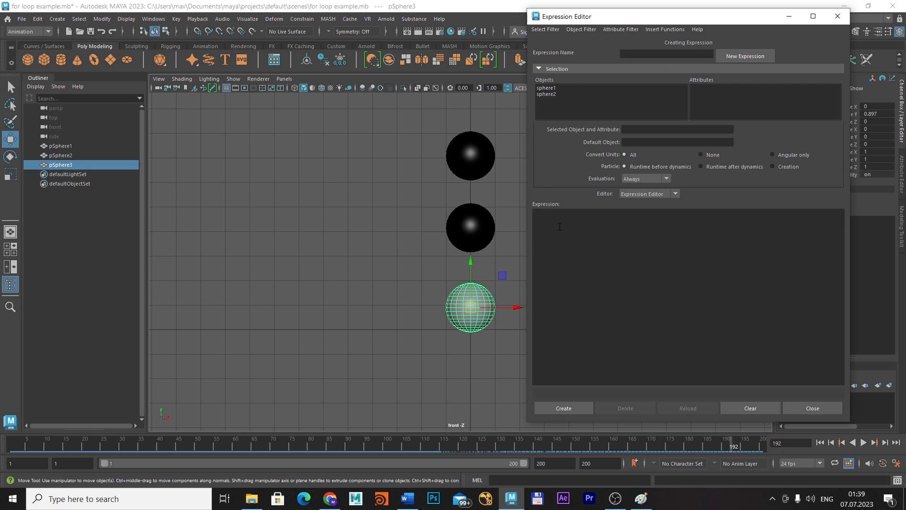
pyautogui.write('//if')
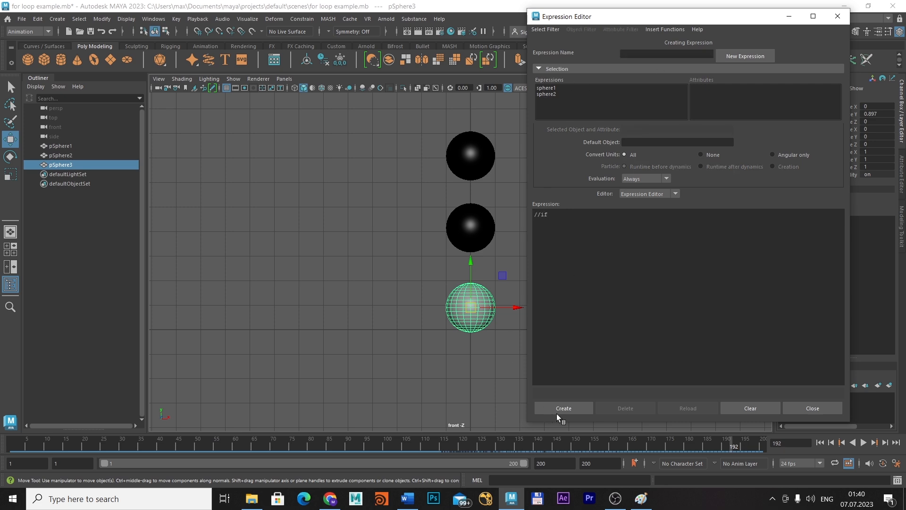
pyautogui.click(563, 408)
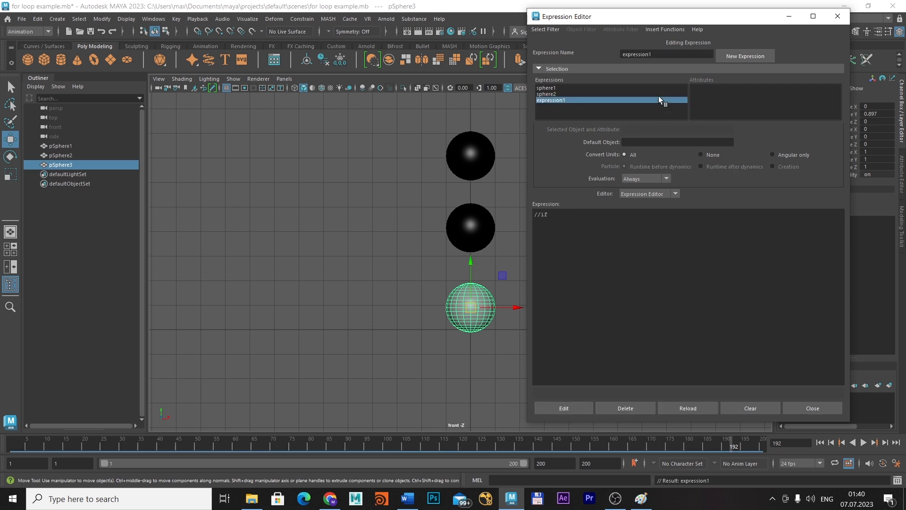
# Rename the new expression as sphere3
pyautogui.moveTo(661, 54); pyautogui.dragTo(597, 50)
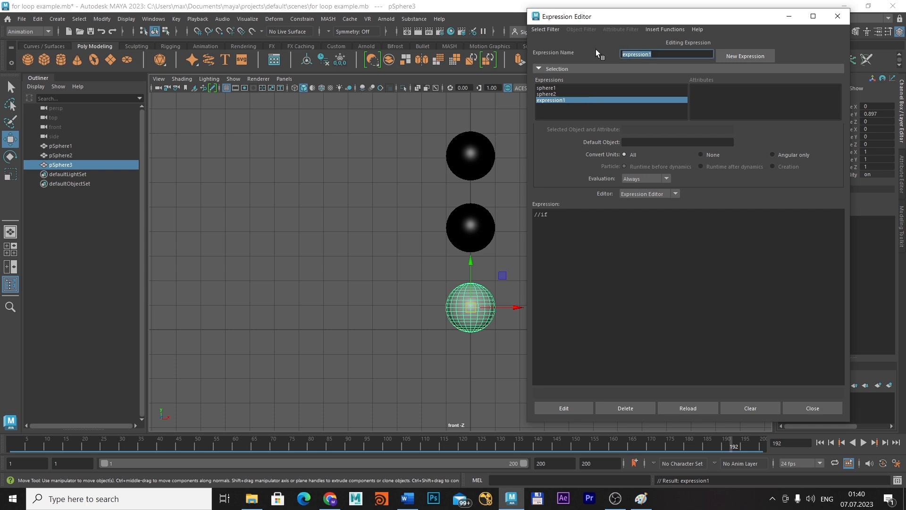
pyautogui.write('sphere3')
pyautogui.press('Return')
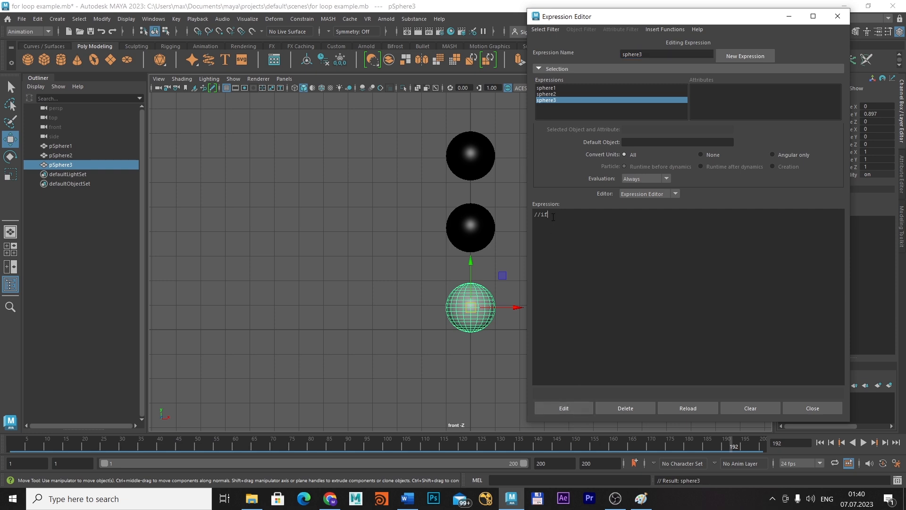
# Extend the sphere3 expression's first line to //if(frame <= 151) and save the edit
pyautogui.write('(fra')
pyautogui.write('151')
pyautogui.click(565, 407)
# Check the sphere2 expression's conditions, then change sphere3's condition to frame <= 152 with empty braces below
pyautogui.click(547, 94)
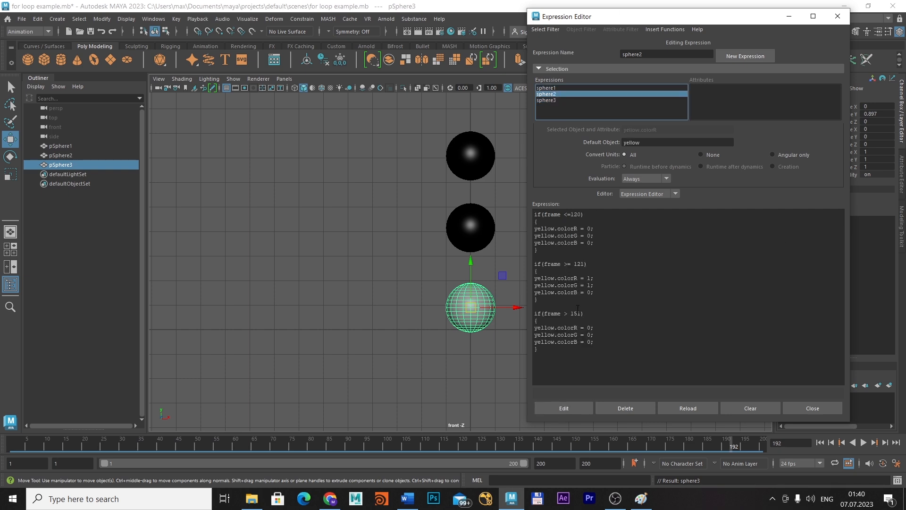
pyautogui.click(547, 100)
pyautogui.click(590, 218)
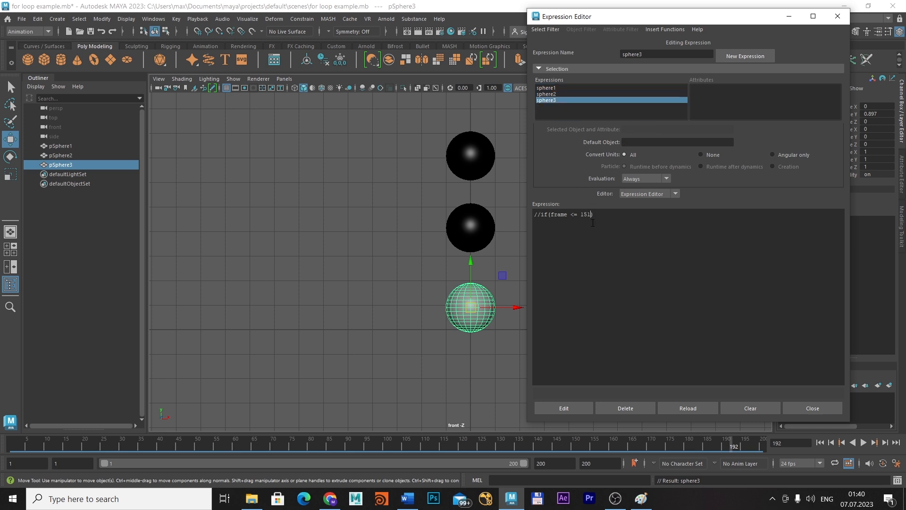
pyautogui.press('BackSpace')
pyautogui.write('2')
pyautogui.press('Return')
pyautogui.press('Return')
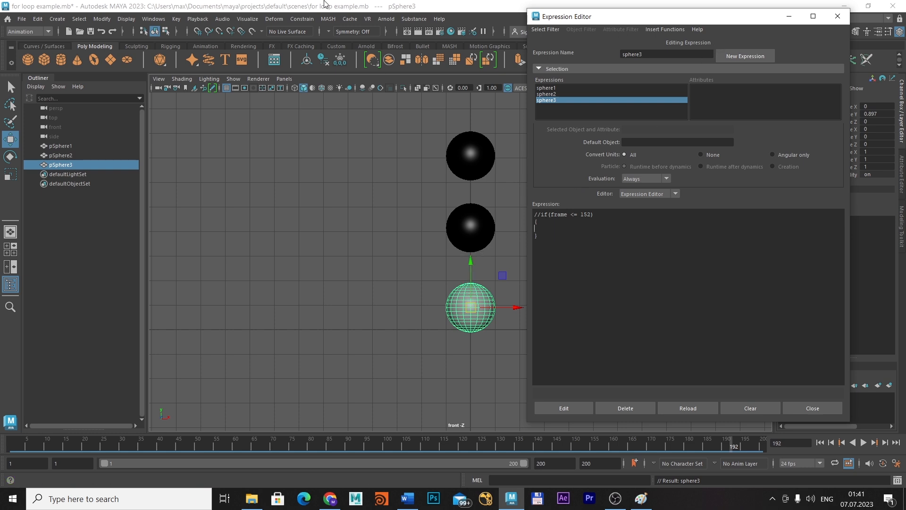
# Select the green material in the Hypershade and pick its colorR attribute in the Expression Editor to copy green.colorR
pyautogui.click(451, 31)
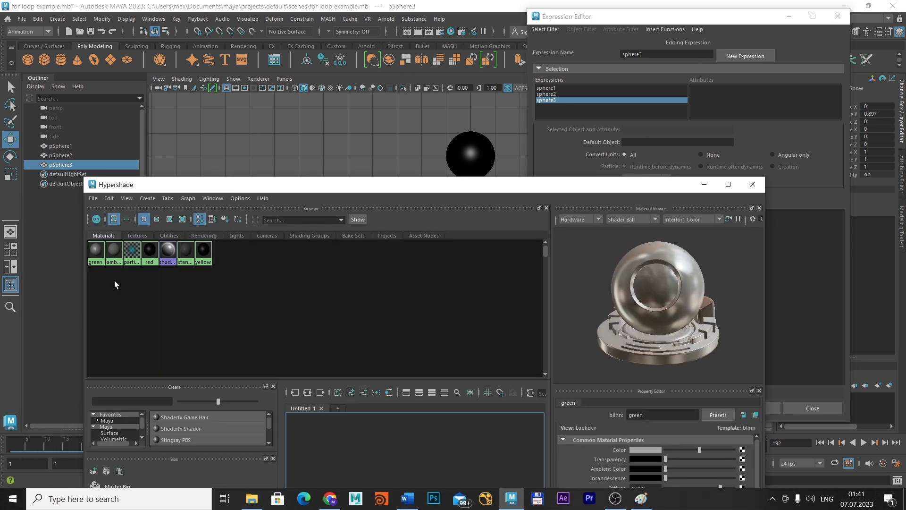
pyautogui.click(96, 249)
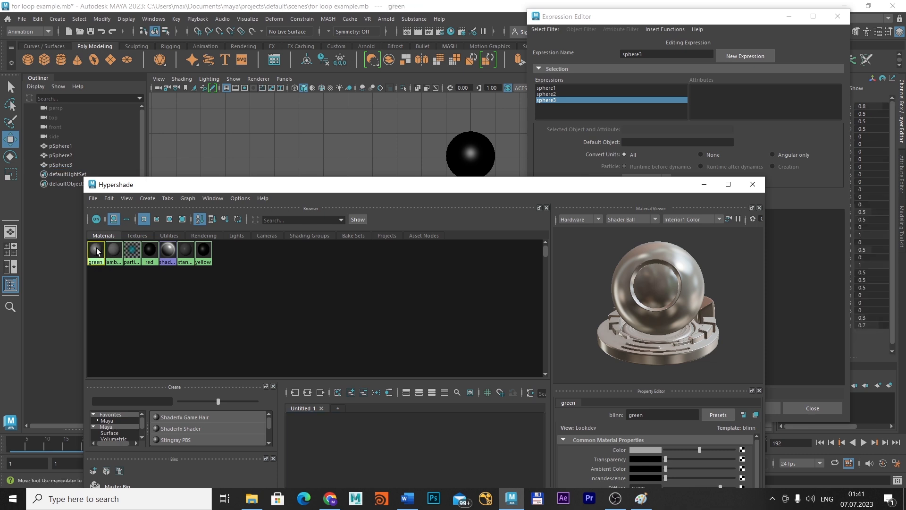
pyautogui.click(538, 31)
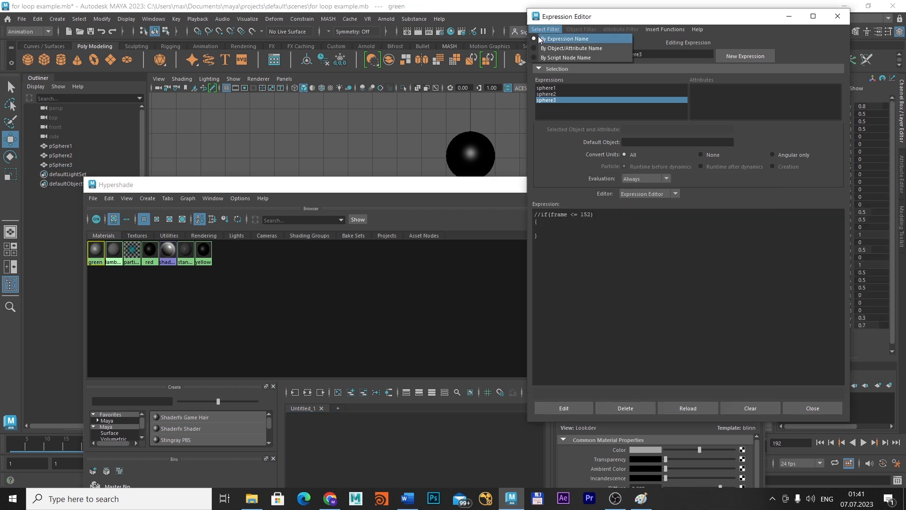
pyautogui.click(537, 45)
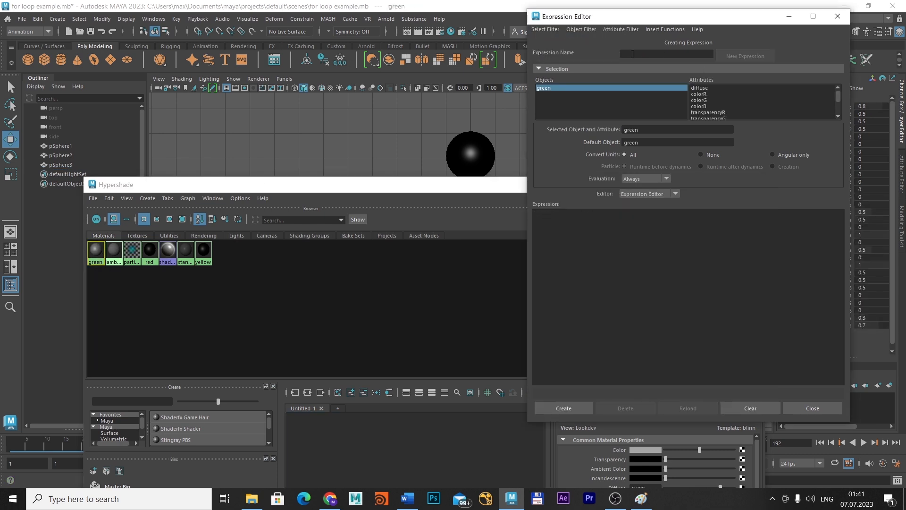
pyautogui.click(703, 93)
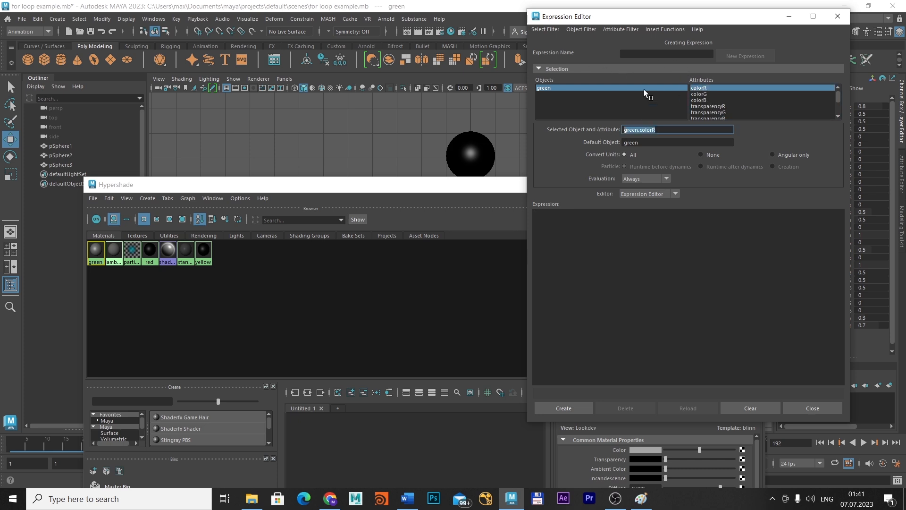
# Reopen the sphere3 expression by name and enter green.colorR = 0; inside braces below the condition
pyautogui.click(541, 30)
pyautogui.click(531, 39)
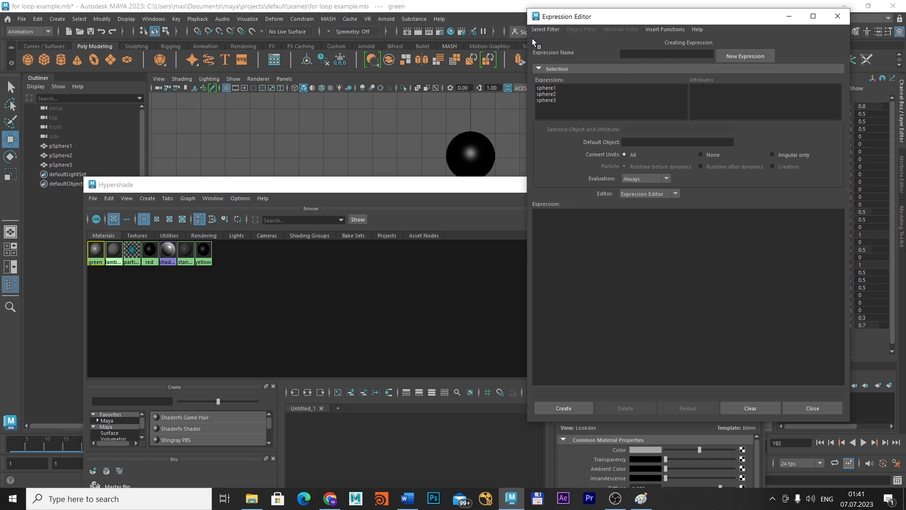
pyautogui.click(543, 30)
pyautogui.click(543, 29)
pyautogui.click(547, 100)
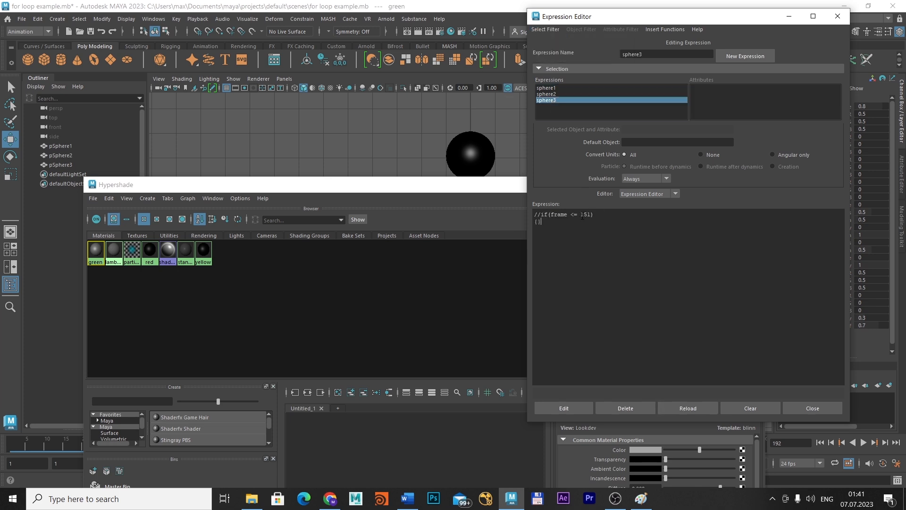
pyautogui.press('Return')
pyautogui.write('green.colorR')
pyautogui.write('= 0')
# Add green.colorG = 0; and green.colorB = 0; to the sphere3 expression, apply it and check the third sphere in the viewport
pyautogui.write('green.color')
pyautogui.write('G =')
pyautogui.write('green')
pyautogui.write('.color')
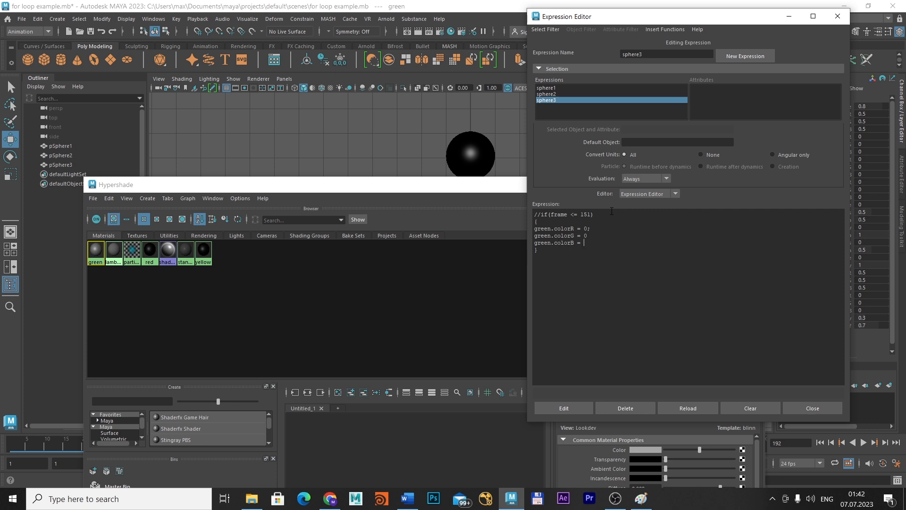
pyautogui.write('B = 0;')
pyautogui.press('Up')
pyautogui.write(';')
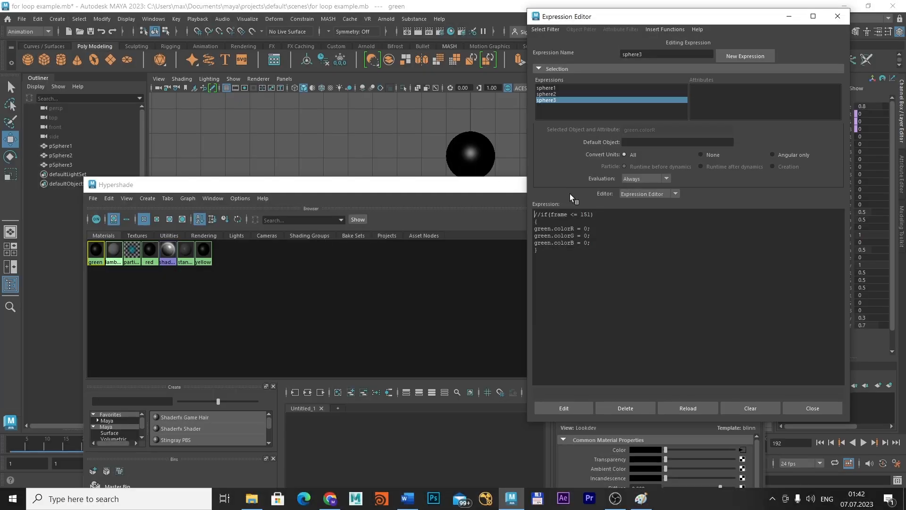
pyautogui.moveTo(488, 192); pyautogui.dragTo(408, 211)
pyautogui.click(672, 204)
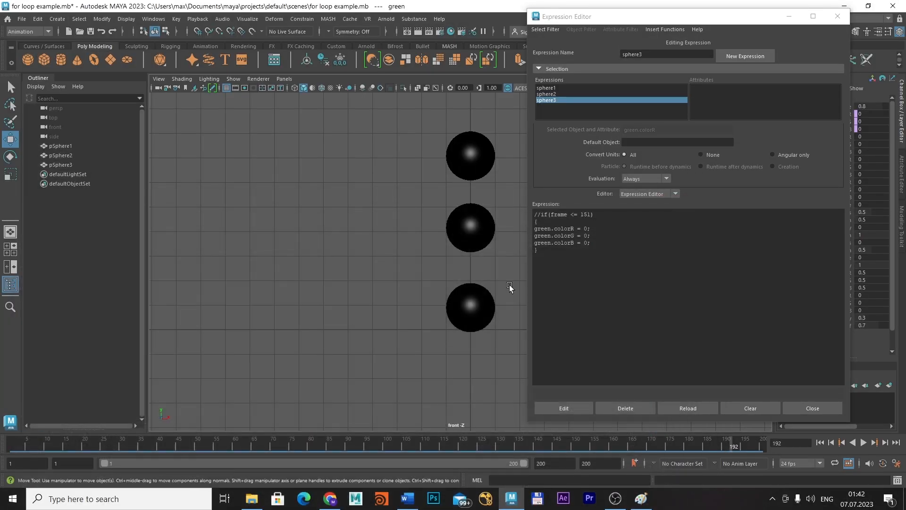
# Play and scrub the animation back to about frame 146 to check the three spheres' colours
pyautogui.moveTo(729, 440)
pyautogui.mouseDown()
pyautogui.moveTo(509, 429)
pyautogui.moveTo(370, 407)
pyautogui.moveTo(490, 405)
pyautogui.moveTo(429, 394)
pyautogui.moveTo(574, 405)
pyautogui.mouseUp()
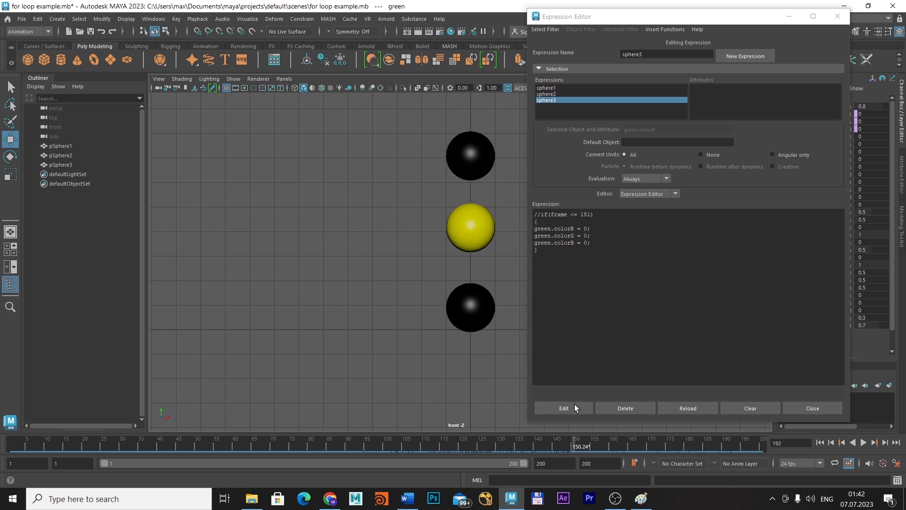
pyautogui.hotkey('alt', 'v')
pyautogui.moveTo(721, 425); pyautogui.dragTo(557, 423)
# Add a second condition, if(frame >= 152), below the first block of the sphere3 expression
pyautogui.click(543, 248)
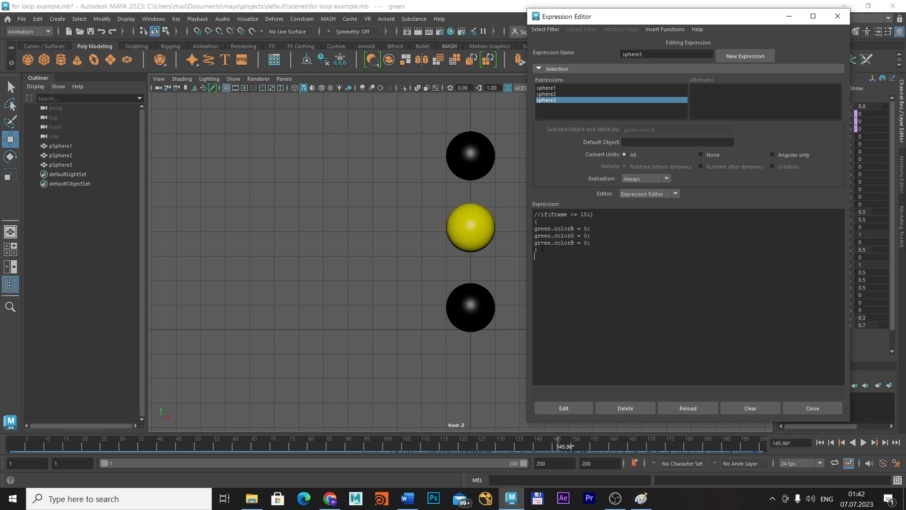
pyautogui.write('if(frame >=')
pyautogui.click(561, 257)
pyautogui.moveTo(568, 256); pyautogui.dragTo(574, 257)
pyautogui.click(590, 258)
pyautogui.write('12')
# Enter green.colorR = 0; inside braces under the frame >= 152 condition and apply the sphere3 expression
pyautogui.write('}')
pyautogui.press('Return')
pyautogui.click(563, 405)
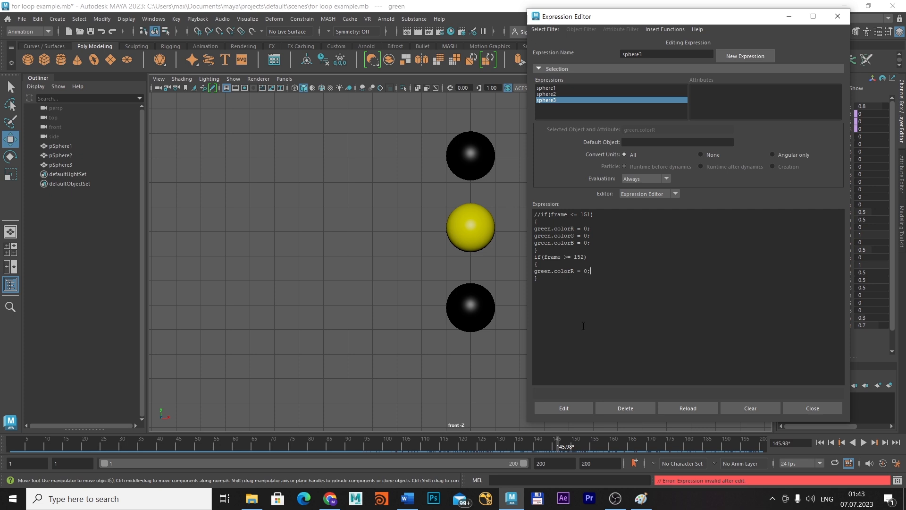
pyautogui.click(587, 406)
# Check the sphere2 expression for reference, then add green.colorG = 1; and green.colorB = 0; to sphere3's frame >= 152 block
pyautogui.click(557, 95)
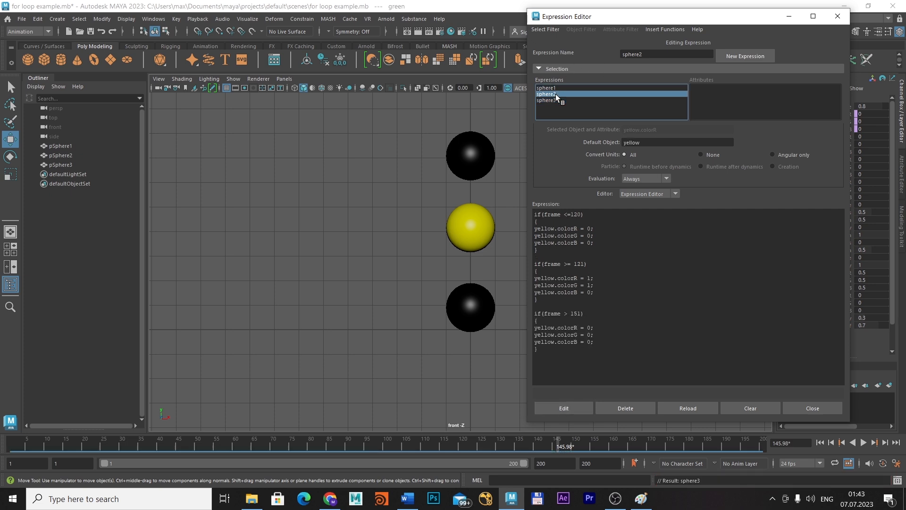
pyautogui.click(597, 101)
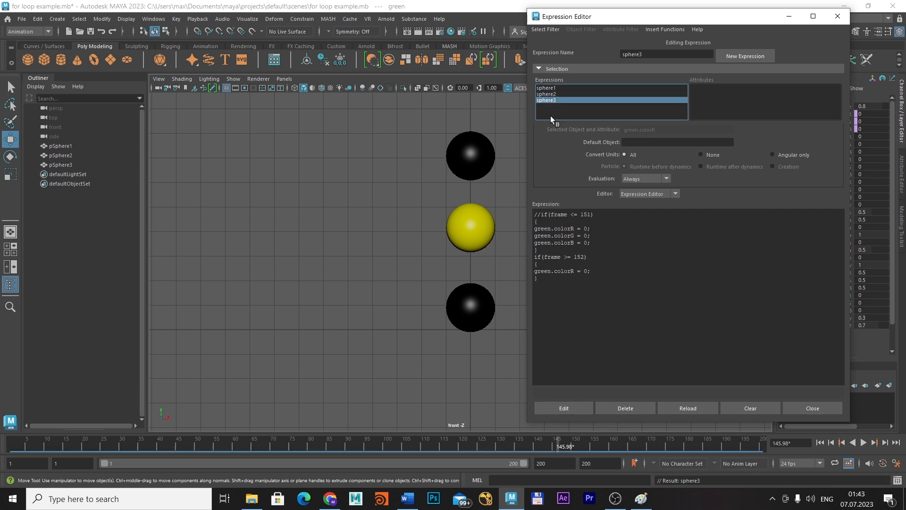
pyautogui.click(587, 273)
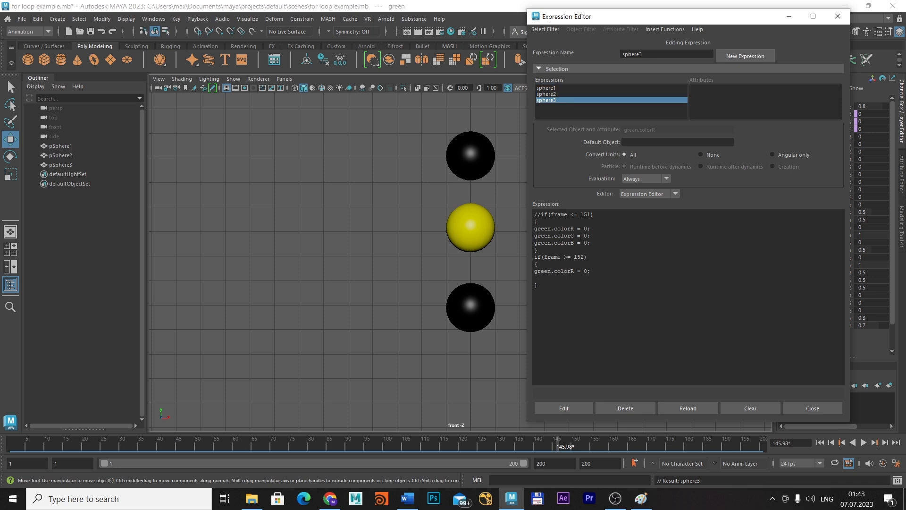
pyautogui.write('green.colorR')
pyautogui.write('G =')
pyautogui.write('green.colorR')
pyautogui.write('= 0;')
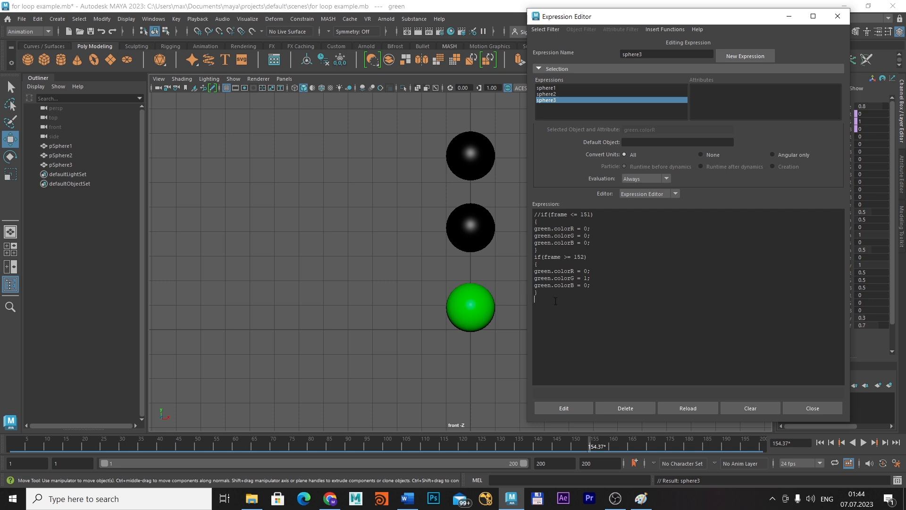
# Add a third condition, if(frame > 220), with empty braces at the end of the sphere3 expression
pyautogui.write('if(frame > 220) {}')
pyautogui.press('Return')
# Set green.colorR, green.colorG and green.colorB to 0 inside the frame > 220 braces, apply the expression and play the animation
pyautogui.write('green.colorR = 0;')
pyautogui.write('green.colorR')
pyautogui.write(';')
pyautogui.press('Return')
pyautogui.write('green.colorR')
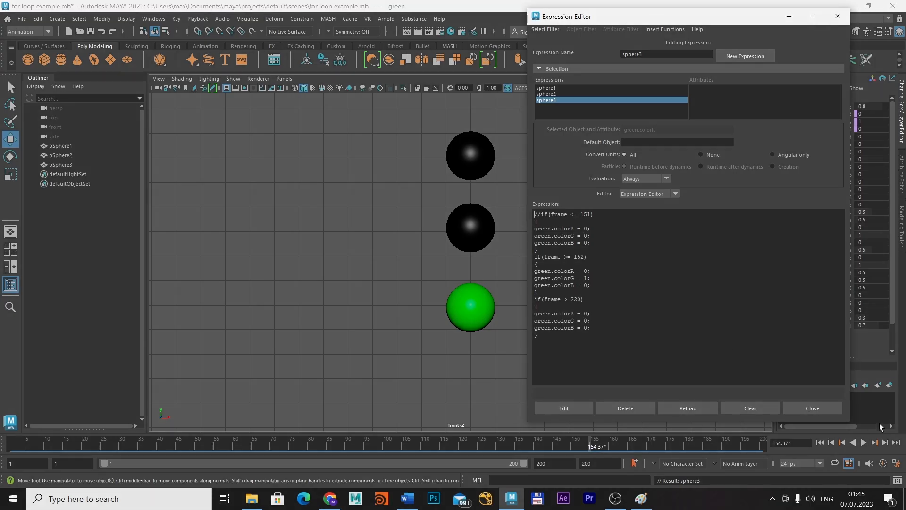
pyautogui.click(864, 442)
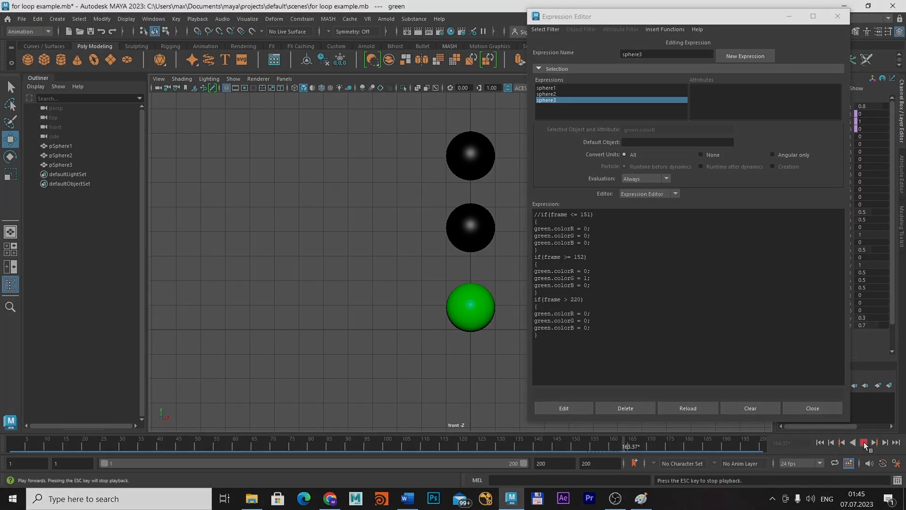